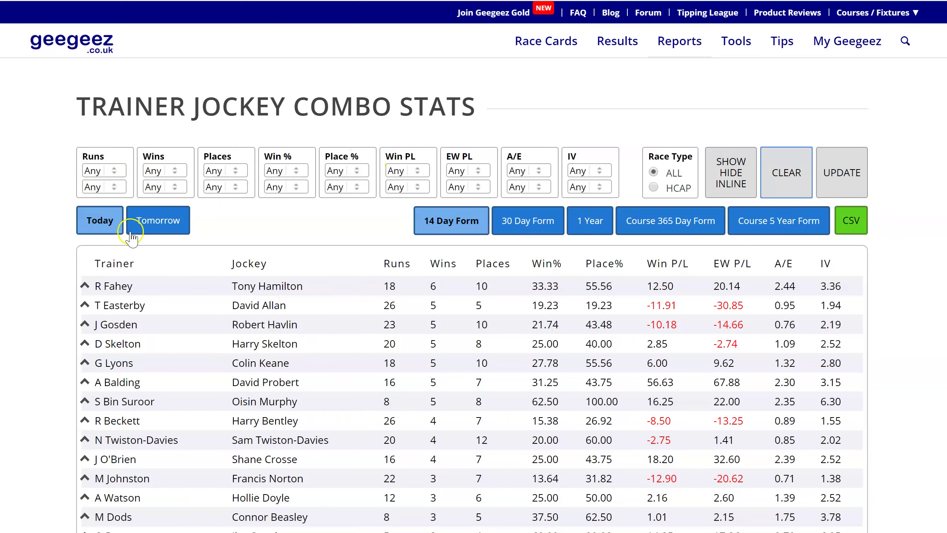
# Sort the 14 Day Form trainer jockey combo stats alphabetically by trainer, from A to Z, and look through the listed combinations.
pyautogui.scroll(-2, 134, 254)
pyautogui.scroll(-2, 135, 254)
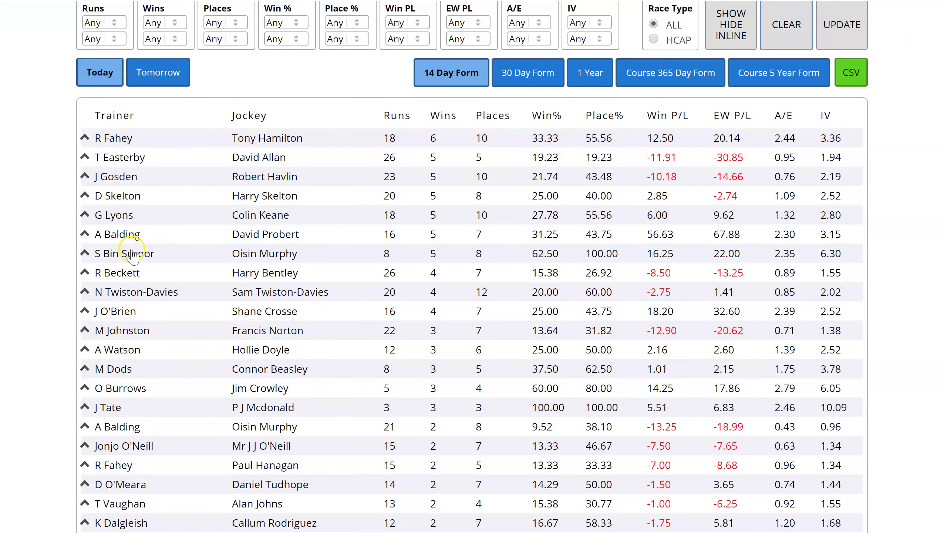
pyautogui.click(122, 120)
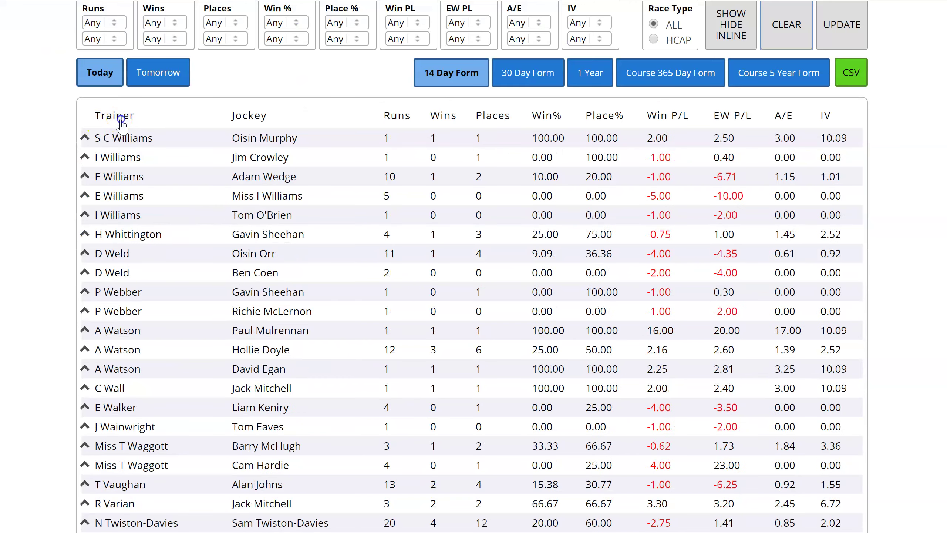
pyautogui.click(121, 121)
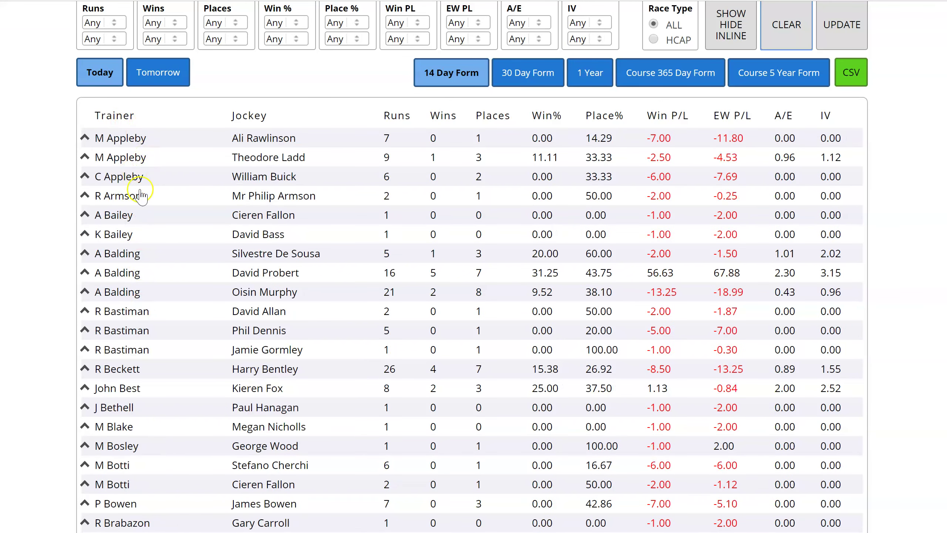
pyautogui.scroll(4, 169, 184)
pyautogui.scroll(-5, 116, 310)
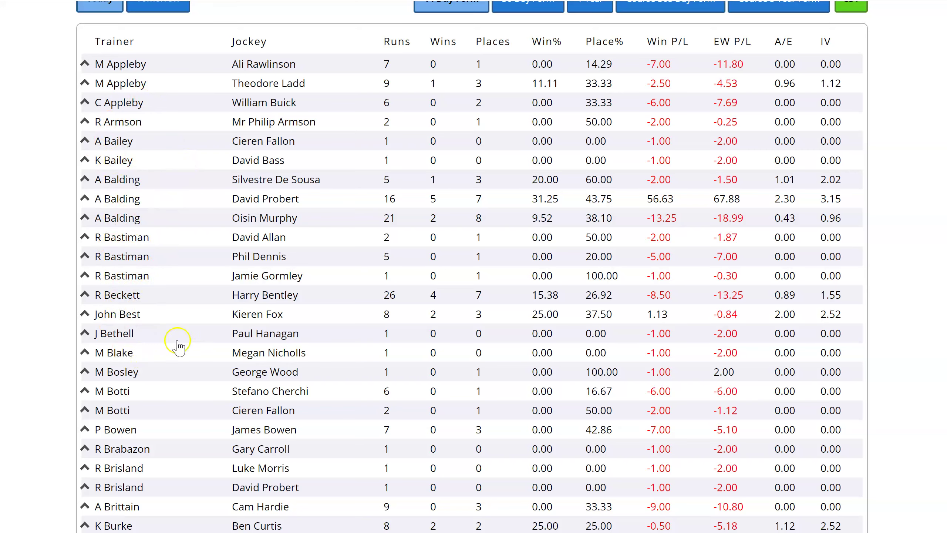
pyautogui.scroll(5, 182, 355)
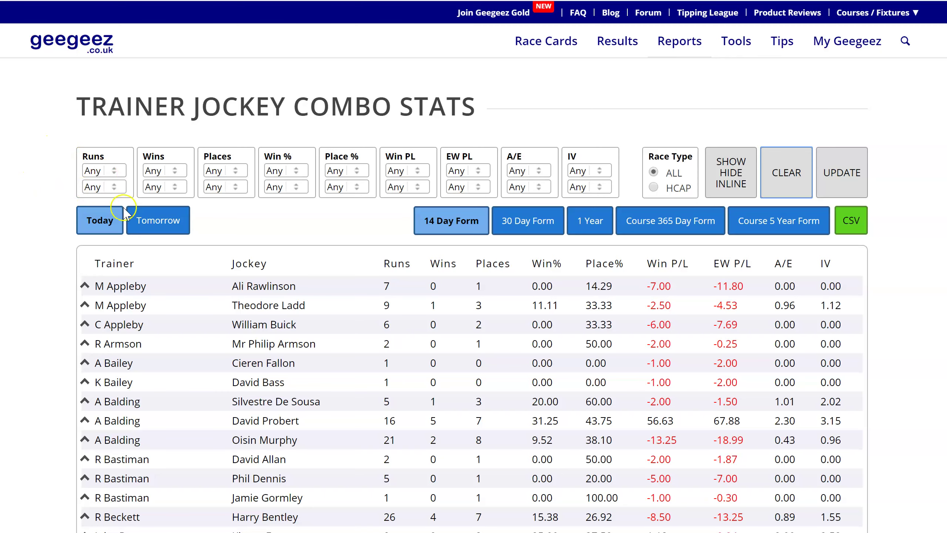
# Show the trainer jockey combo stats for Course 5 Year Form and switch them to 30 Day Form.
pyautogui.click(748, 233)
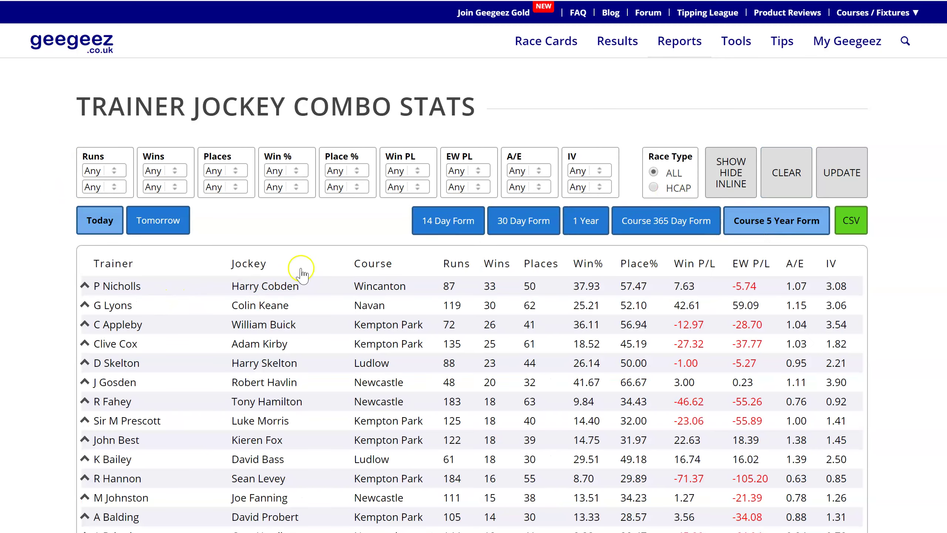
pyautogui.click(523, 220)
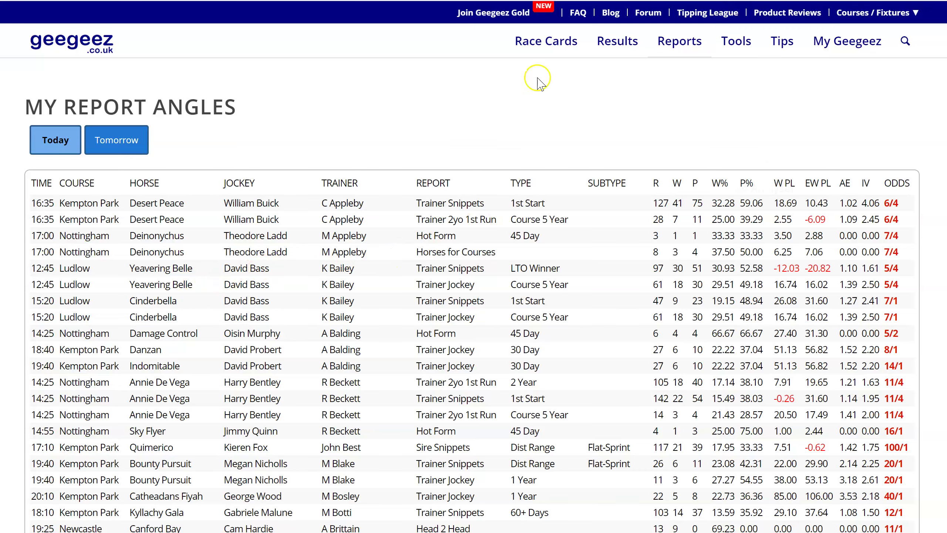
# Open the My Report Angles settings and review the Jockey Statistics thresholds along with the save and reset options.
pyautogui.moveTo(690, 47)
pyautogui.hotkey('ctrl', 'shift', 'Tab')
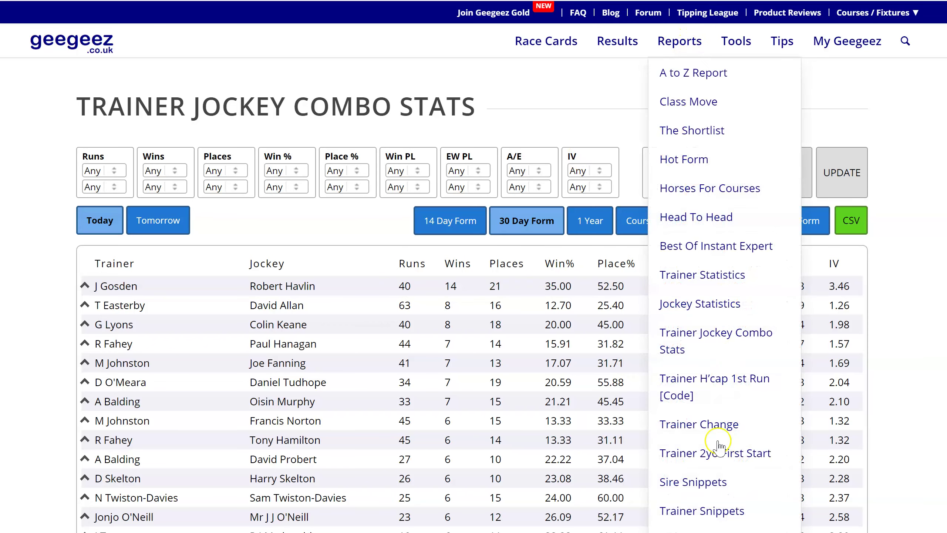
pyautogui.scroll(-2, 676, 448)
pyautogui.moveTo(713, 465)
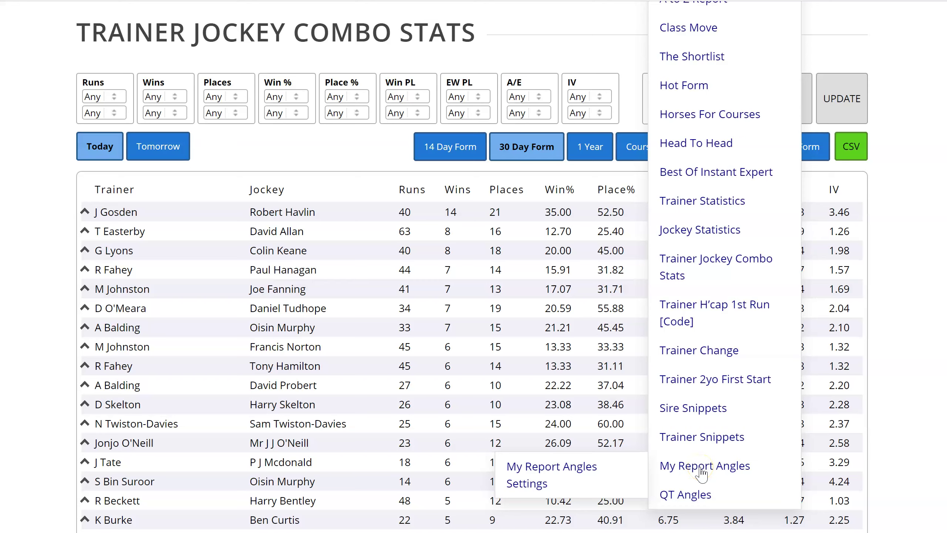
pyautogui.click(546, 475)
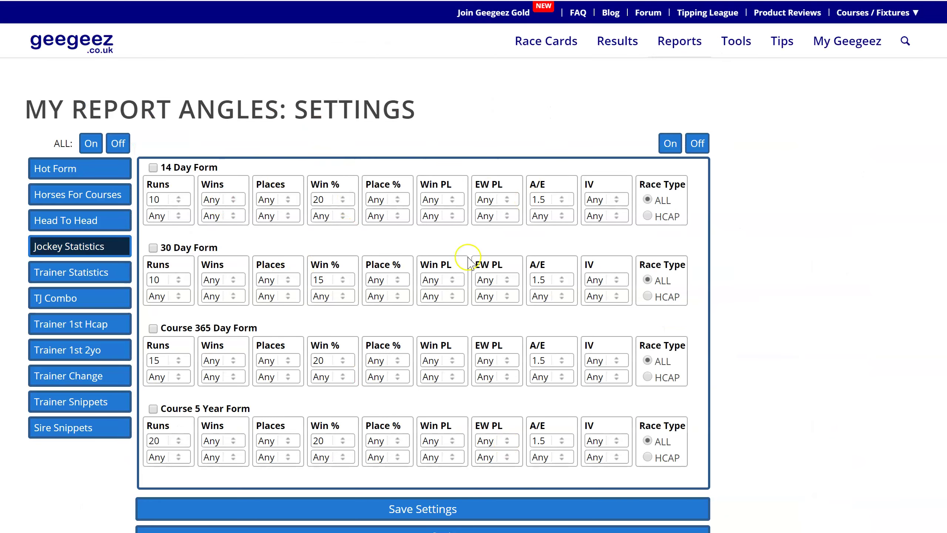
pyautogui.scroll(-5, 348, 165)
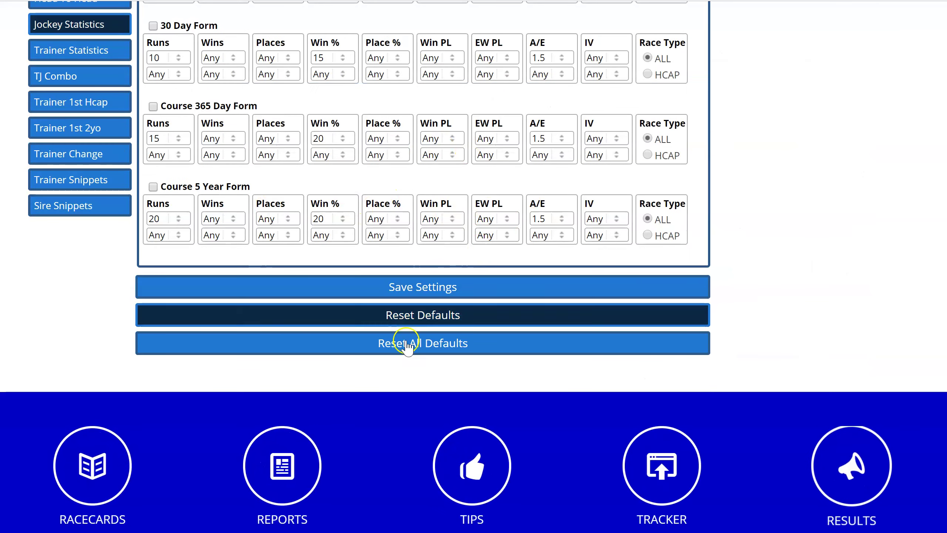
pyautogui.scroll(5, 446, 269)
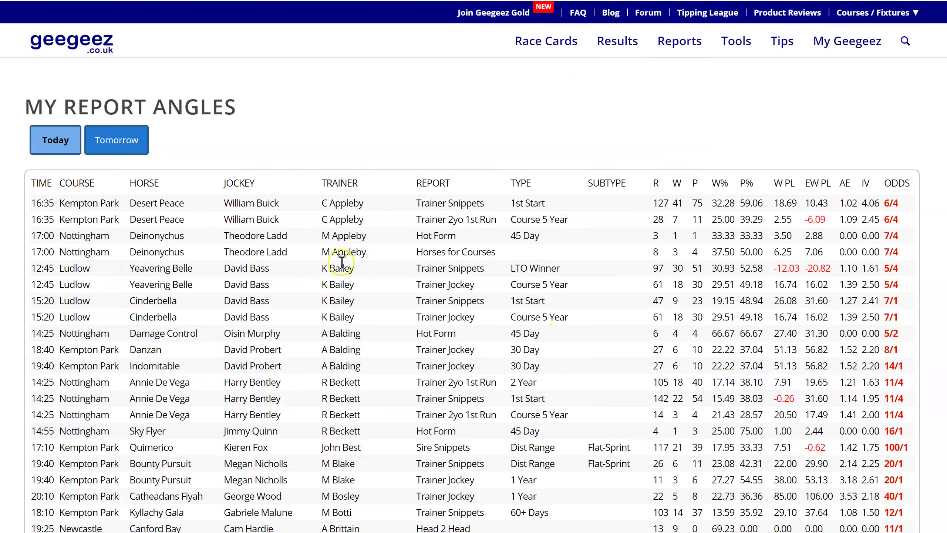
# Look through today's My Report Angles list and find where that report sits among the available reports.
pyautogui.scroll(-20, 339, 258)
pyautogui.scroll(-2, 354, 198)
pyautogui.scroll(20, 353, 195)
pyautogui.moveTo(683, 44)
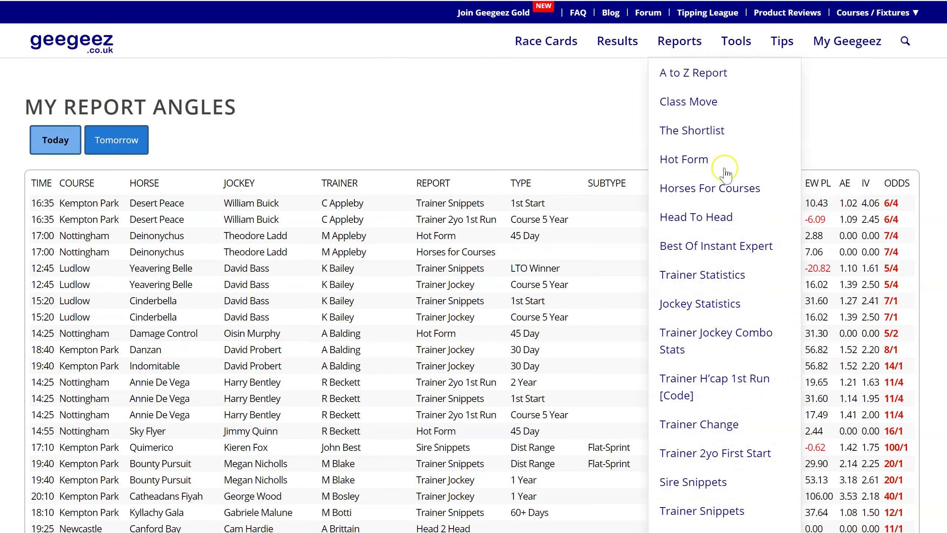
pyautogui.scroll(-2, 721, 183)
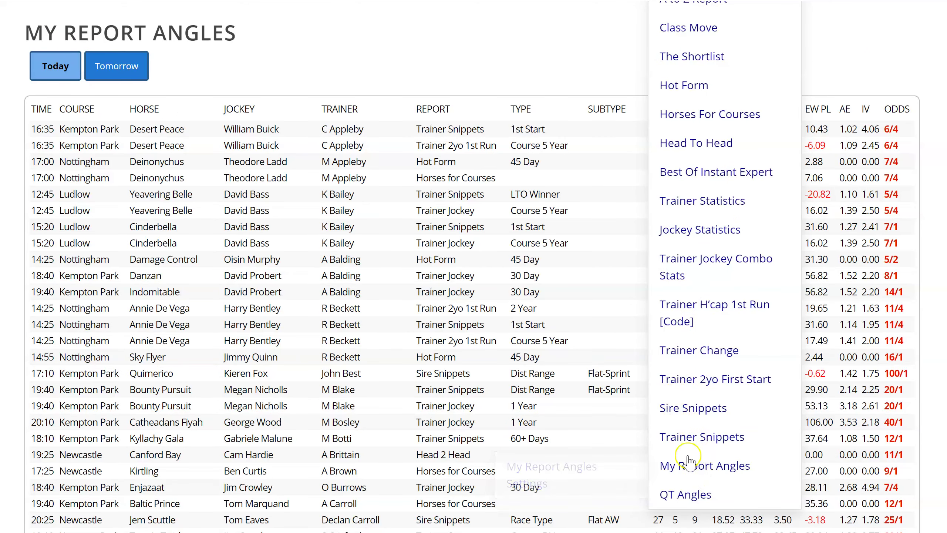
pyautogui.scroll(2, 698, 466)
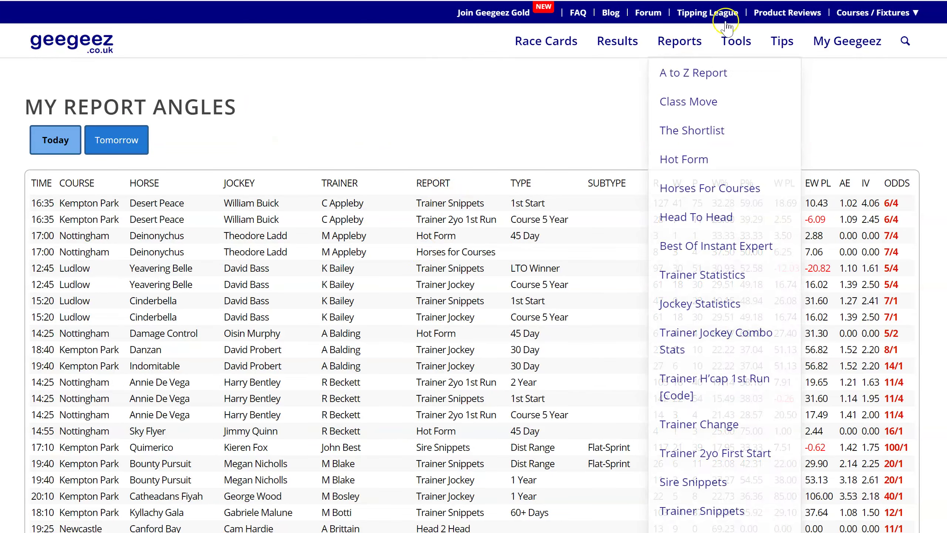
# Open the Class Move report and go from there to the My Report Angles report.
pyautogui.moveTo(725, 44)
pyautogui.click(688, 102)
pyautogui.scroll(-4, 671, 376)
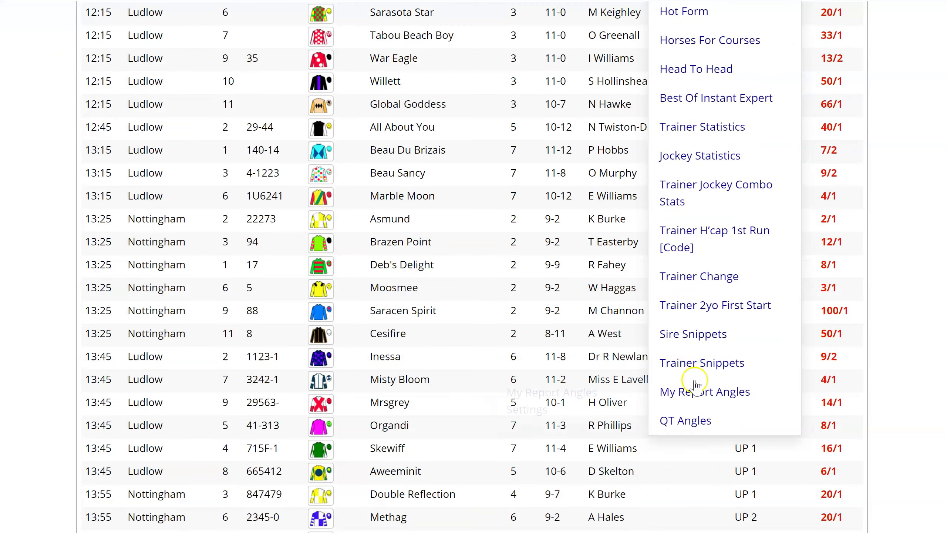
pyautogui.click(690, 396)
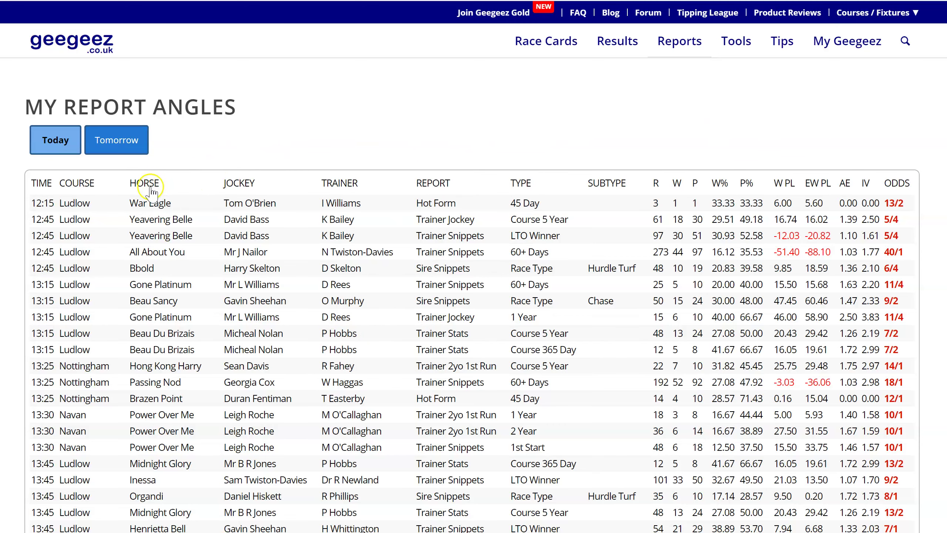
# Sort today's My Report Angles by course and look through the runners grouped by meeting.
pyautogui.click(79, 184)
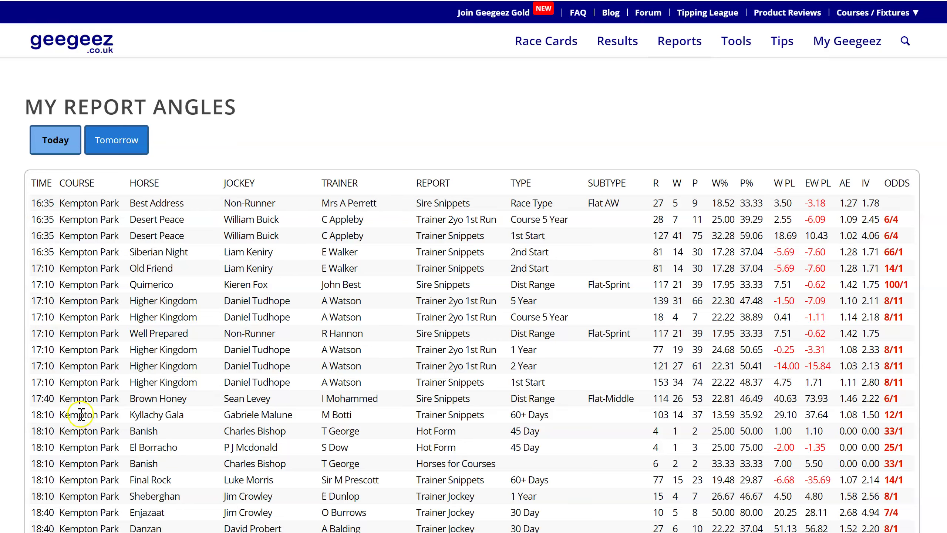
pyautogui.scroll(-5, 80, 416)
pyautogui.scroll(-18, 81, 415)
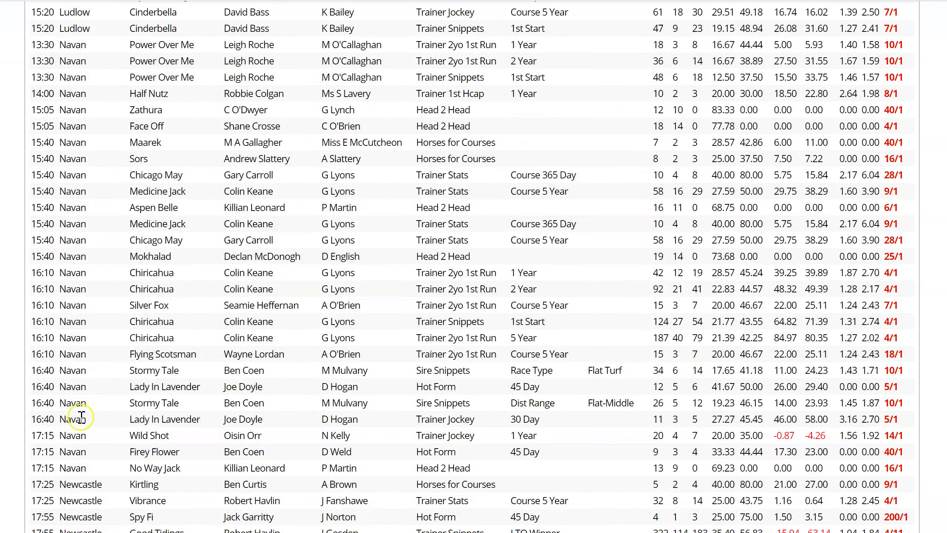
pyautogui.scroll(-4, 81, 417)
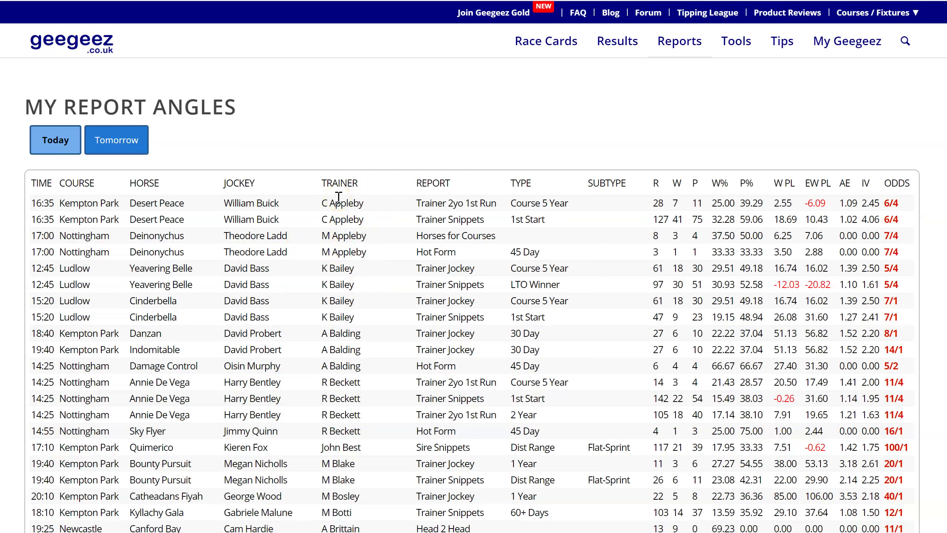
# Examine the trainer-sorted My Report Angles list to see which runners and reports are grouped under each trainer.
pyautogui.scroll(-2, 346, 207)
pyautogui.scroll(-2, 356, 217)
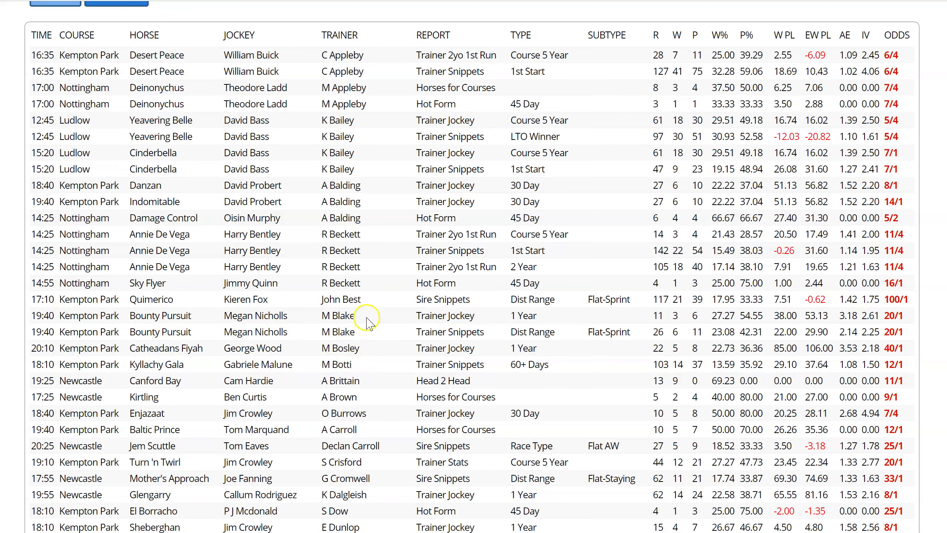
pyautogui.scroll(-10, 366, 319)
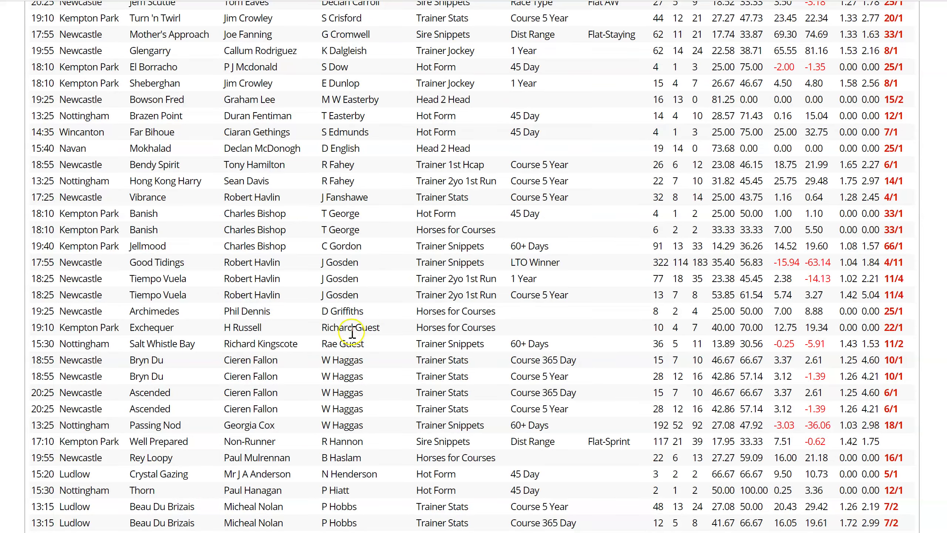
pyautogui.scroll(15, 352, 331)
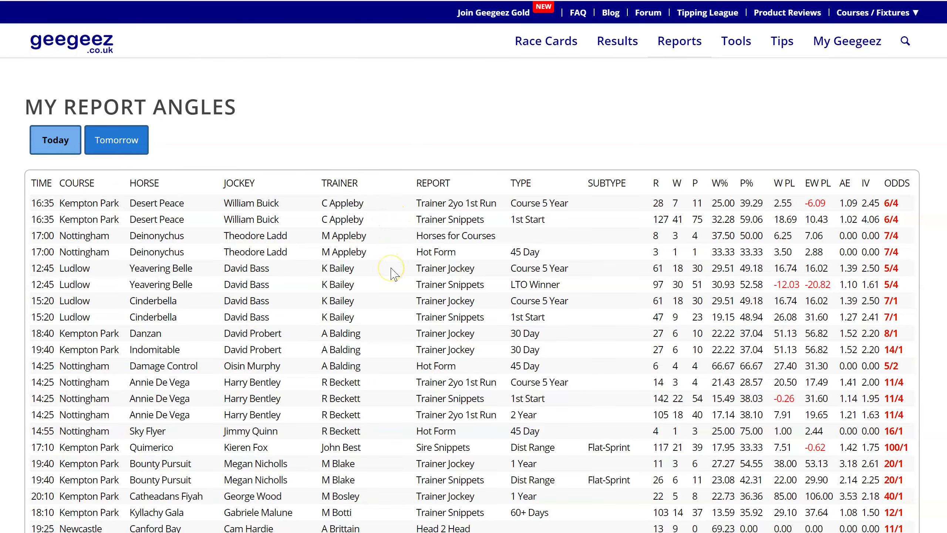
pyautogui.scroll(-20, 392, 275)
pyautogui.scroll(-10, 392, 276)
pyautogui.scroll(12, 392, 276)
pyautogui.scroll(20, 393, 276)
# Switch to the Word document and read the members' emails through to the numbered questions in the second one.
pyautogui.hotkey('alt', 'Tab')
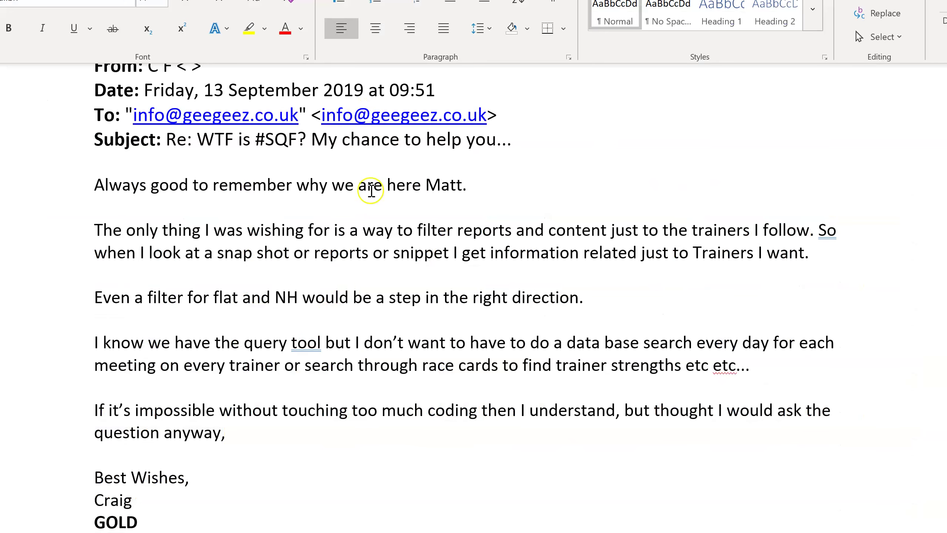
pyautogui.scroll(-3, 154, 235)
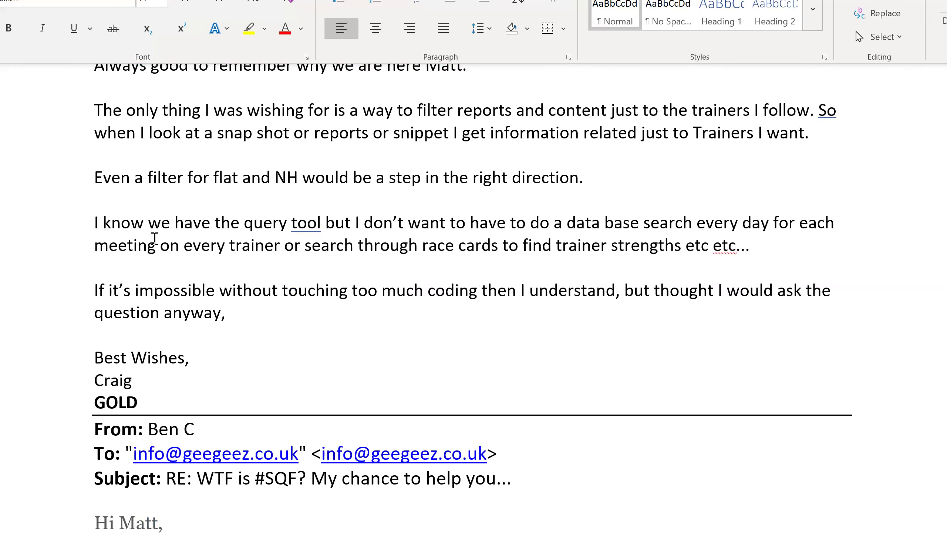
pyautogui.scroll(-5, 159, 235)
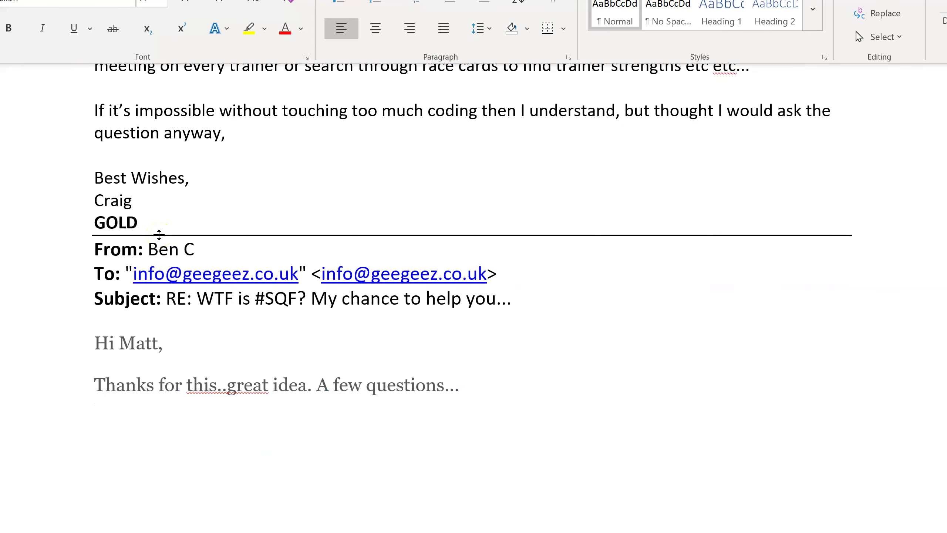
pyautogui.scroll(-2, 159, 235)
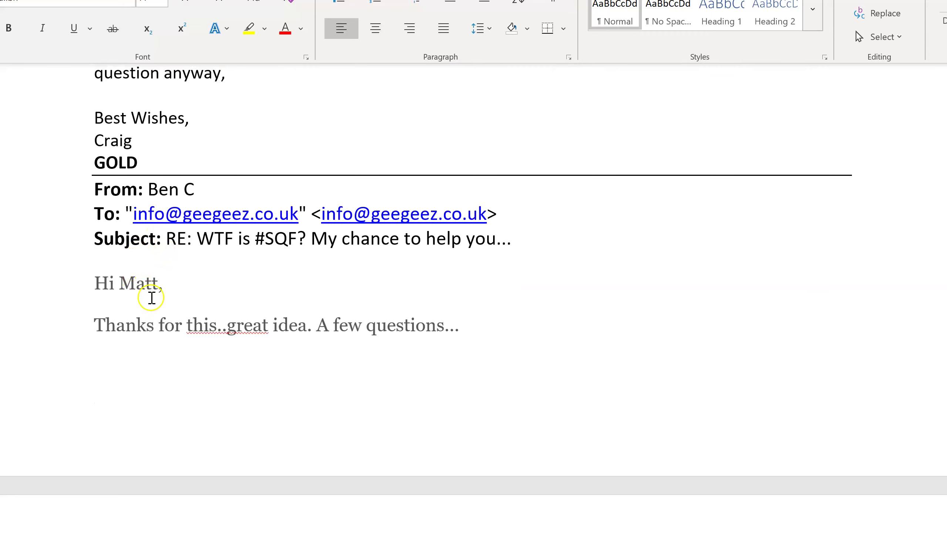
pyautogui.scroll(-3, 151, 298)
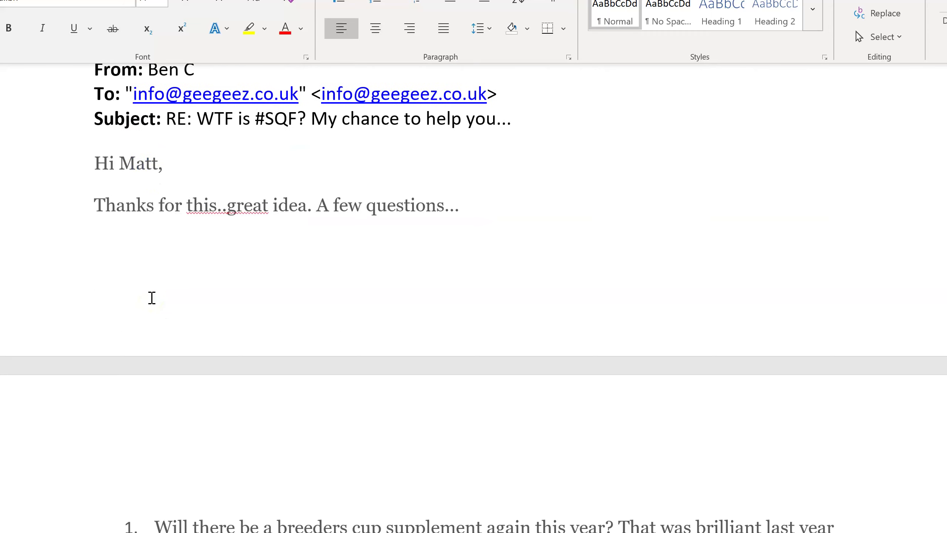
pyautogui.scroll(-3, 151, 298)
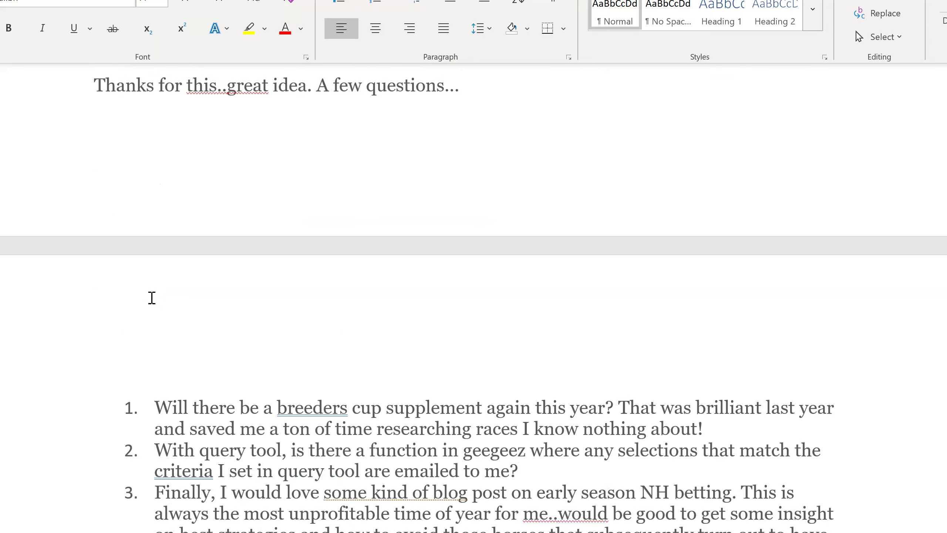
pyautogui.scroll(-3, 152, 298)
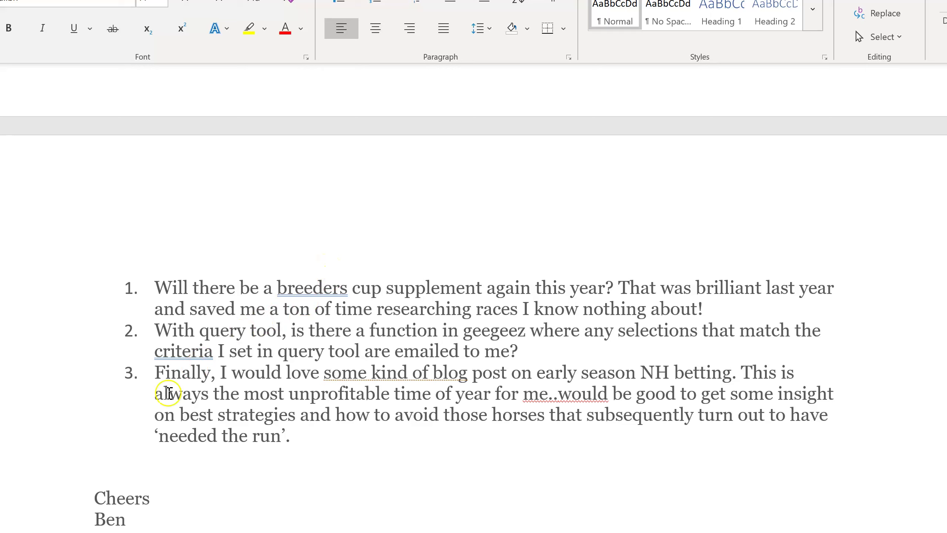
# Switch to the Excel task plan, select the "Trends onto grids" task and widen the window to include the FORMAT column.
pyautogui.click(160, 532)
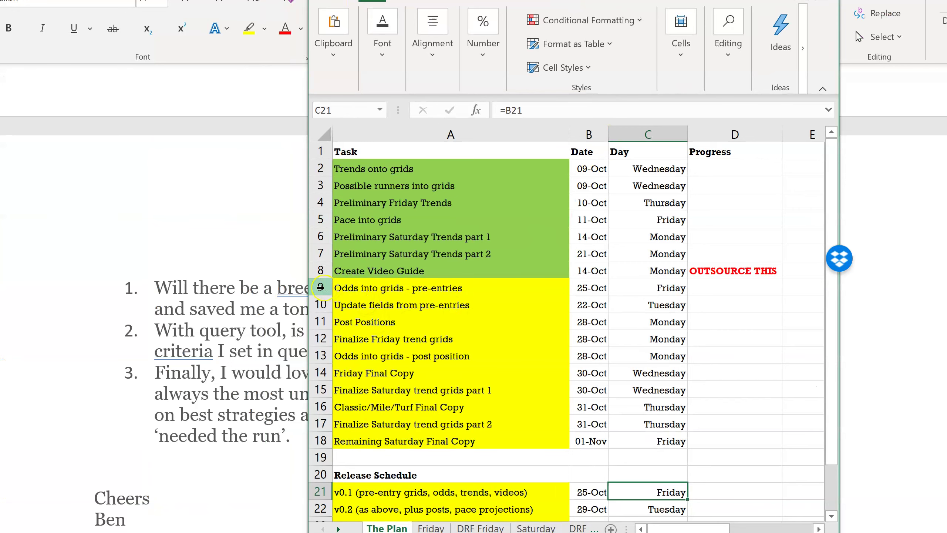
pyautogui.moveTo(305, 274); pyautogui.dragTo(106, 266)
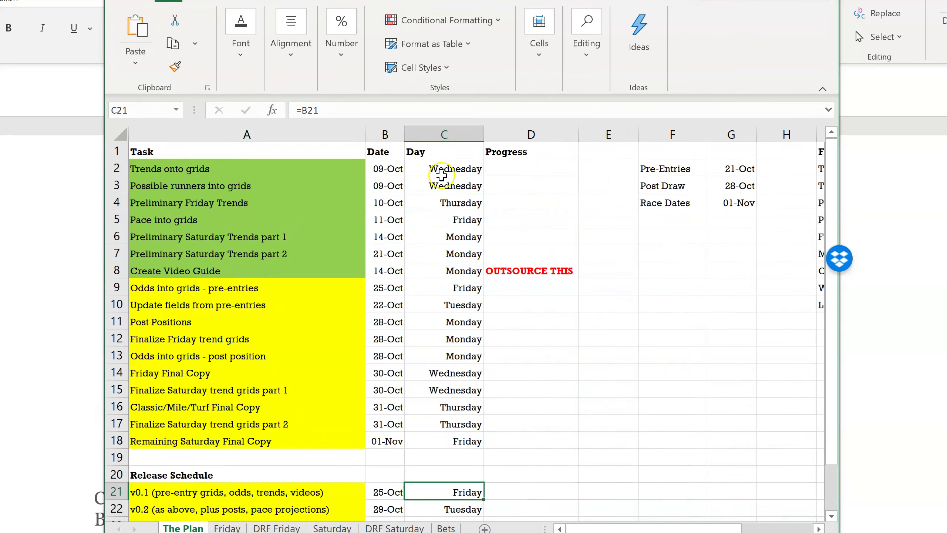
pyautogui.moveTo(192, 170); pyautogui.dragTo(199, 186)
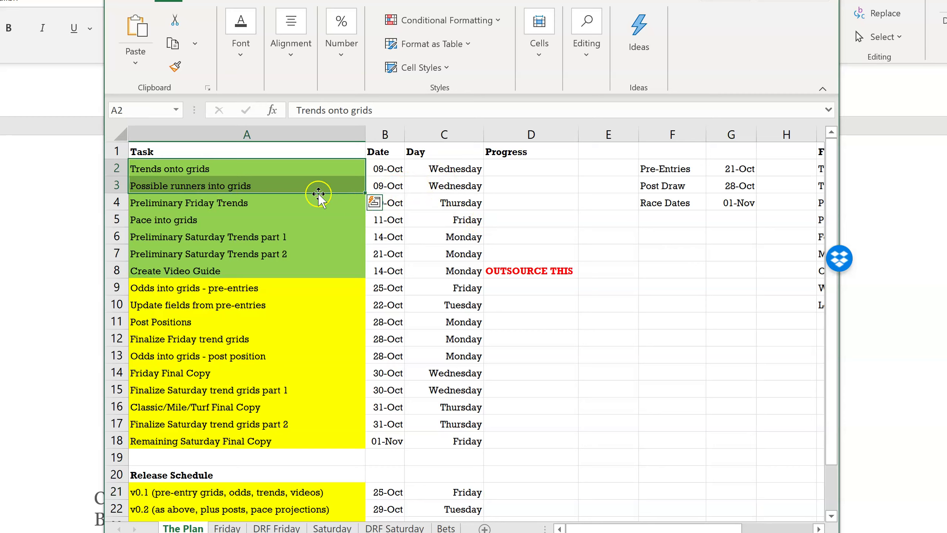
pyautogui.click(292, 170)
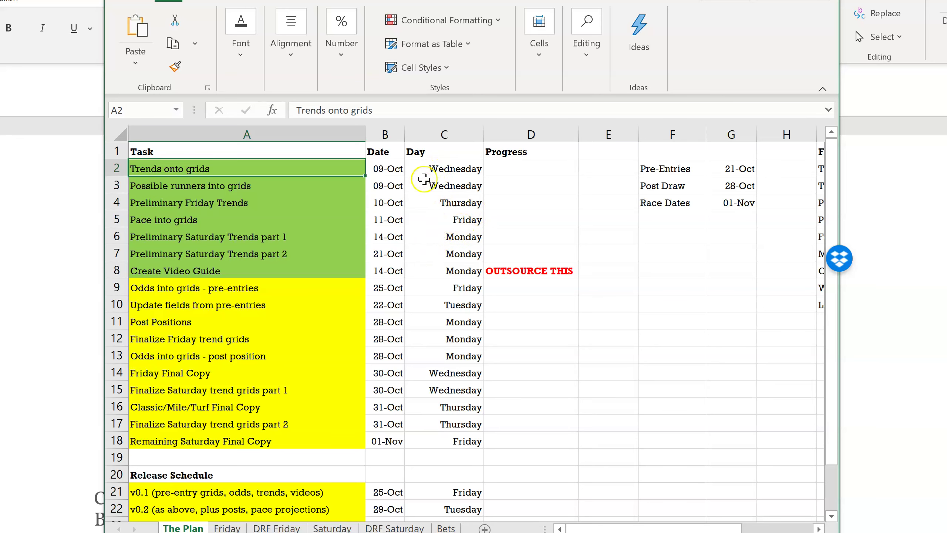
pyautogui.moveTo(101, 219); pyautogui.dragTo(27, 216)
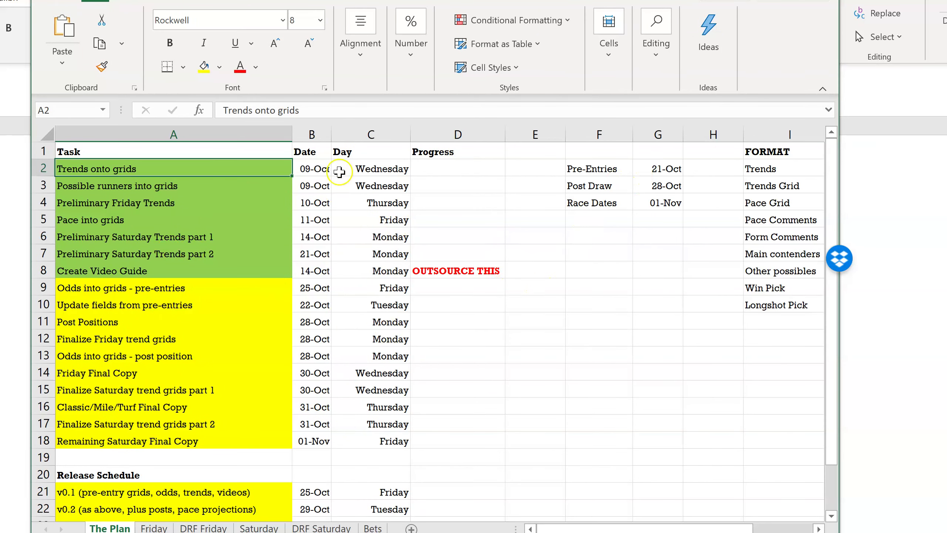
# Switch from the Excel plan back to the geegeez site and open the QT Angles report.
pyautogui.click(751, 0)
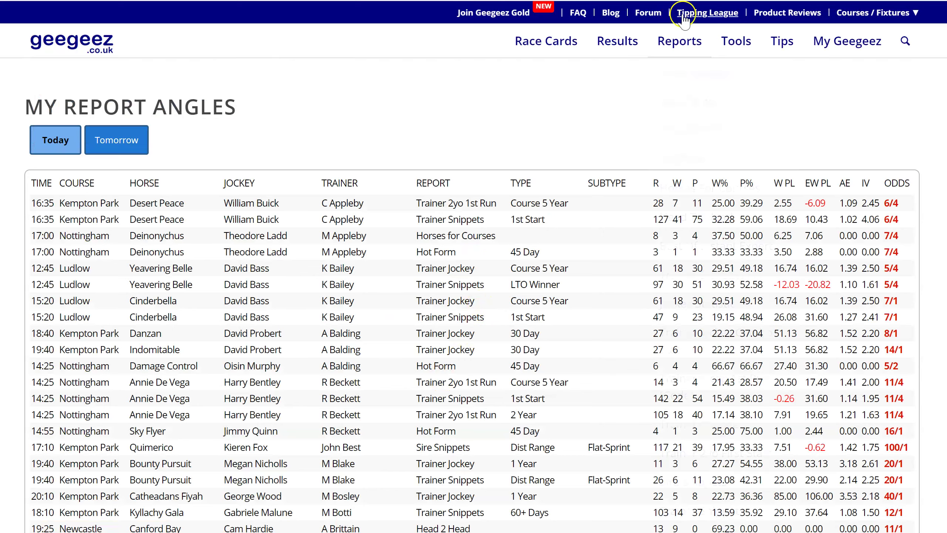
pyautogui.moveTo(679, 41)
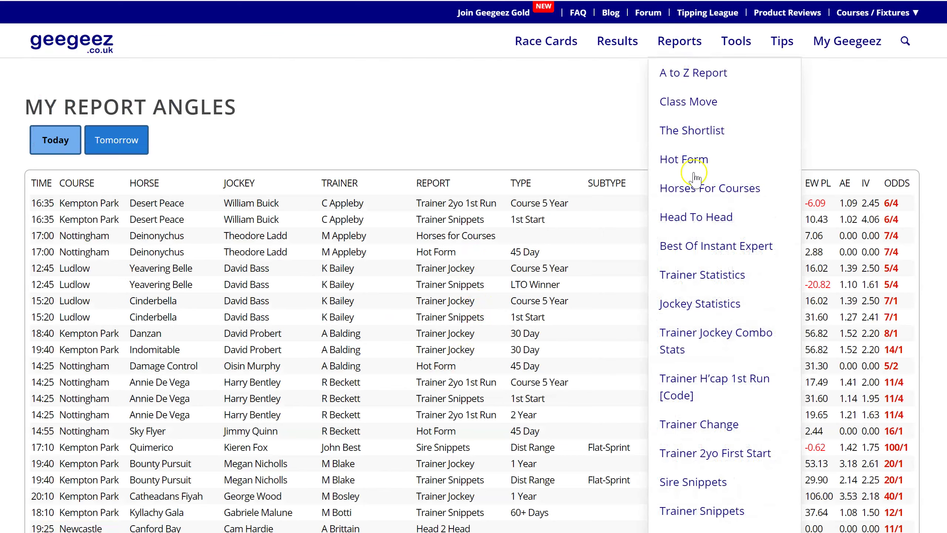
pyautogui.scroll(-2, 696, 177)
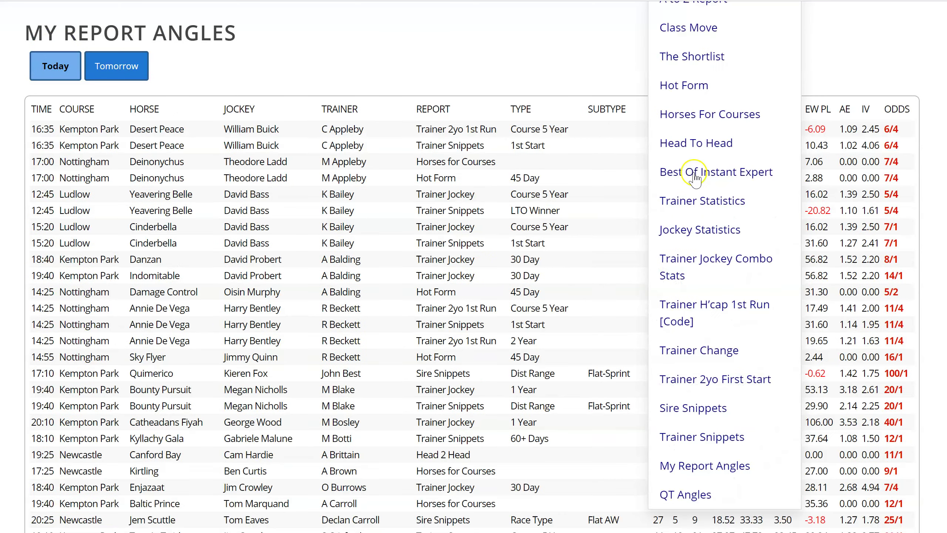
pyautogui.click(685, 495)
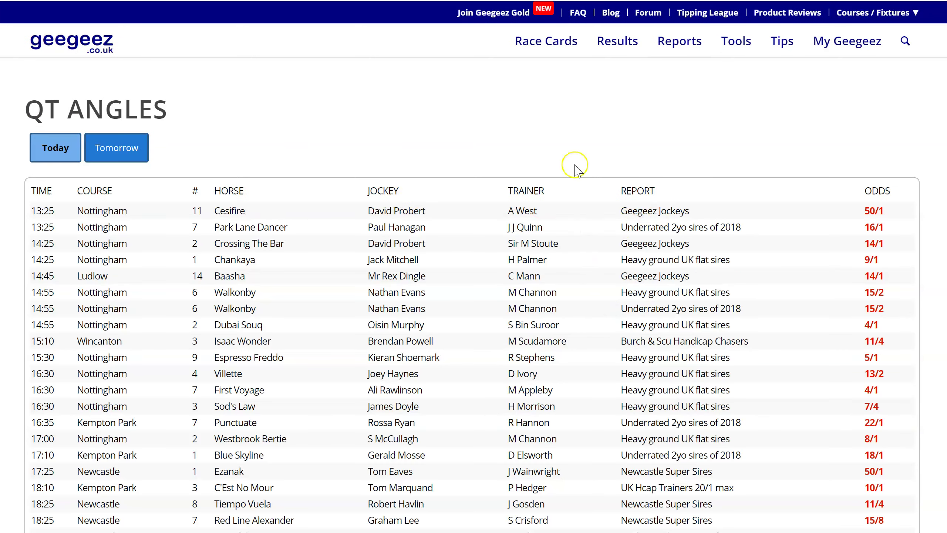
# Sort today's QT Angles by report and look through the qualifiers grouped under each angle.
pyautogui.click(640, 192)
pyautogui.scroll(-4, 602, 129)
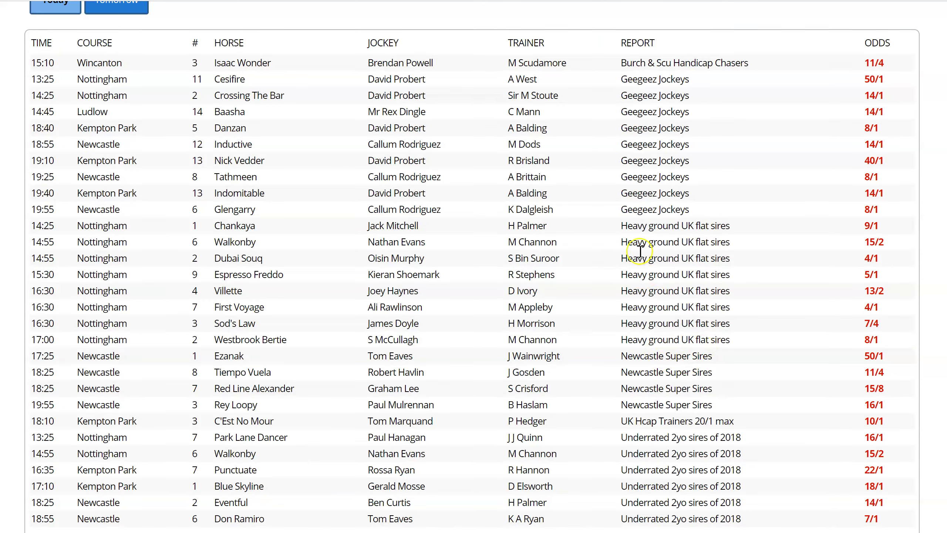
pyautogui.scroll(-4, 270, 339)
pyautogui.scroll(6, 271, 339)
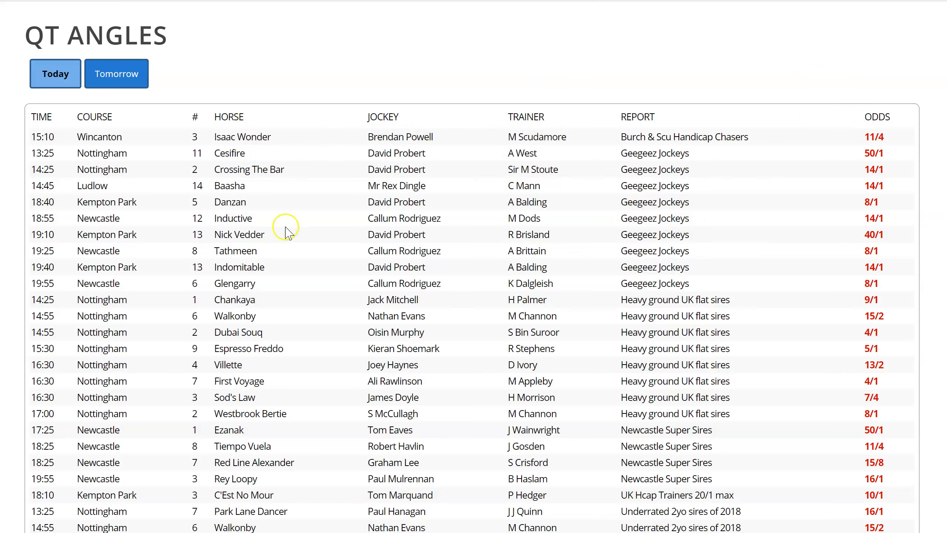
# Sort the QT Angles by race time and open the 13:25 Nottingham racecard from the earliest qualifier.
pyautogui.click(37, 116)
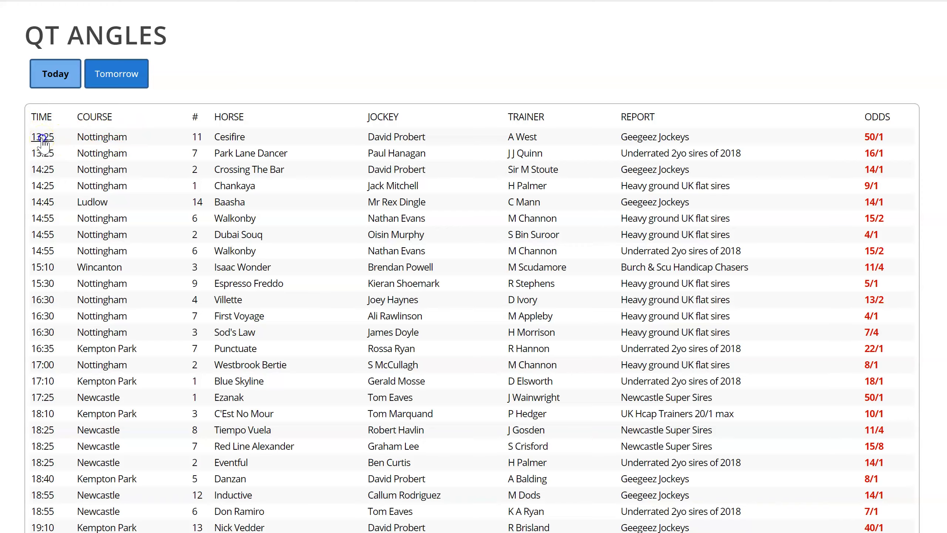
pyautogui.click(42, 138)
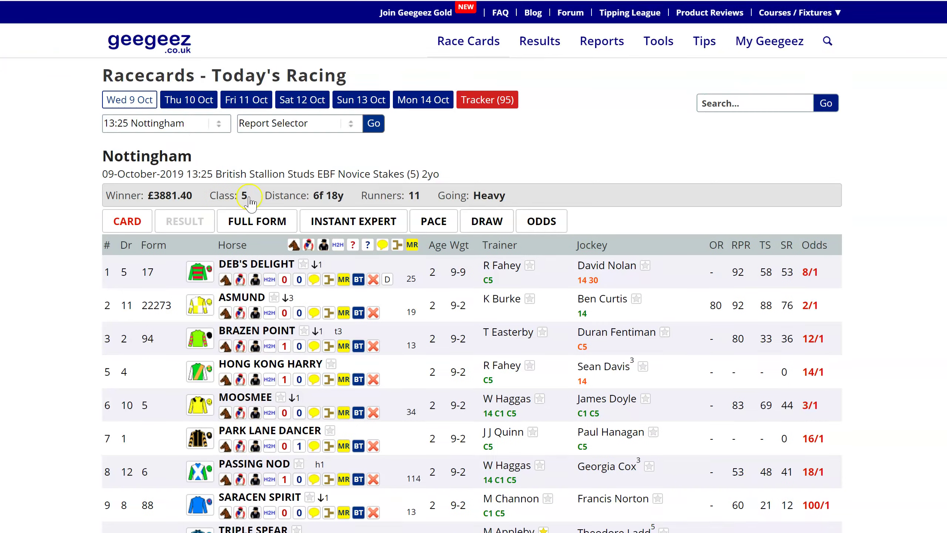
# Display Park Lane Dancer's Query Tool angle inline on the racecard, review its statistics and collapse it.
pyautogui.scroll(-4, 248, 202)
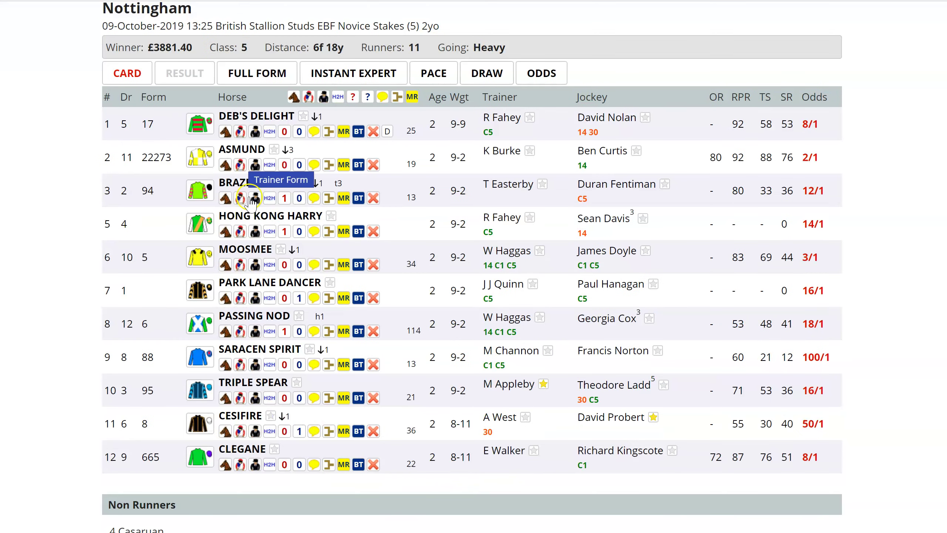
pyautogui.click(299, 299)
pyautogui.moveTo(128, 345)
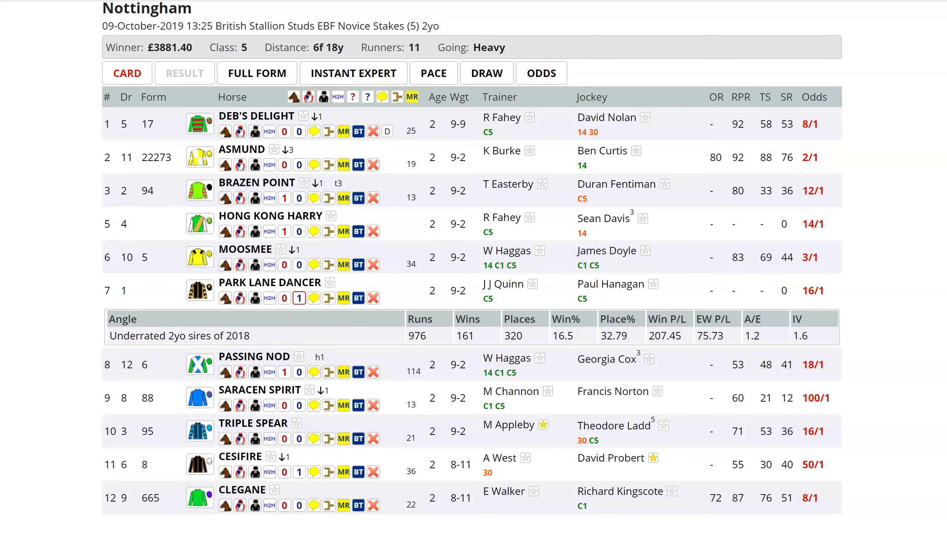
pyautogui.click(299, 298)
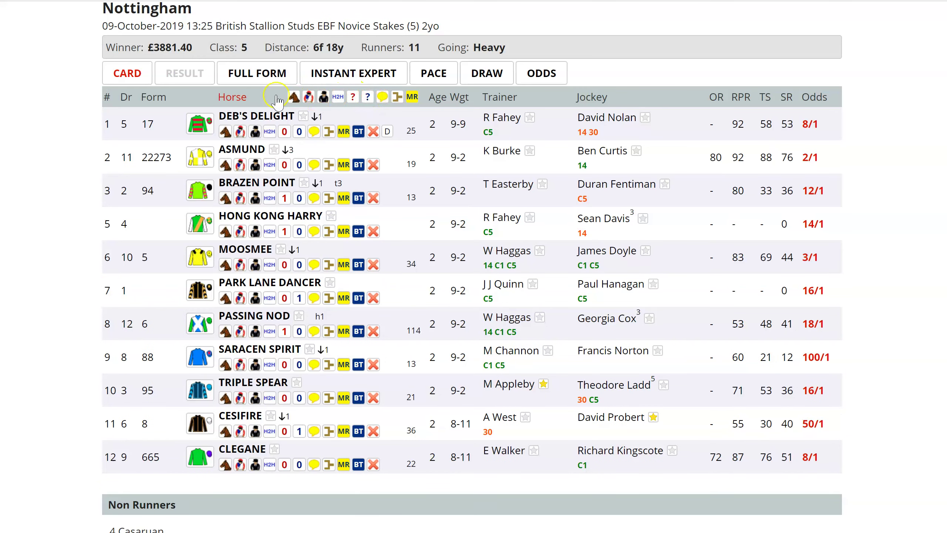
# Expand the Query Tool angles for every runner in the race and check Park Lane Dancer's breeding and sire snippets.
pyautogui.click(368, 98)
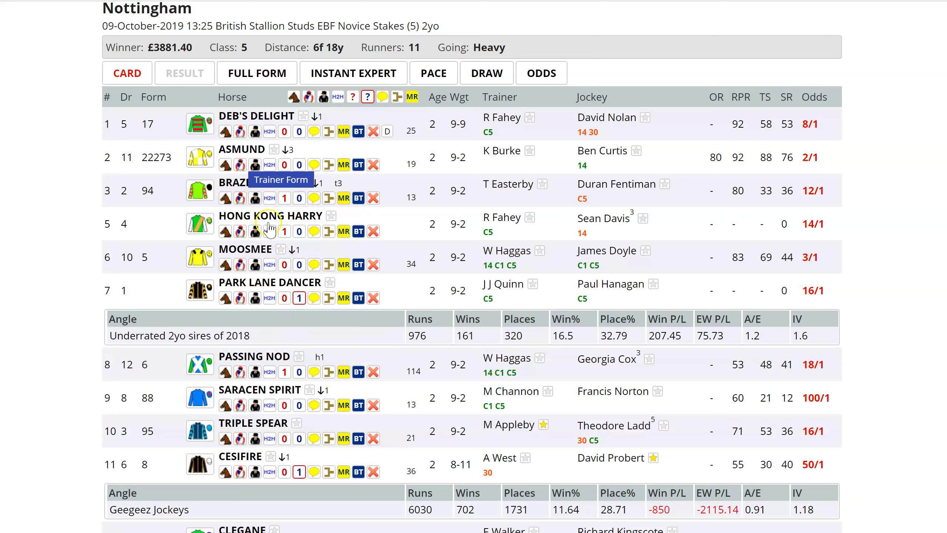
pyautogui.scroll(-2, 41, 269)
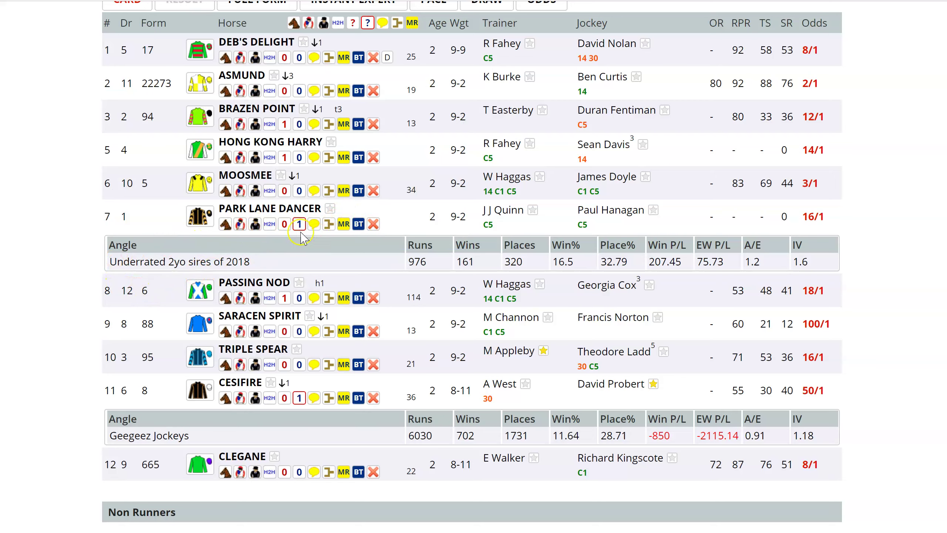
pyautogui.click(329, 223)
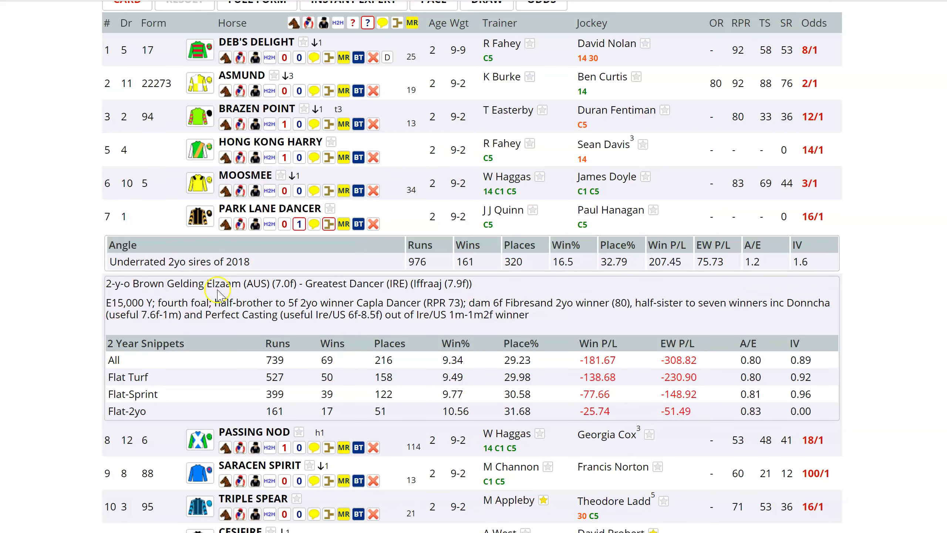
pyautogui.click(328, 224)
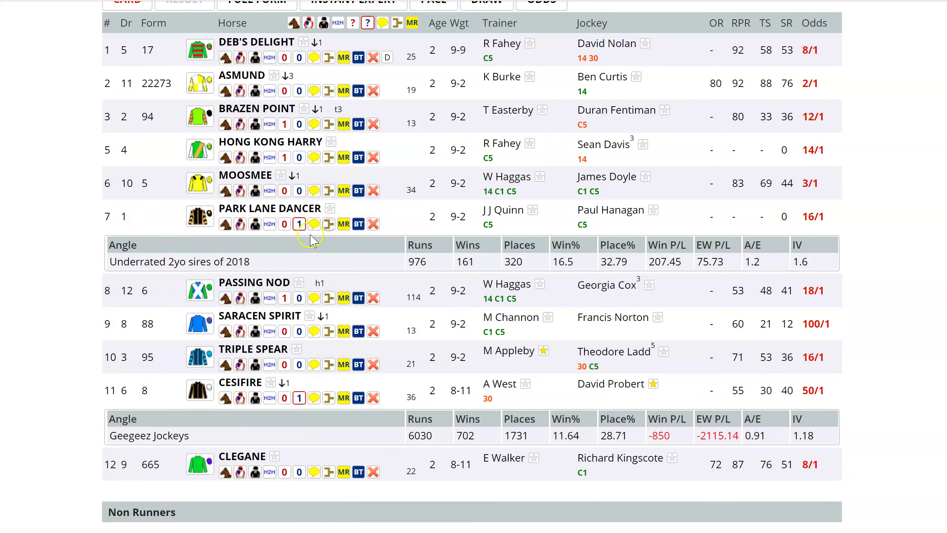
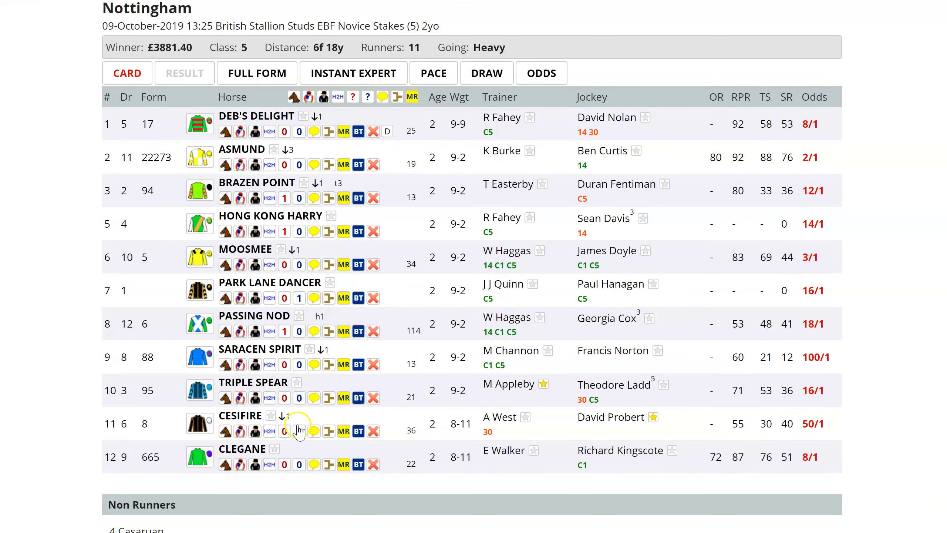
# Expand all Query Tool angles on the 13:25 Nottingham card again and compare the Park Lane Dancer and Cesifire entries.
pyautogui.click(369, 100)
pyautogui.scroll(-3, 131, 142)
pyautogui.scroll(3, 298, 157)
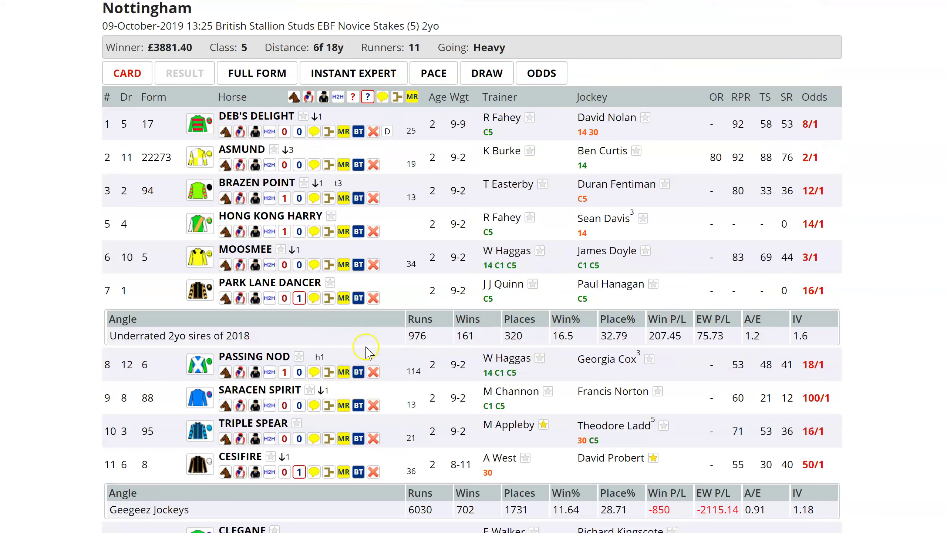
pyautogui.scroll(-2, 333, 325)
pyautogui.moveTo(171, 437)
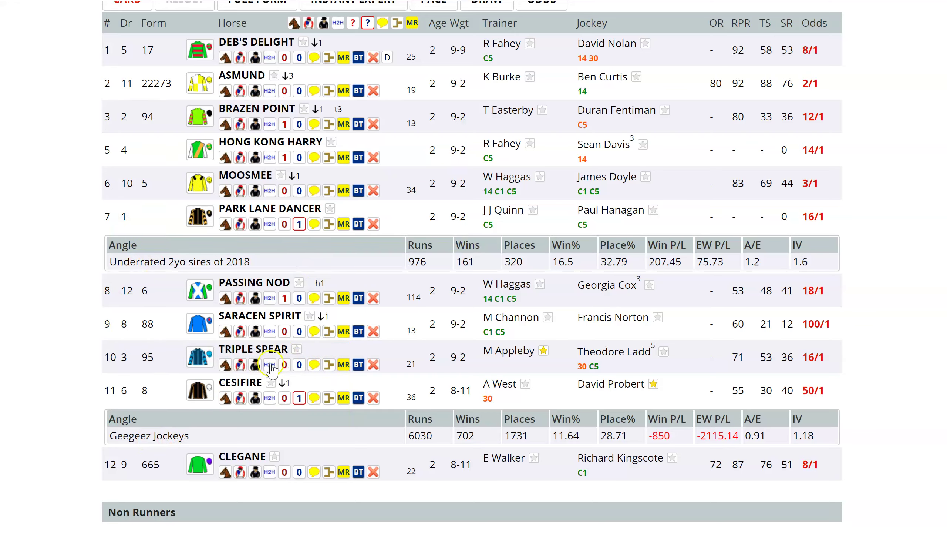
# Go from the Brighton card to the Wed 9 Oct race list and open the 14:15 Ludlow Vera Davies Chase.
pyautogui.scroll(6, 79, 402)
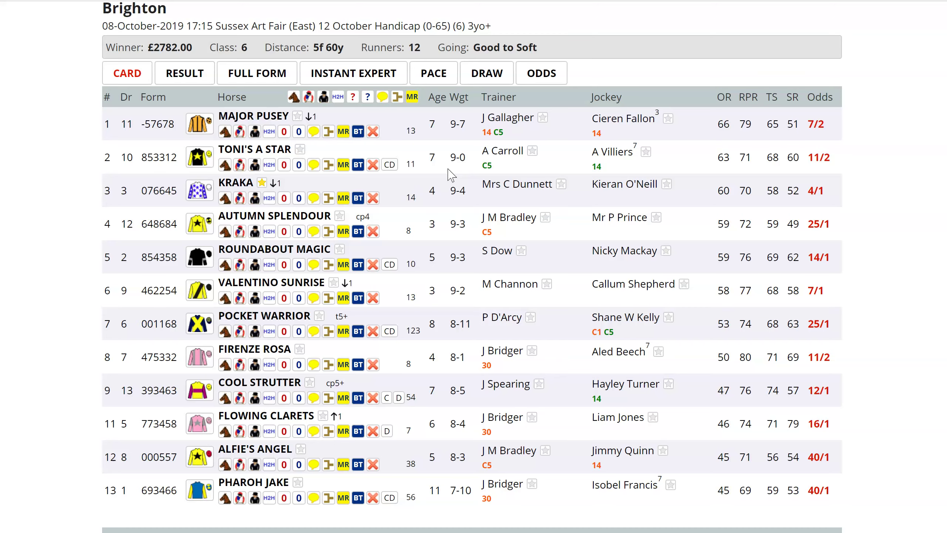
pyautogui.scroll(5, 453, 202)
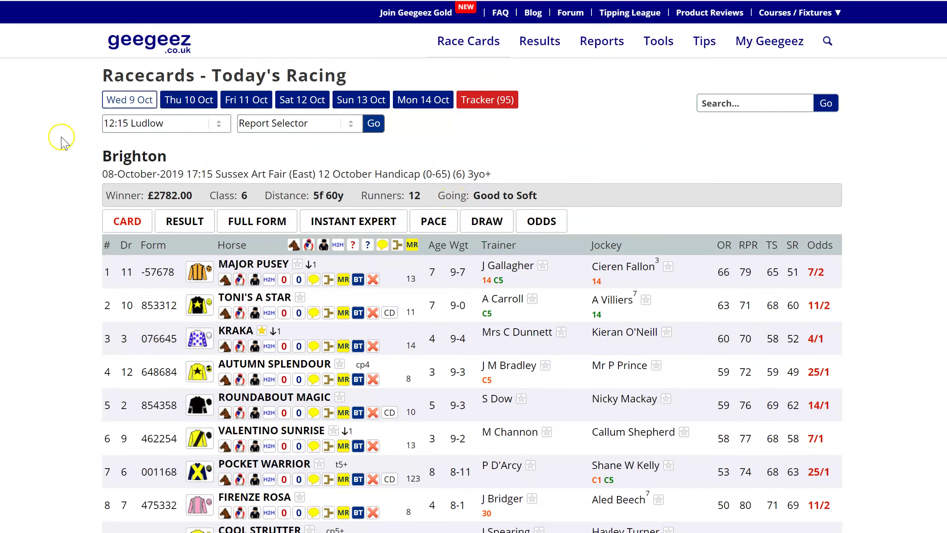
pyautogui.click(106, 102)
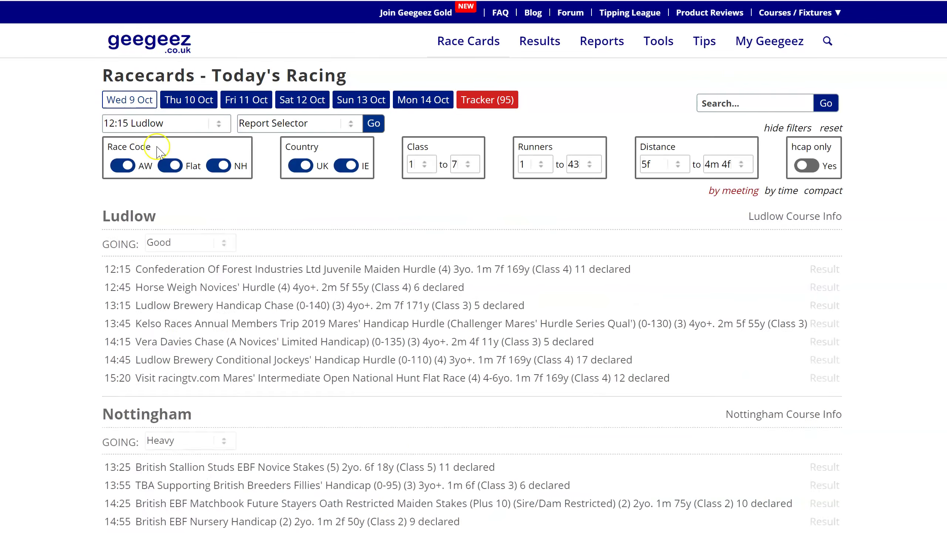
pyautogui.click(203, 343)
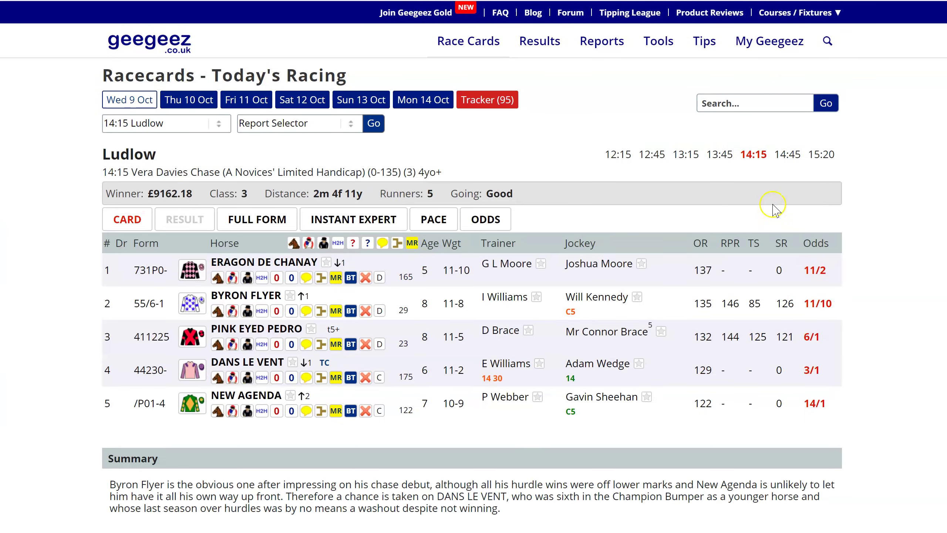
# Sort the Ludlow runners by odds, review the trainer form and snippets for Dans Le Vent, and collapse them.
pyautogui.click(815, 243)
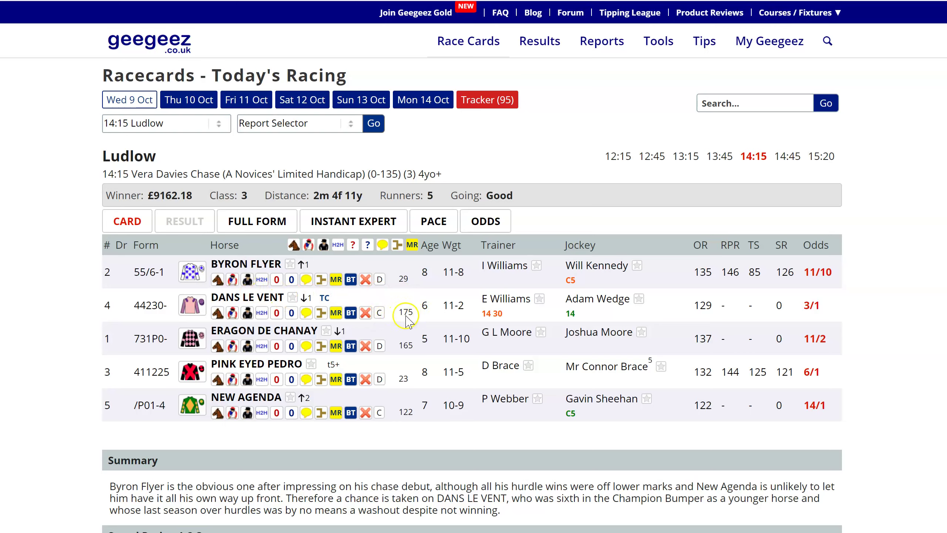
pyautogui.click(248, 314)
pyautogui.scroll(-2, 249, 317)
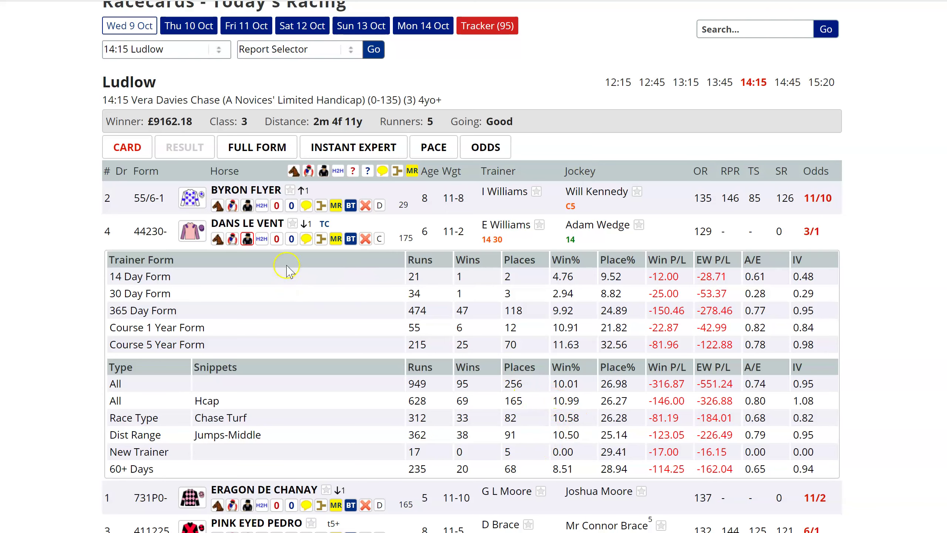
pyautogui.click(247, 239)
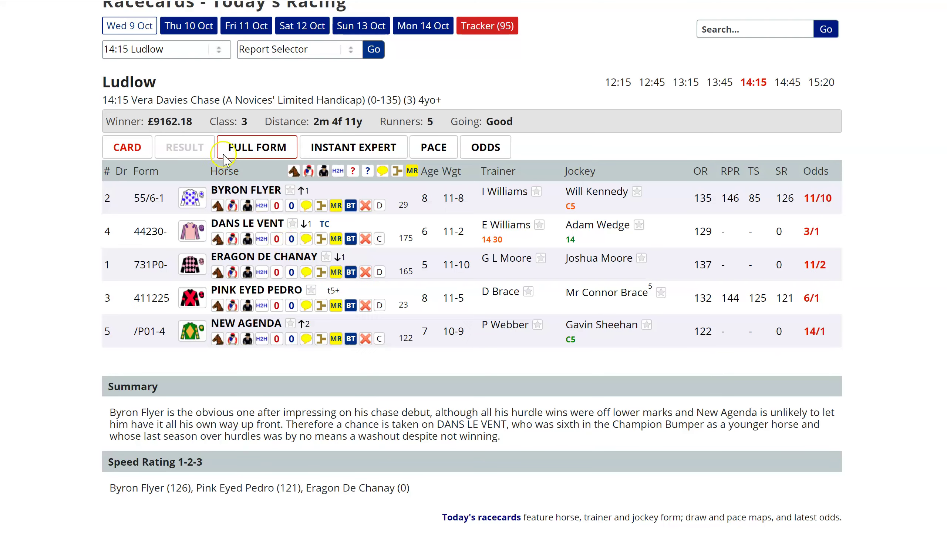
# Open the race's Full Form view and select Dans Le Vent as the runner.
pyautogui.click(255, 149)
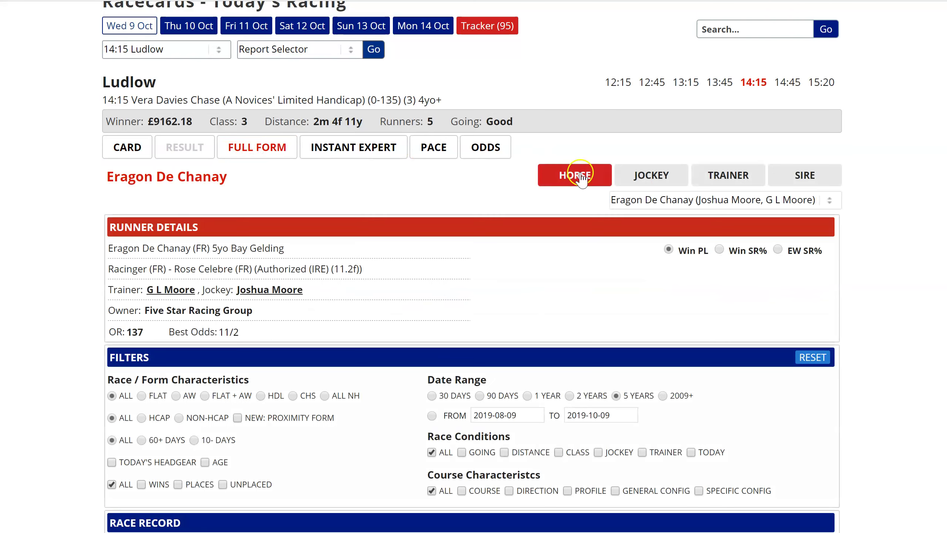
pyautogui.click(642, 199)
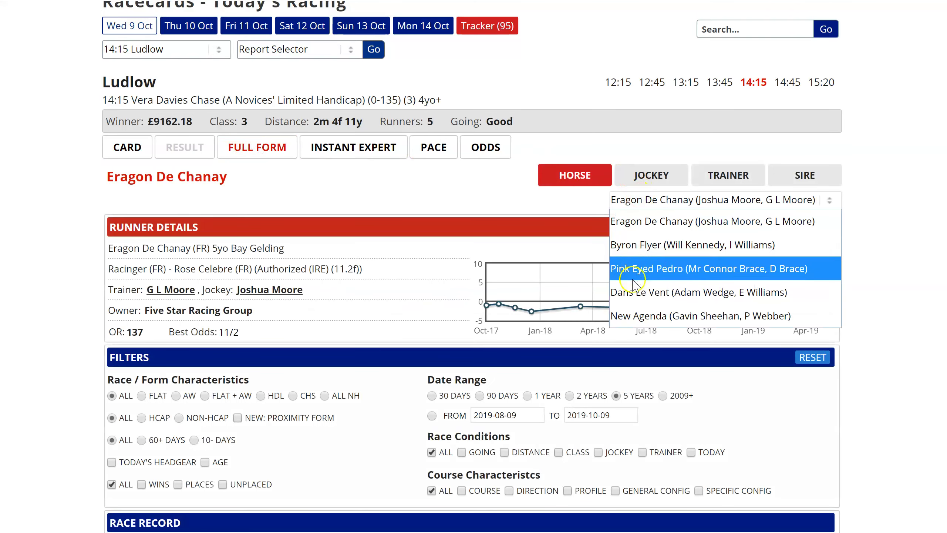
pyautogui.click(630, 293)
# Examine Dans Le Vent's race record and race form, focusing on the runs that followed each long seasonal break.
pyautogui.scroll(-5, 80, 330)
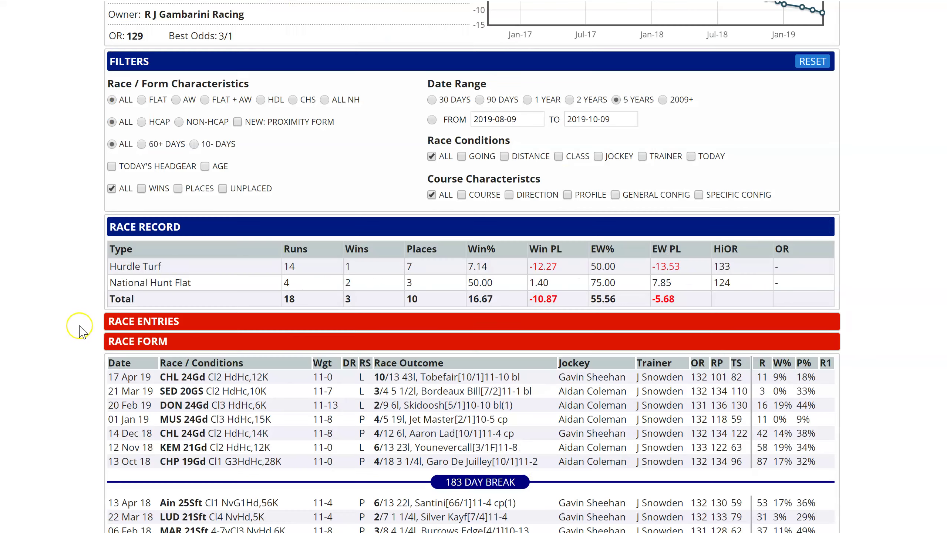
pyautogui.scroll(-3, 398, 224)
pyautogui.moveTo(404, 231)
pyautogui.scroll(2, 404, 232)
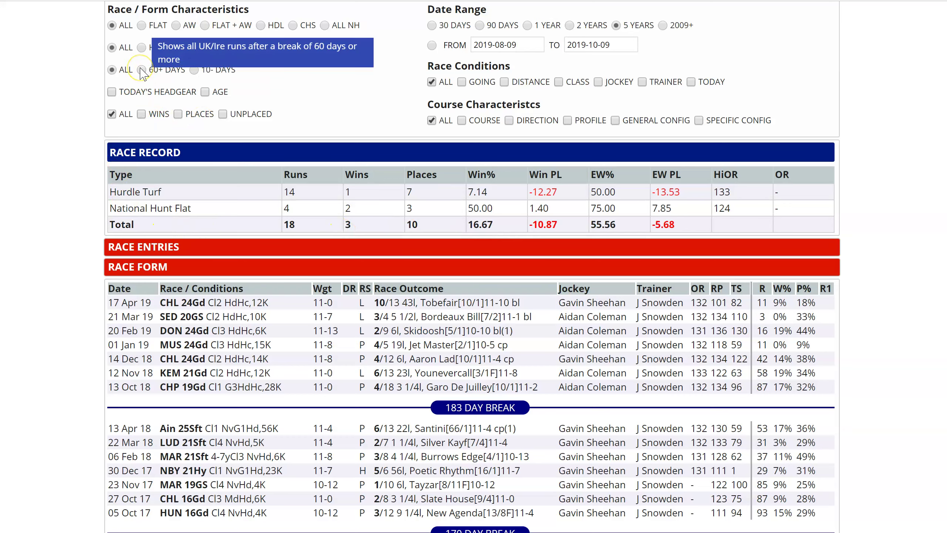
pyautogui.scroll(-3, 291, 97)
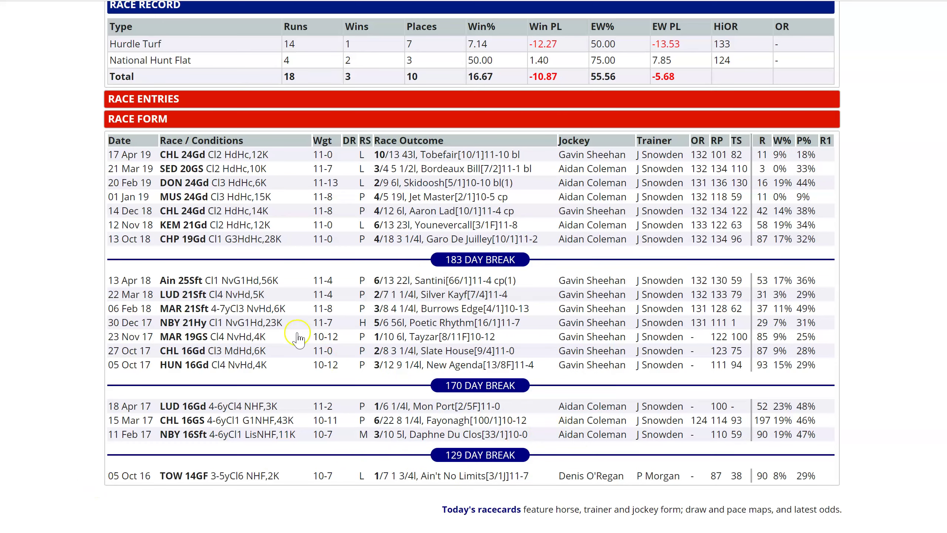
pyautogui.scroll(10, 153, 295)
pyautogui.scroll(-10, 197, 235)
pyautogui.moveTo(350, 438)
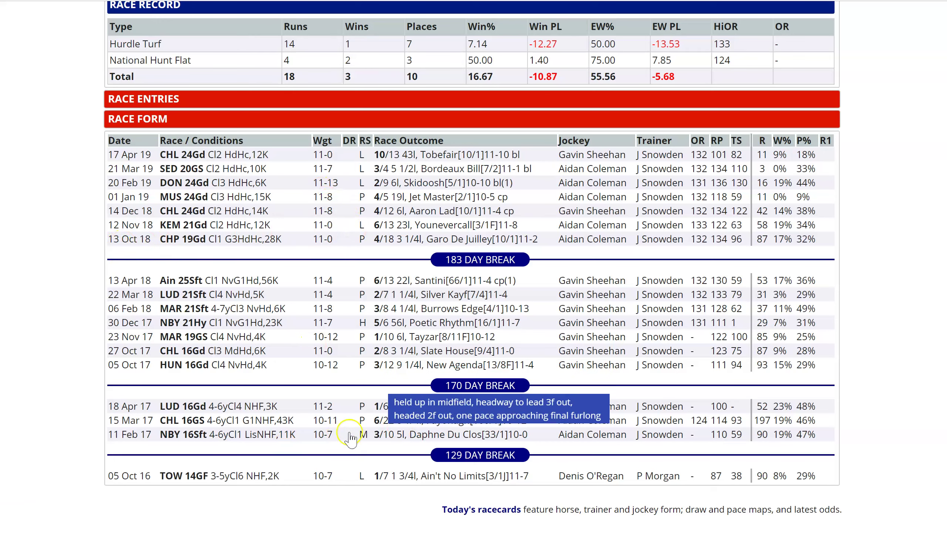
pyautogui.moveTo(131, 441)
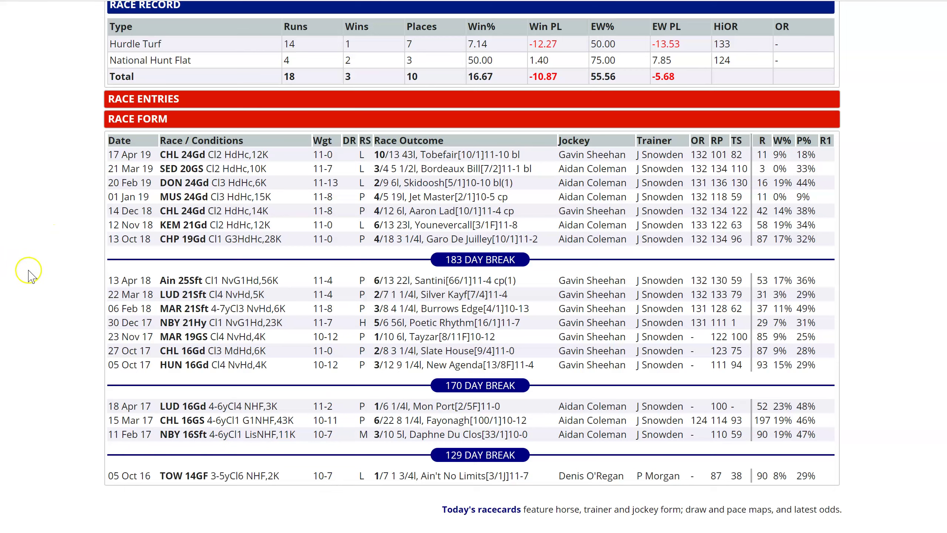
# Return to the 14:15 Ludlow racecard and bring up Dans Le Vent's trainer form again.
pyautogui.scroll(3, 29, 276)
pyautogui.scroll(7, 35, 272)
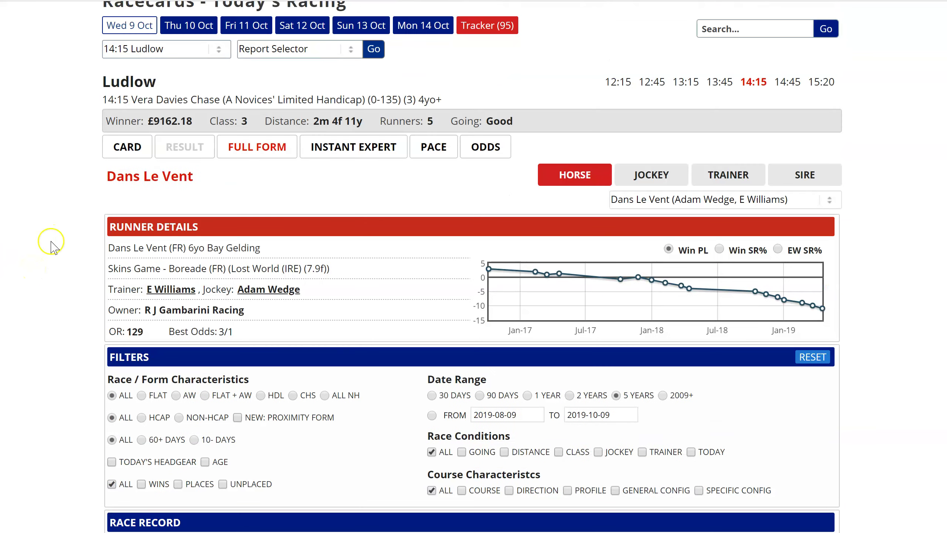
pyautogui.click(127, 147)
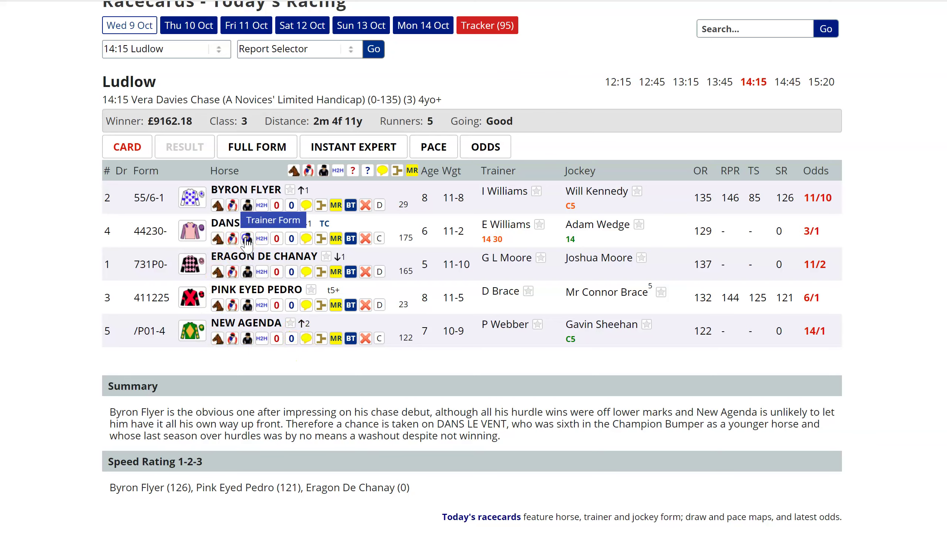
pyautogui.click(247, 238)
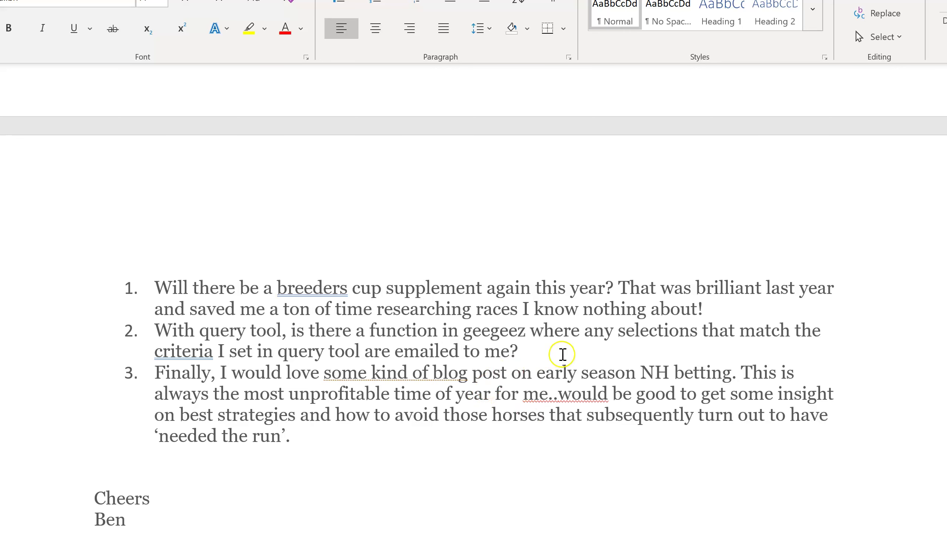
# Move on to the emailed question about putting the tracker on the race cards and switch back to the 14:15 Ludlow racecard.
pyautogui.scroll(-5, 560, 357)
pyautogui.scroll(-2, 557, 361)
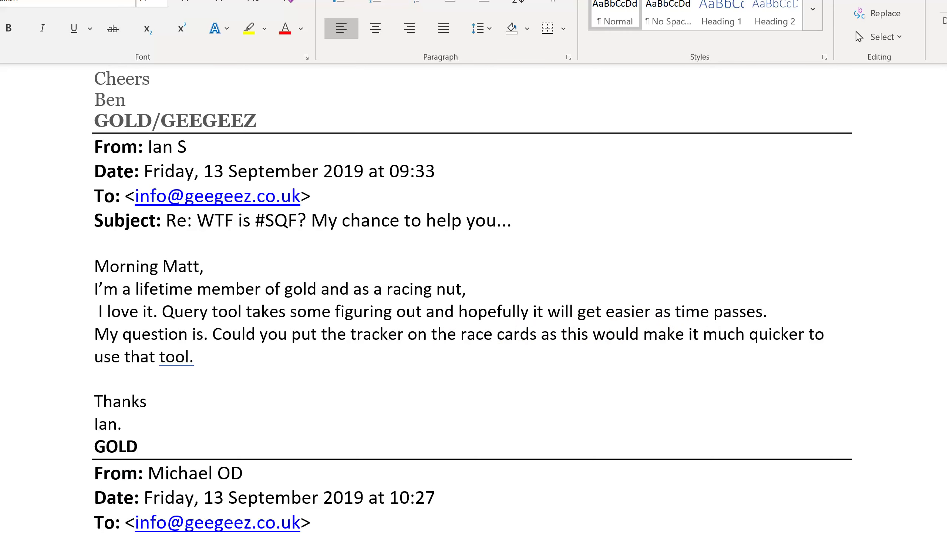
pyautogui.hotkey('alt', 'Tab')
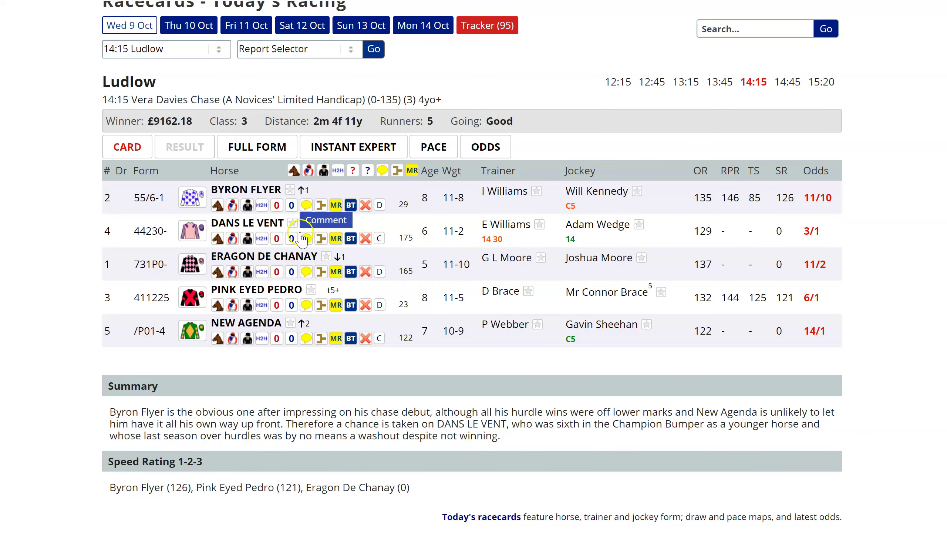
# Add Dans Le Vent to the favourites from the Ludlow racecard and open the Horse Racing Tracker.
pyautogui.click(292, 223)
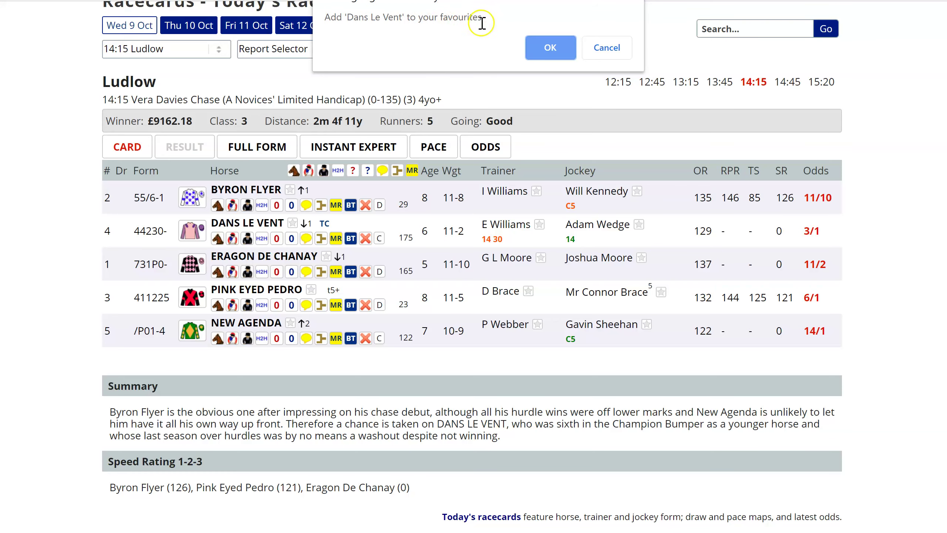
pyautogui.click(551, 47)
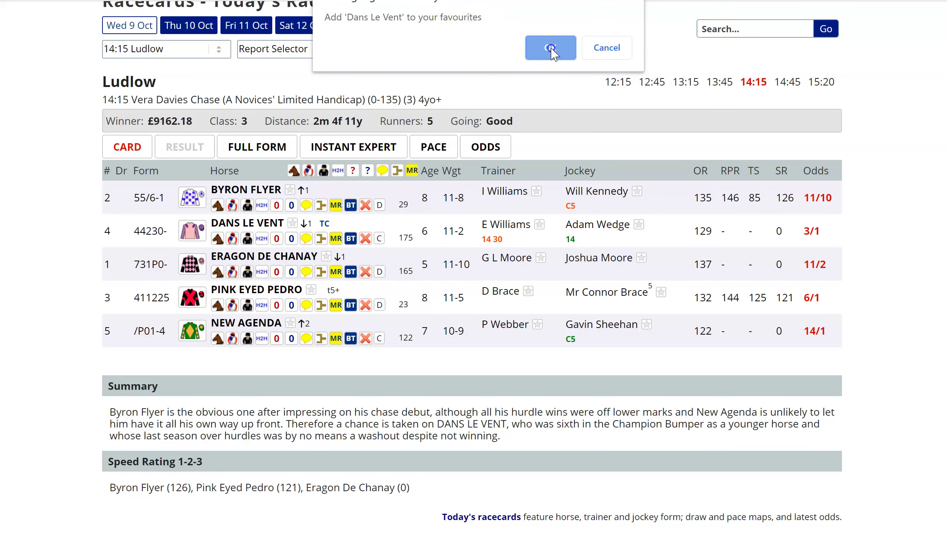
pyautogui.click(488, 28)
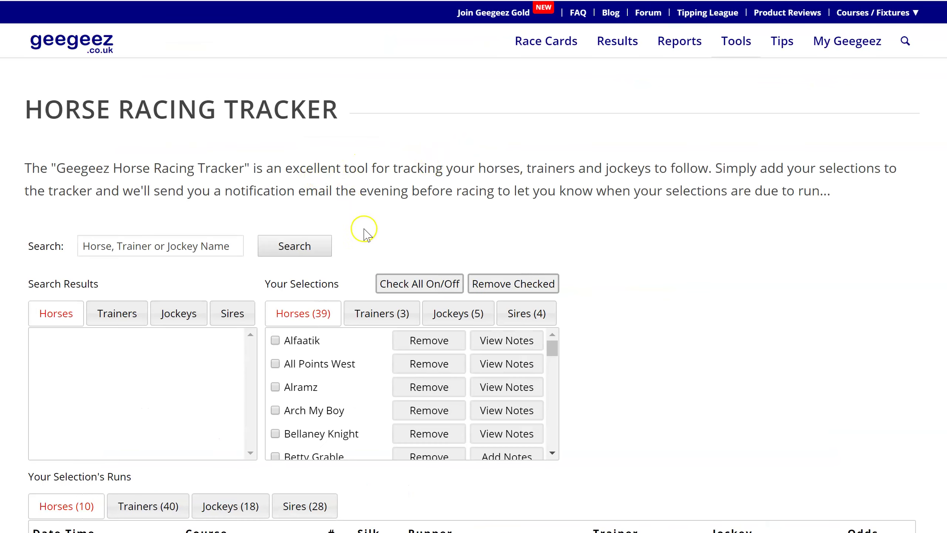
# Find Dans Le Vent among the tracked horses and save a note on it beginning "Added for video purp".
pyautogui.scroll(-2, 367, 230)
pyautogui.scroll(-2, 395, 263)
pyautogui.scroll(2, 384, 267)
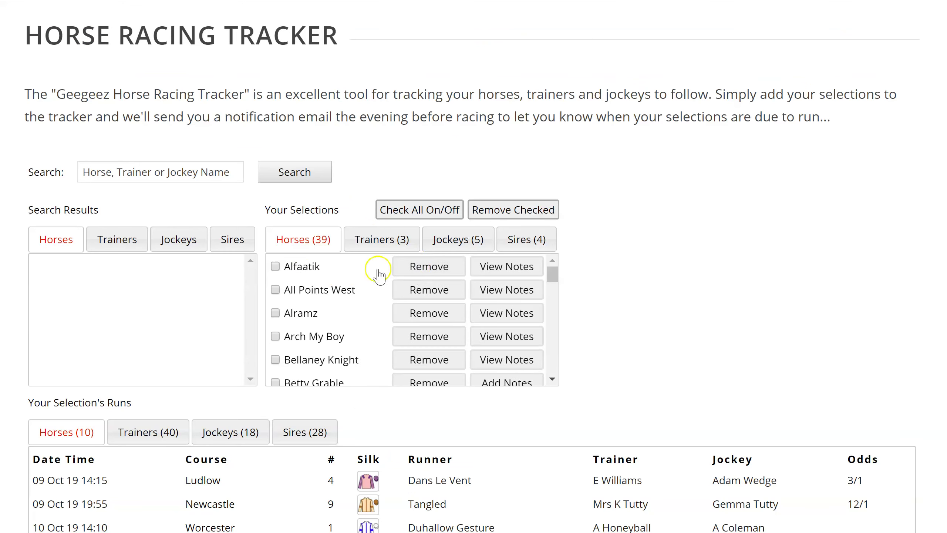
pyautogui.scroll(-4, 693, 321)
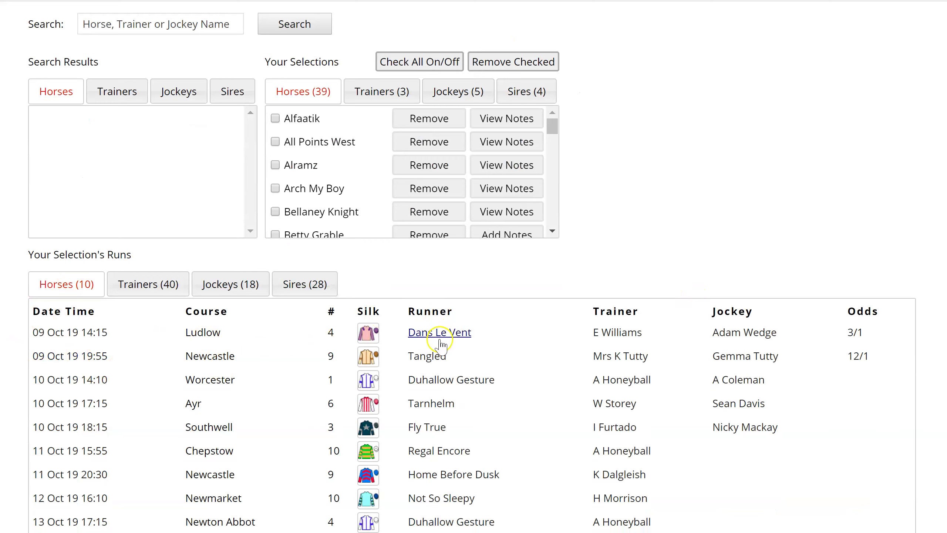
pyautogui.scroll(-3, 426, 180)
pyautogui.scroll(-4, 425, 178)
pyautogui.scroll(2, 423, 178)
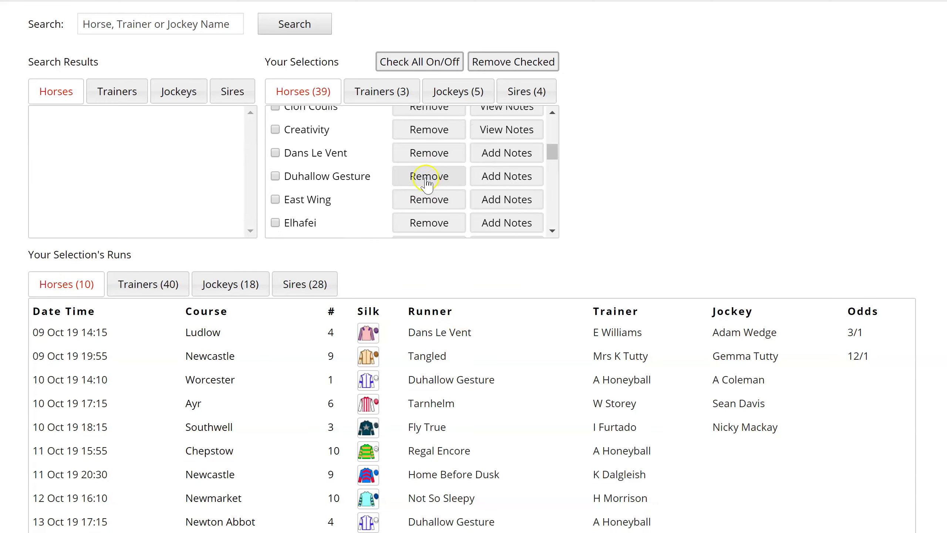
pyautogui.click(494, 154)
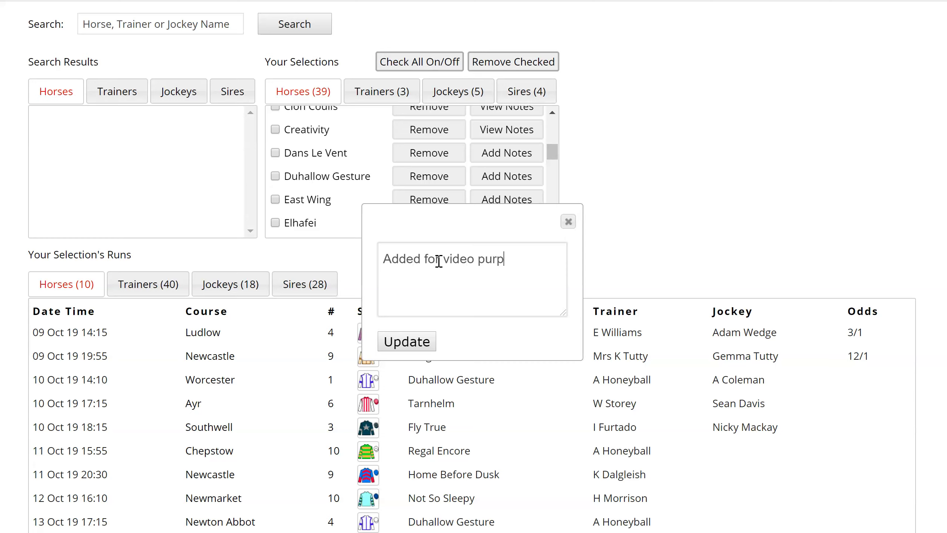
pyautogui.click(408, 341)
pyautogui.click(569, 222)
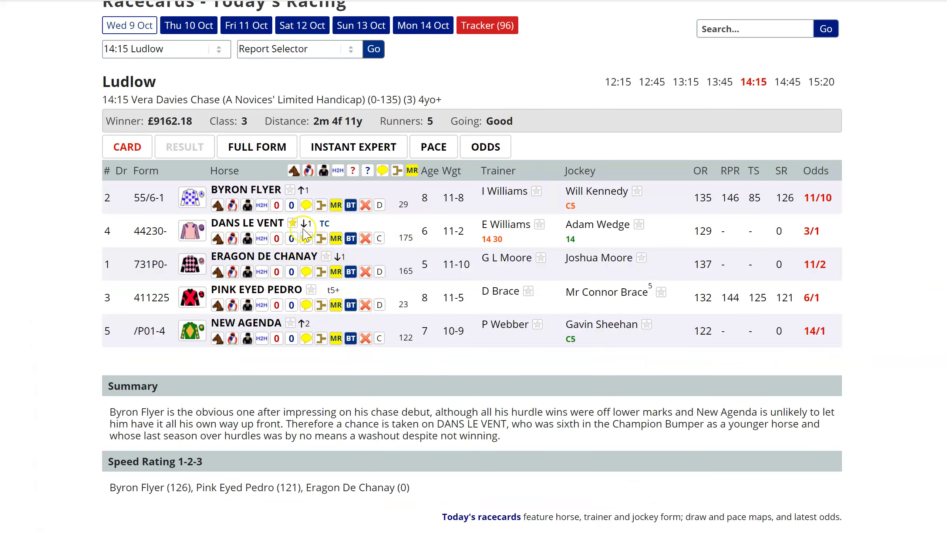
# Refresh the 14:15 Ludlow racecard and check the tracker note attached to Dans Le Vent.
pyautogui.moveTo(293, 229)
pyautogui.press('F5')
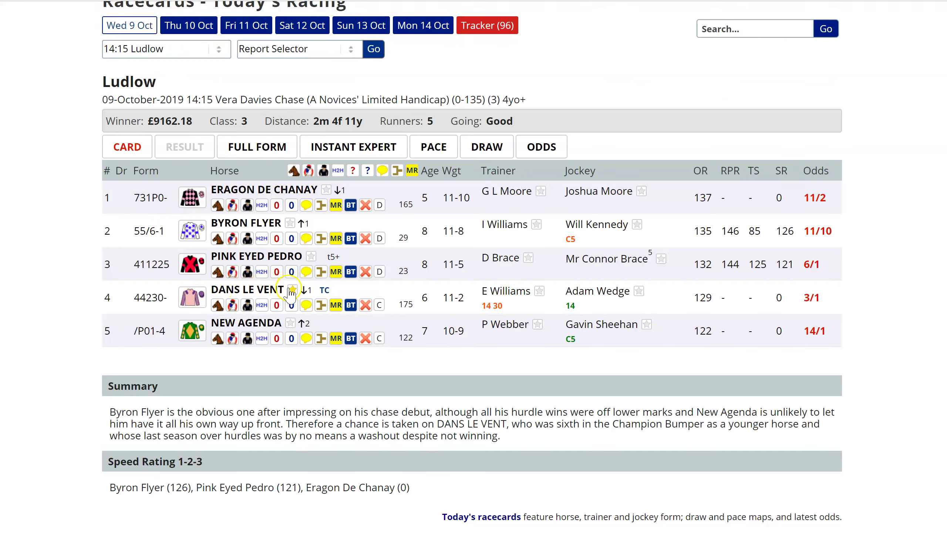
pyautogui.moveTo(293, 292)
# Open the 14:10 Worcester racecard for Thu 10 Oct and check the tracker note on Duhallow Gesture.
pyautogui.click(194, 34)
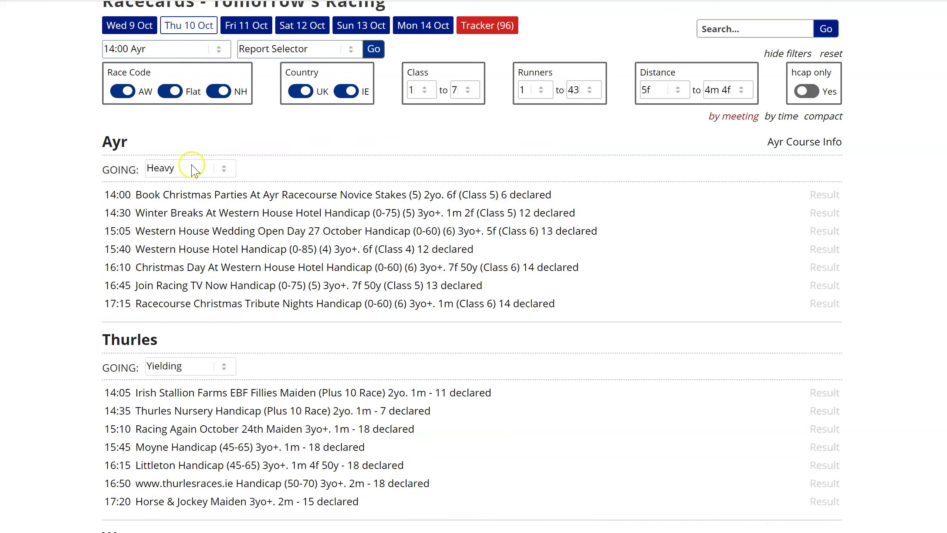
pyautogui.scroll(-5, 223, 224)
pyautogui.scroll(-5, 225, 228)
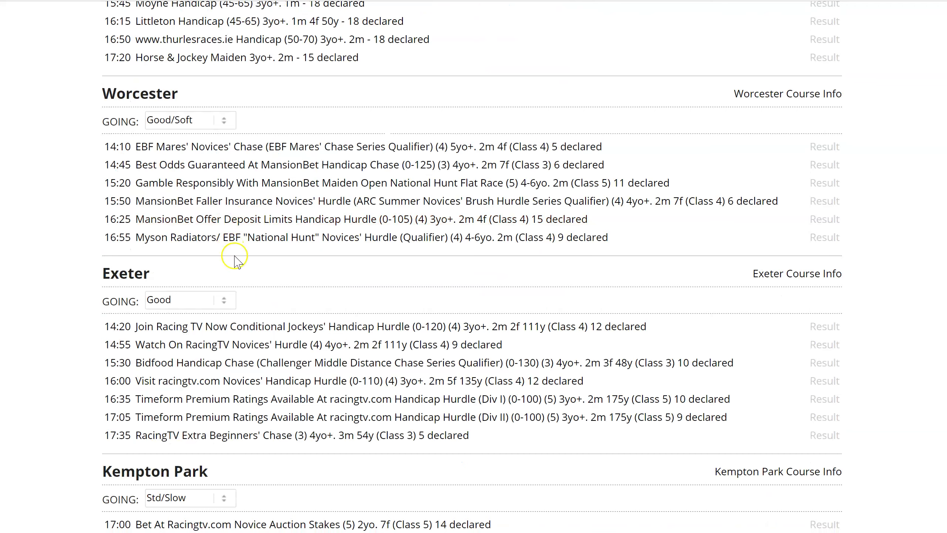
pyautogui.click(244, 149)
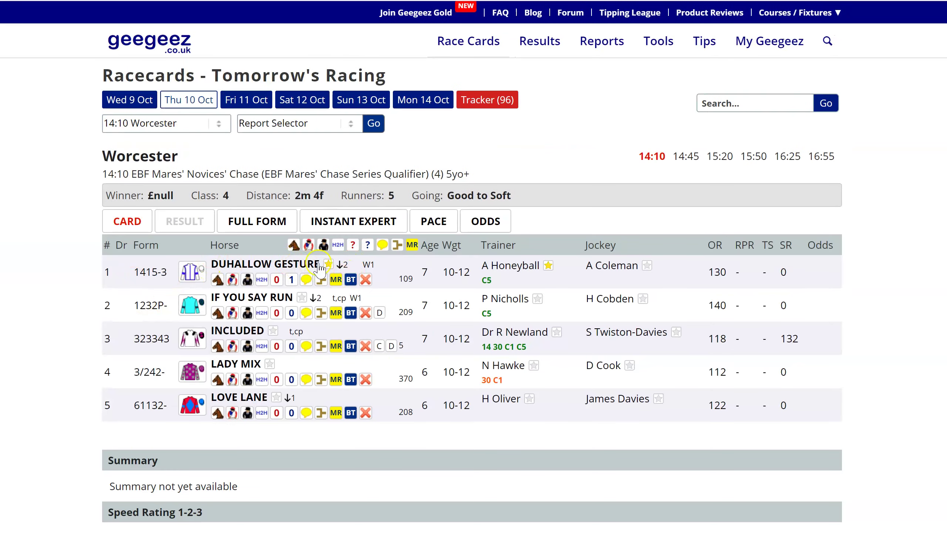
pyautogui.moveTo(327, 265)
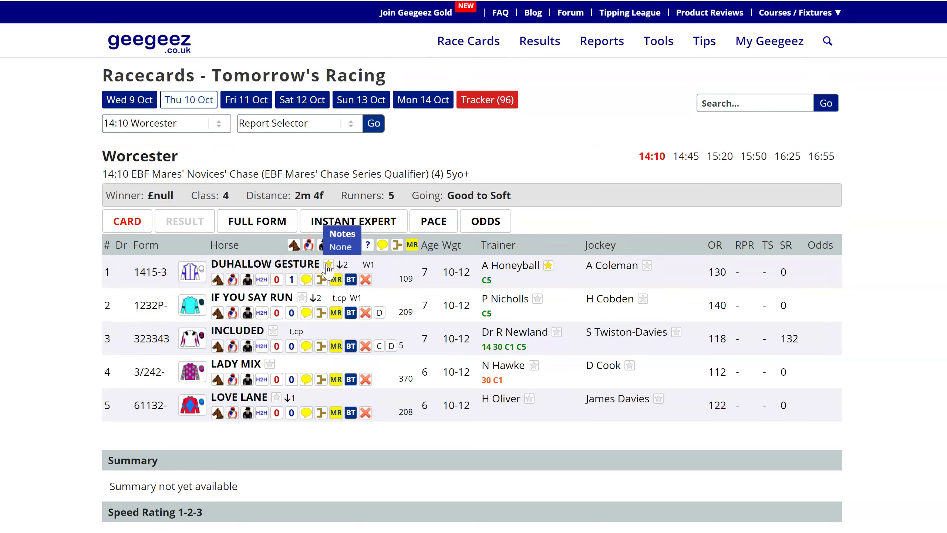
pyautogui.click(286, 265)
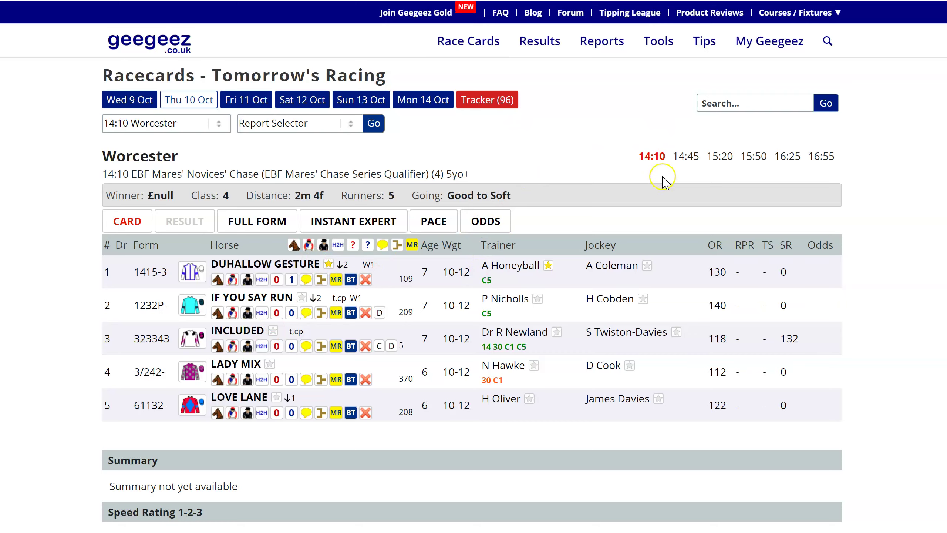
# Search the racecards for the horse "khajaaly" and add it to the favourites.
pyautogui.click(730, 95)
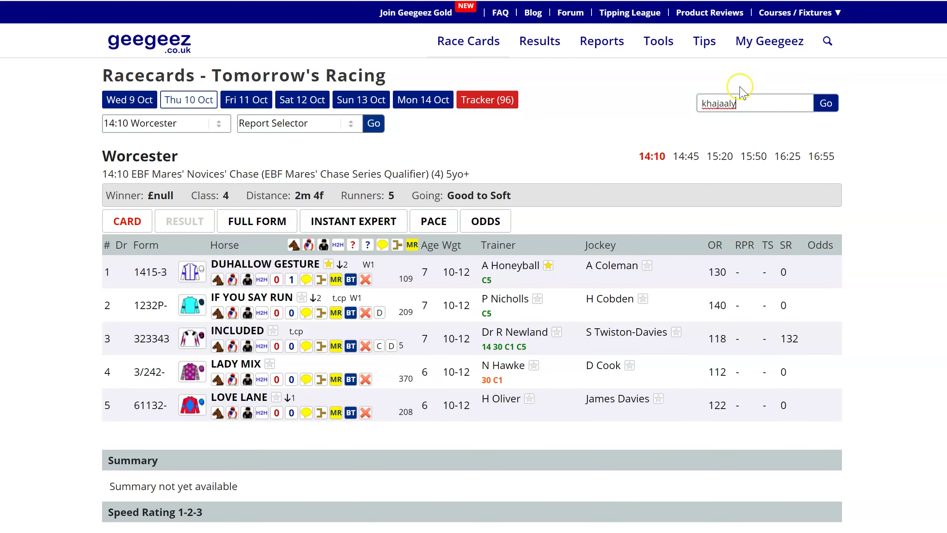
pyautogui.click(826, 109)
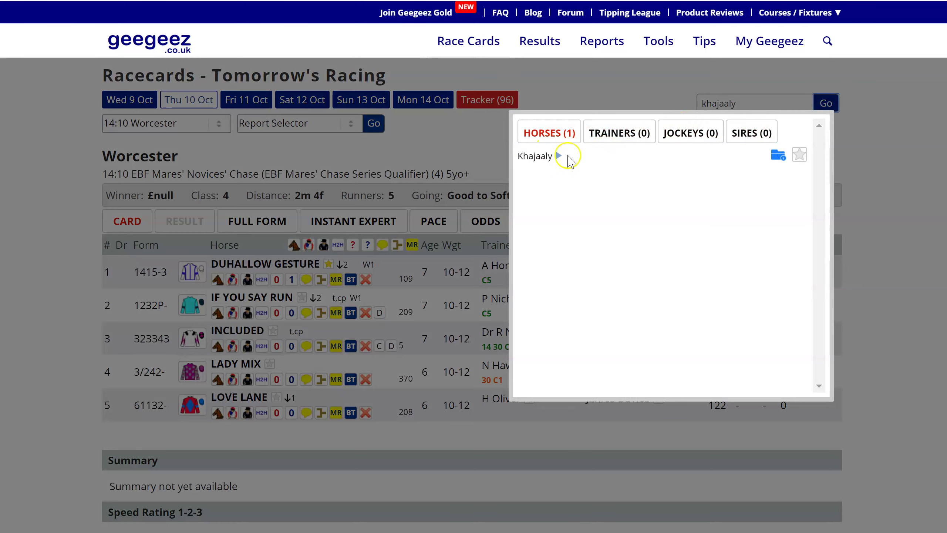
pyautogui.click(799, 156)
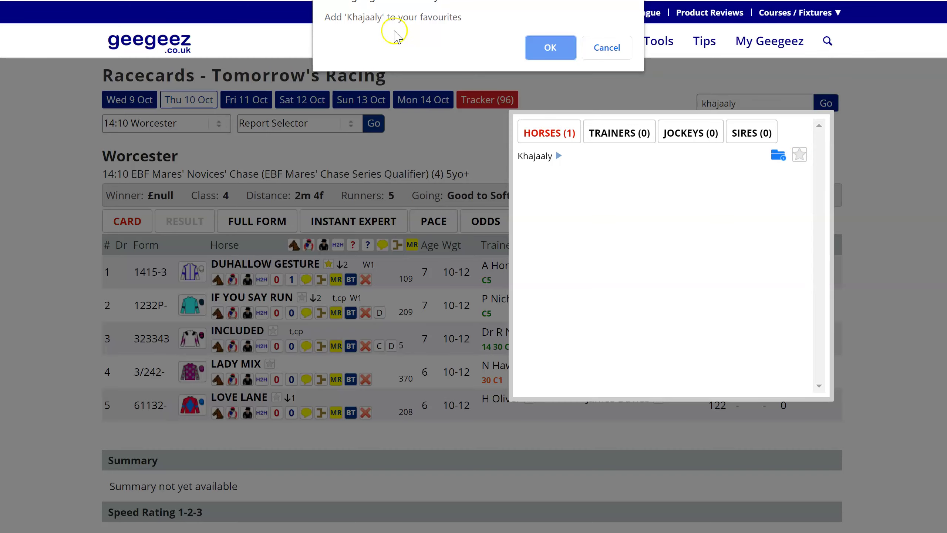
pyautogui.click(551, 49)
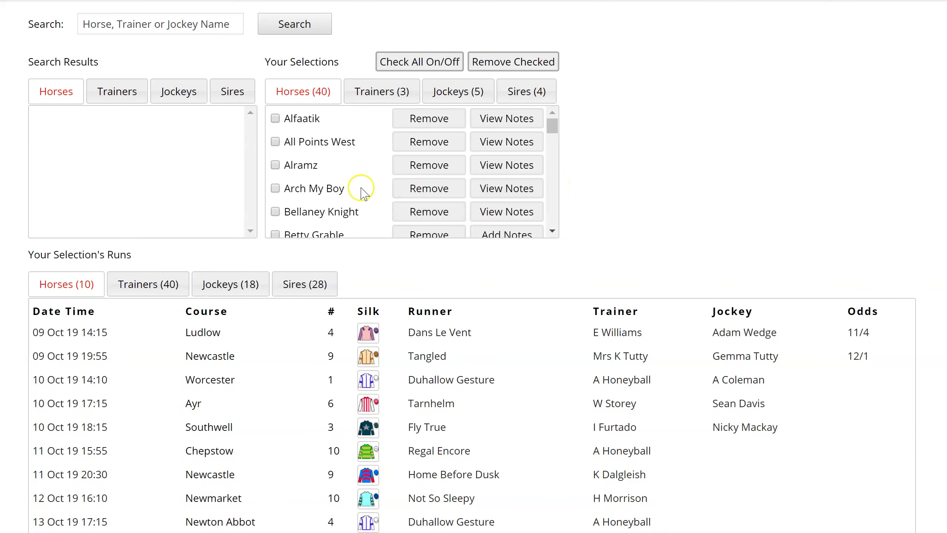
# Remove Khajaaly from the tracker's selected horses and close the racecard search results.
pyautogui.click(552, 126)
pyautogui.moveTo(552, 126); pyautogui.dragTo(541, 179)
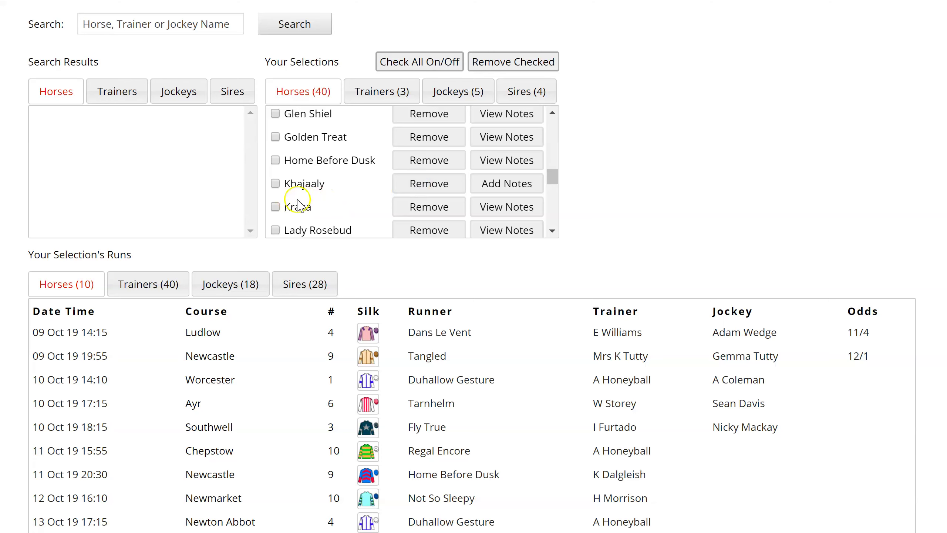
pyautogui.click(421, 184)
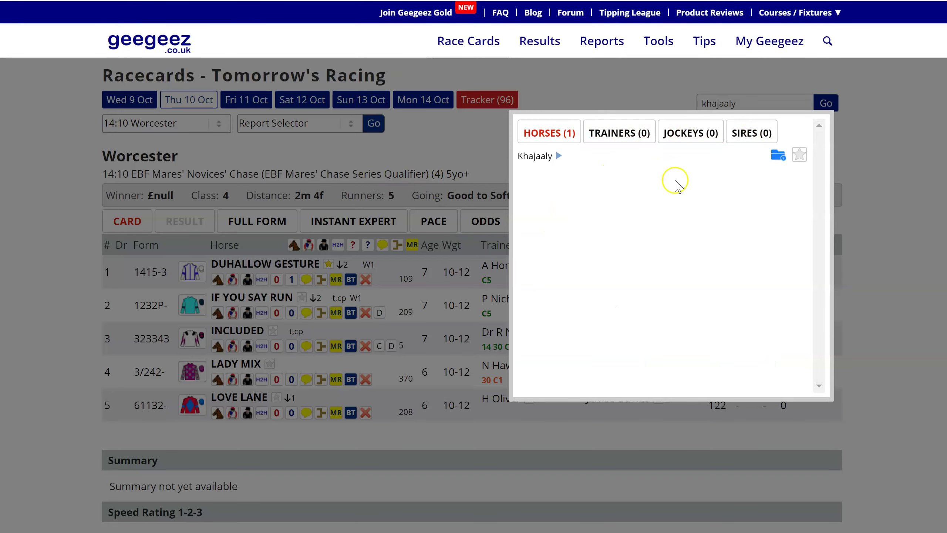
pyautogui.click(673, 91)
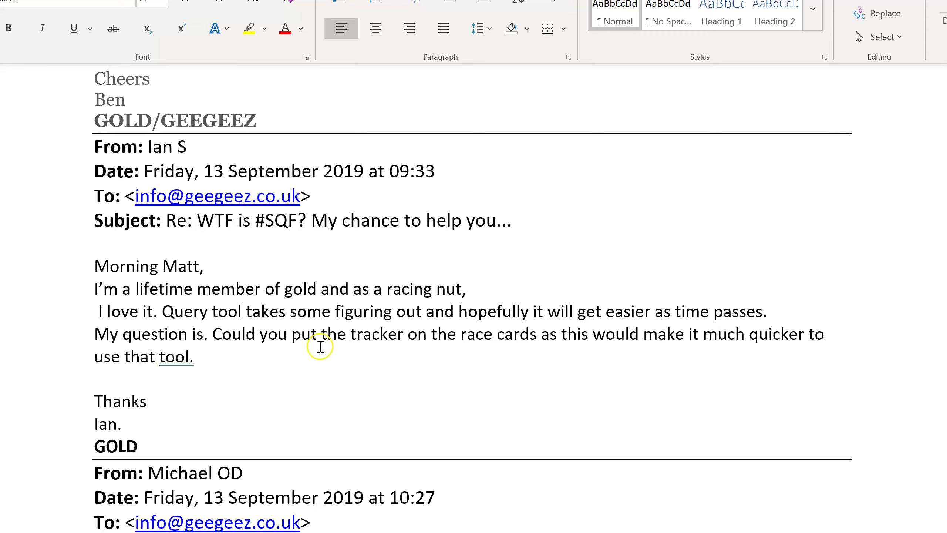
# Move on in the questions document to the email asking about SR for Irish racing.
pyautogui.scroll(1, 294, 371)
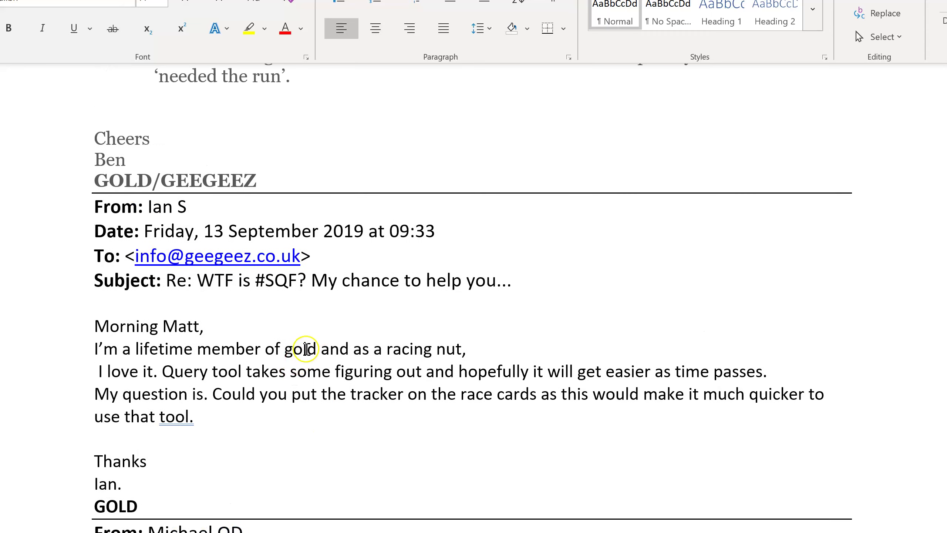
pyautogui.scroll(-3, 321, 395)
pyautogui.scroll(-3, 328, 388)
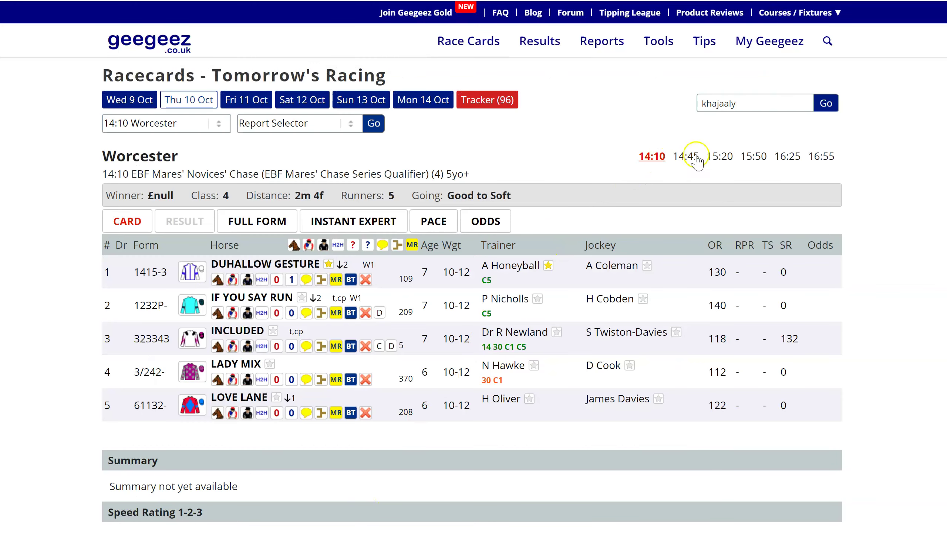
# Go to the Wed 9 Oct race list and bring up the 15:05 Navan apprentice handicap racecard.
pyautogui.click(129, 100)
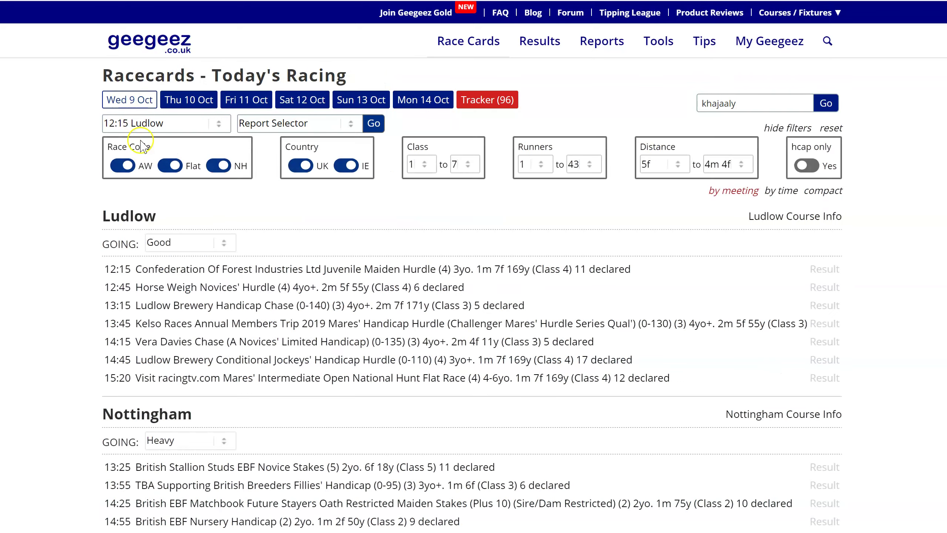
pyautogui.scroll(-12, 262, 187)
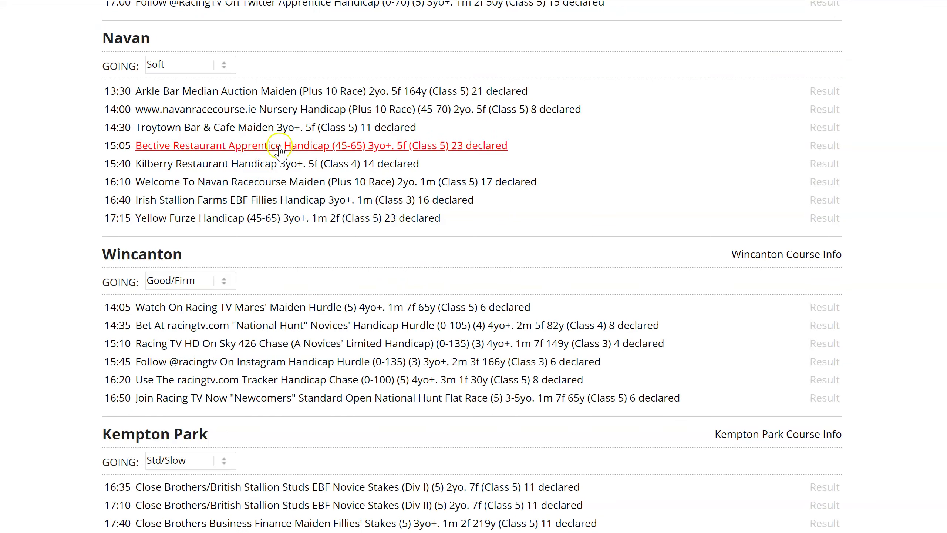
pyautogui.scroll(6, 280, 146)
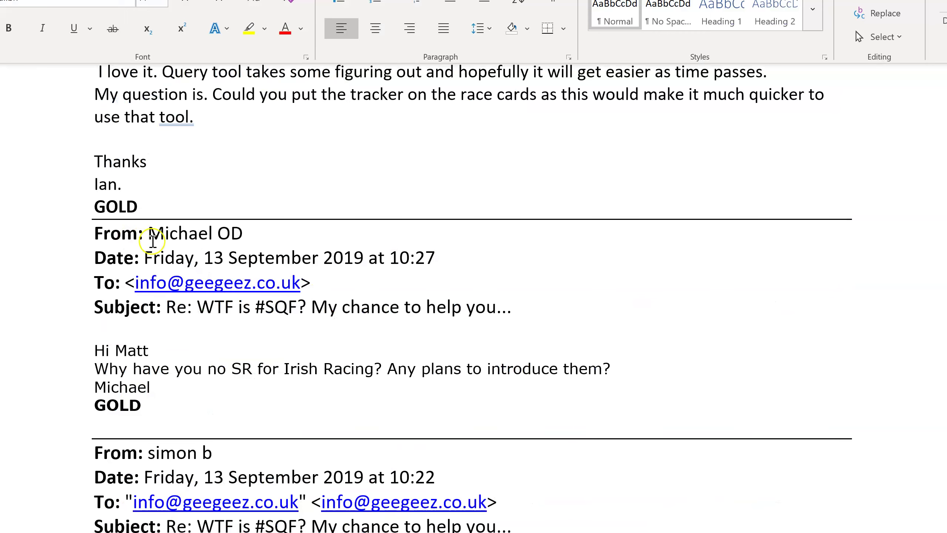
# Move on to the emailed question about saving MR my ratings on results and race cards.
pyautogui.scroll(-5, 164, 247)
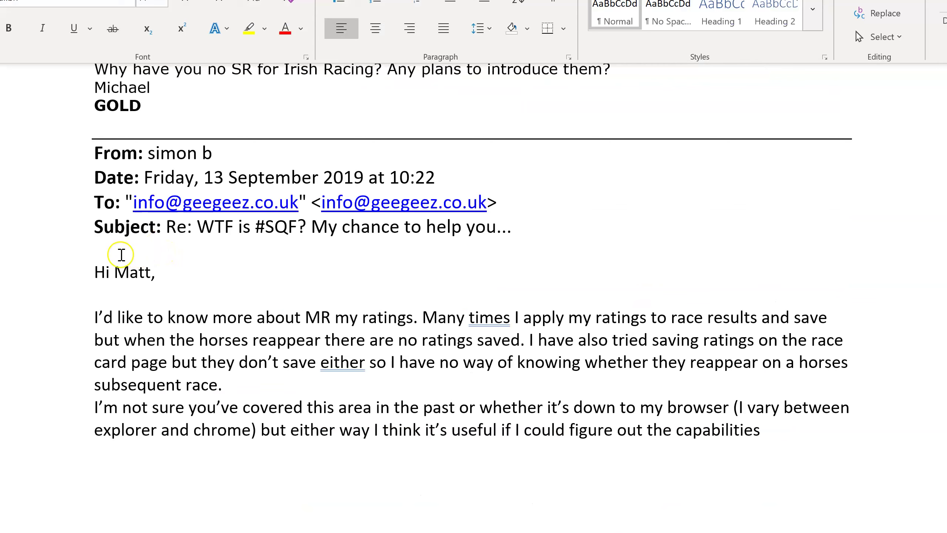
pyautogui.click(96, 273)
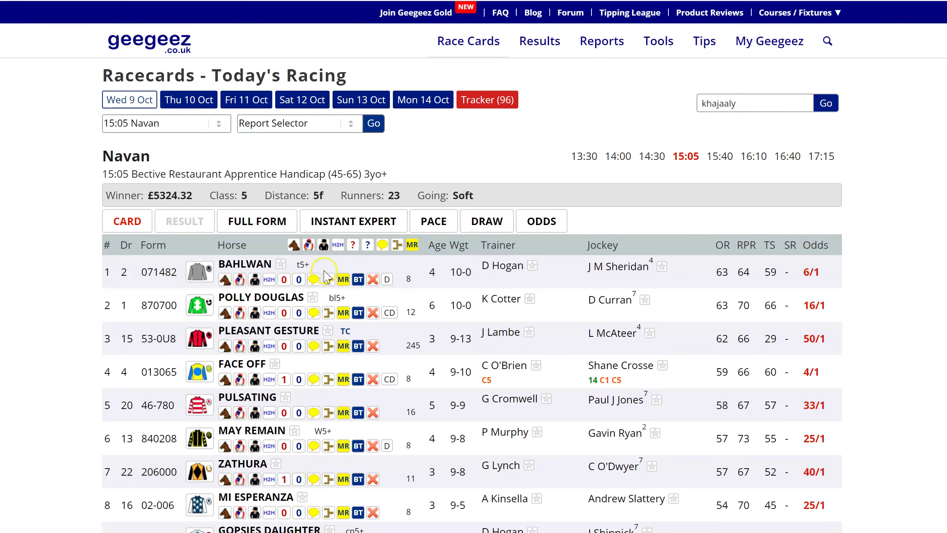
# Open the full result of the 12:15 Ludlow race and look through its runners and the ratings option.
pyautogui.click(396, 67)
pyautogui.moveTo(667, 41)
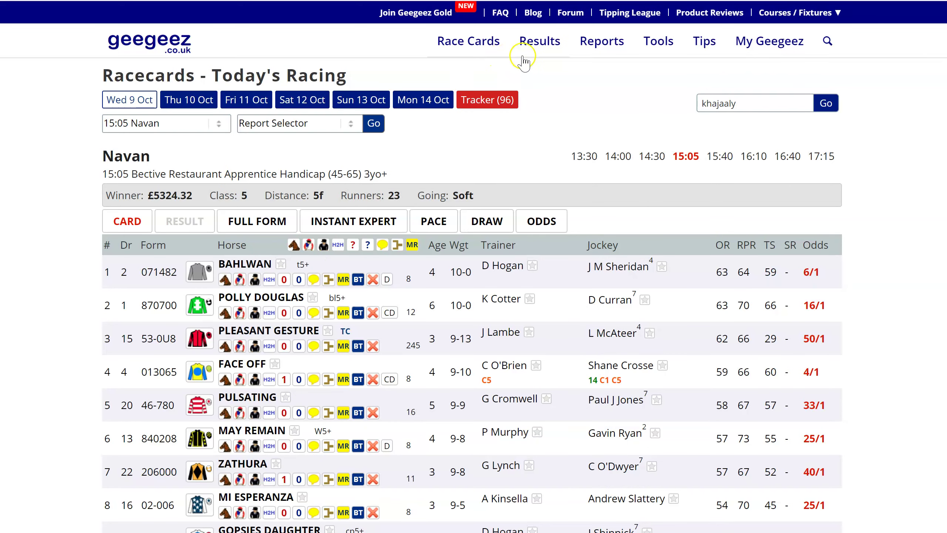
pyautogui.click(539, 41)
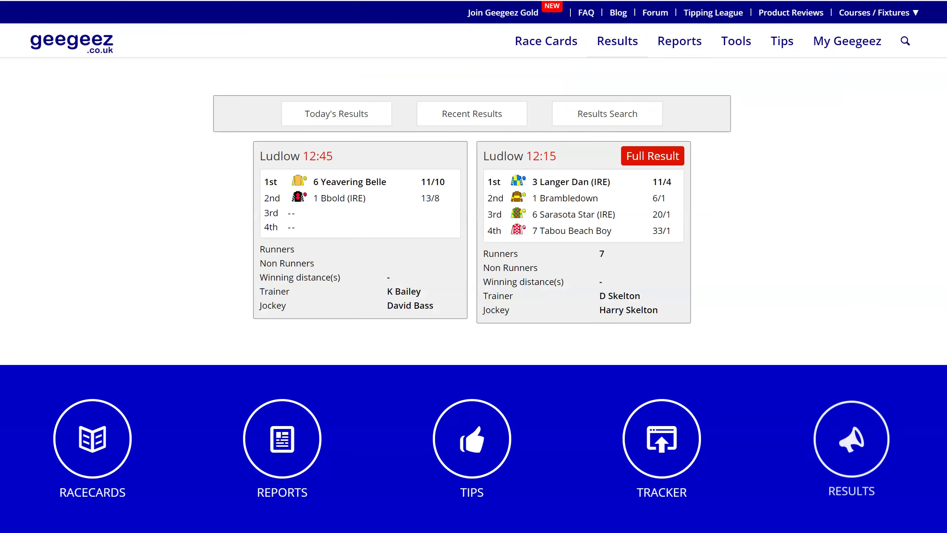
pyautogui.click(648, 157)
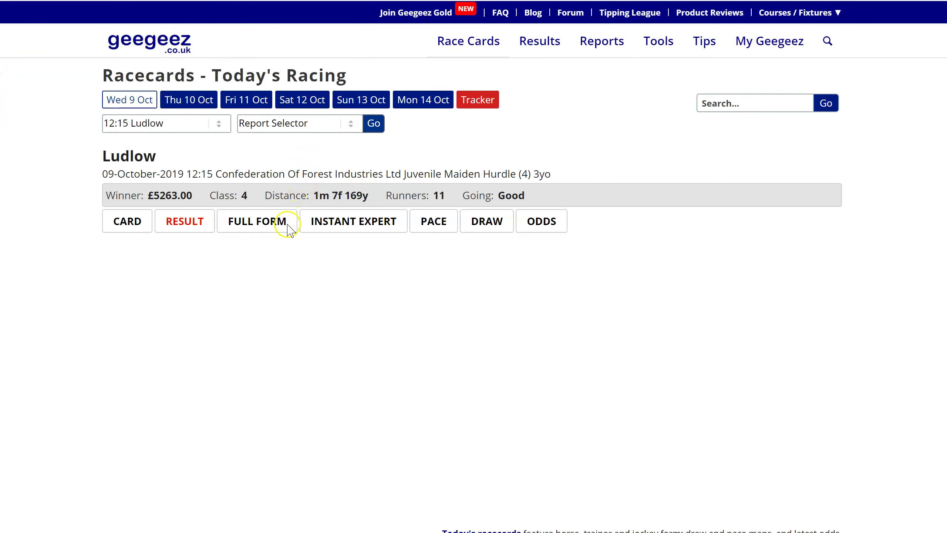
pyautogui.scroll(-3, 280, 209)
pyautogui.scroll(-3, 279, 209)
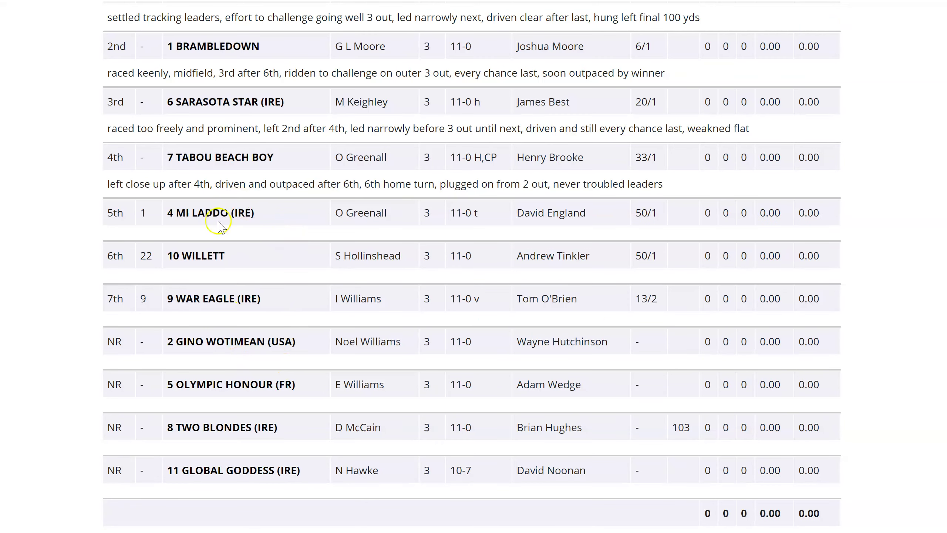
pyautogui.scroll(3, 275, 308)
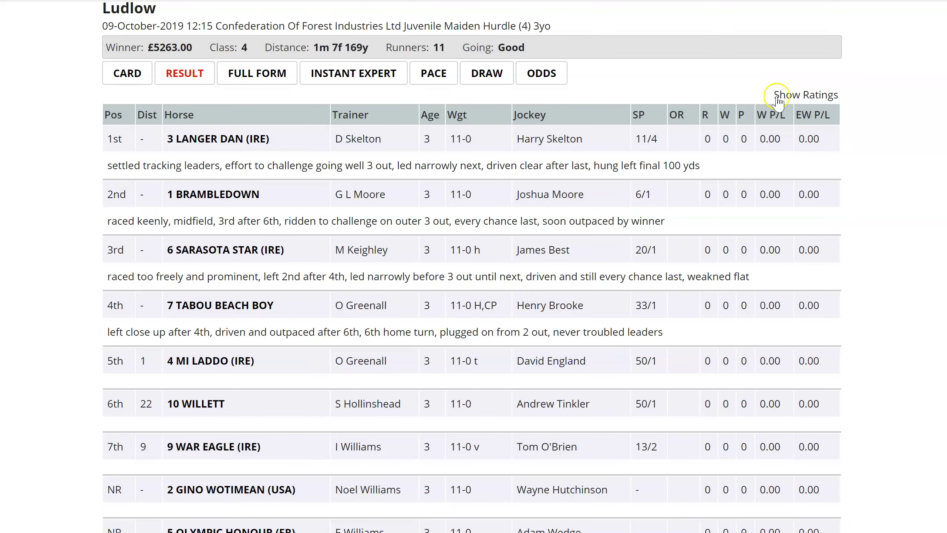
# Show the rating and note entry fields on the 12:15 Ludlow result and look over them.
pyautogui.click(814, 97)
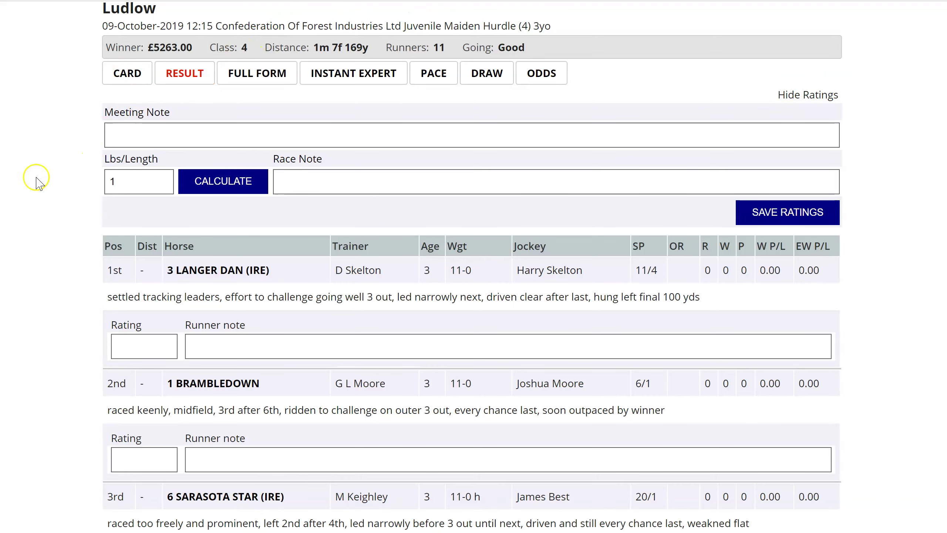
pyautogui.scroll(4, 66, 230)
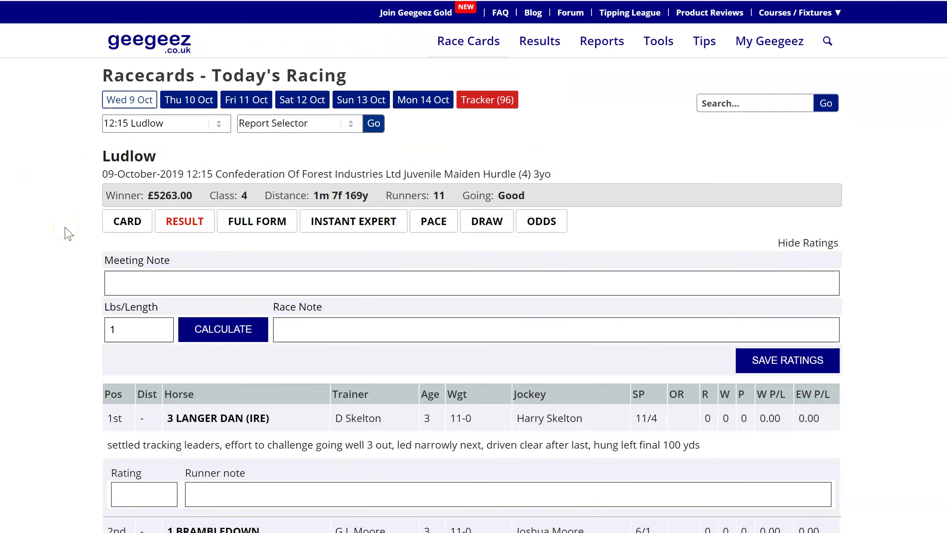
pyautogui.click(138, 219)
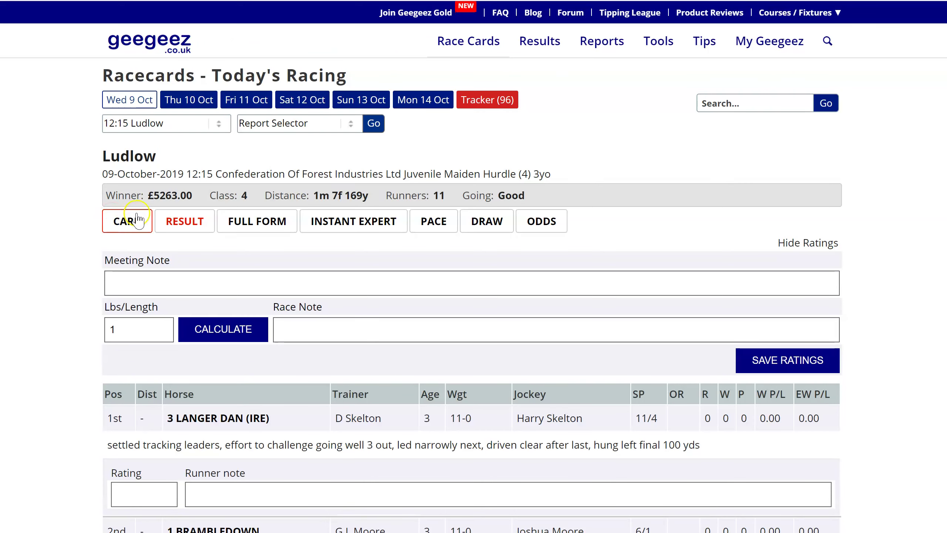
pyautogui.scroll(-6, 135, 213)
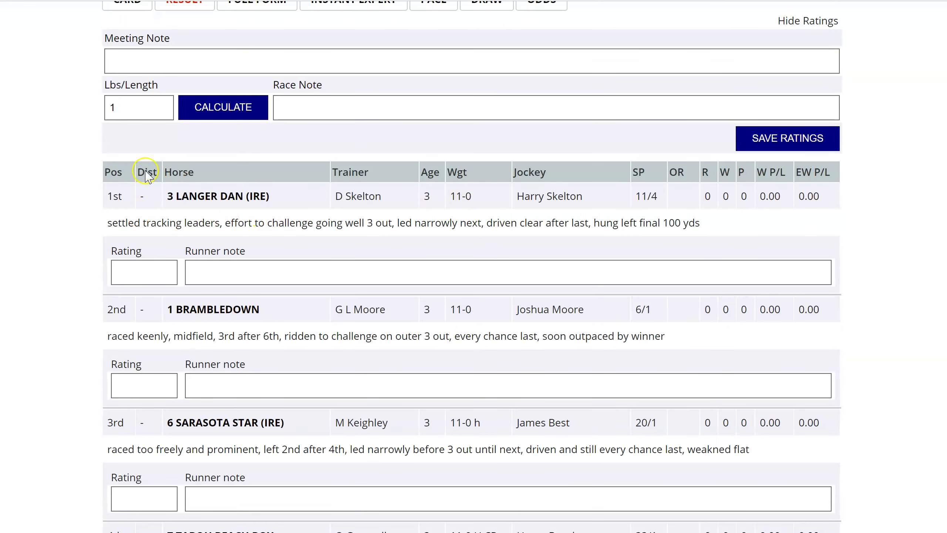
# Rate the Ludlow winner Langer Dan 110 and calculate the other runners' ratings at 1 lb per length.
pyautogui.click(117, 280)
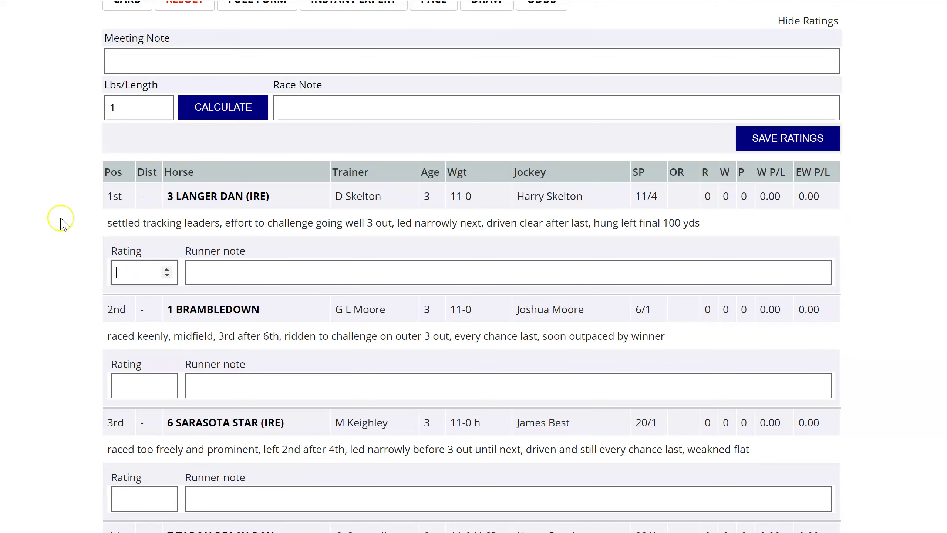
pyautogui.click(216, 138)
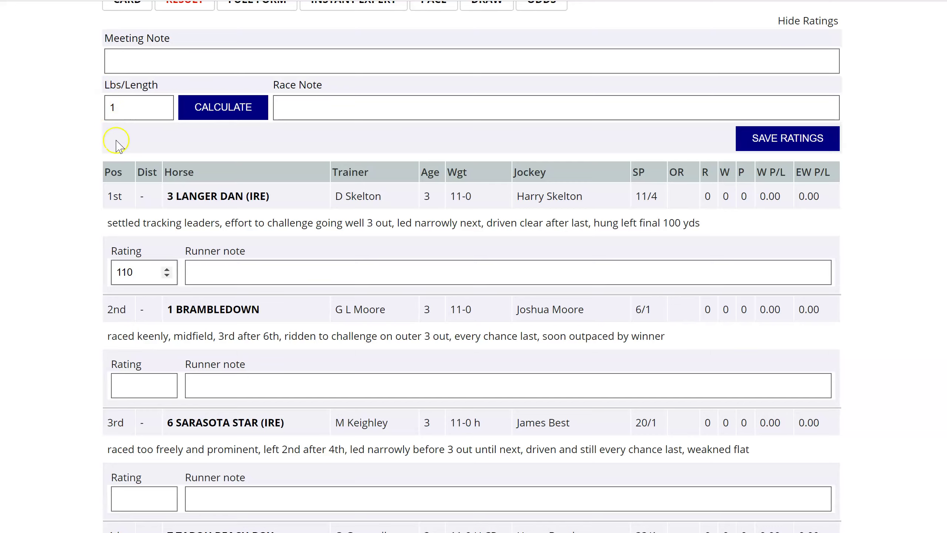
pyautogui.click(210, 110)
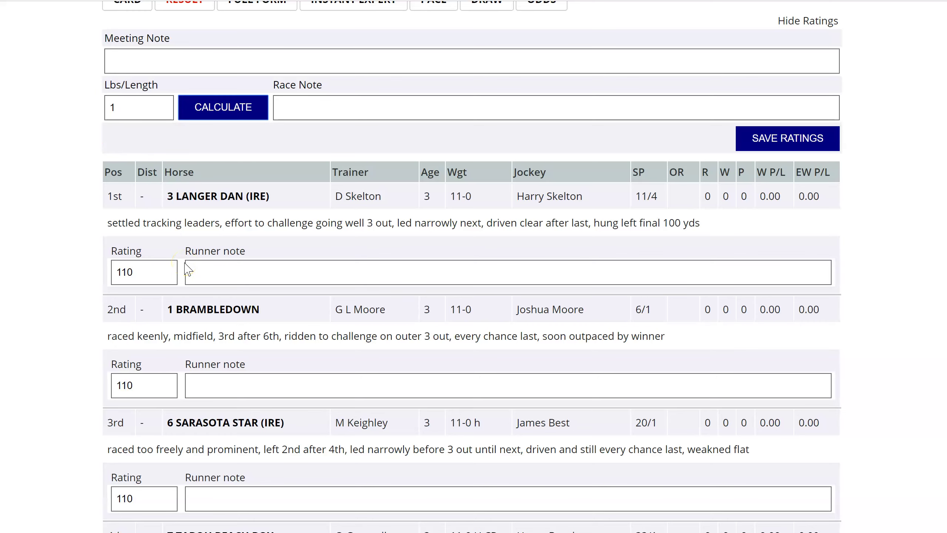
pyautogui.scroll(-4, 188, 269)
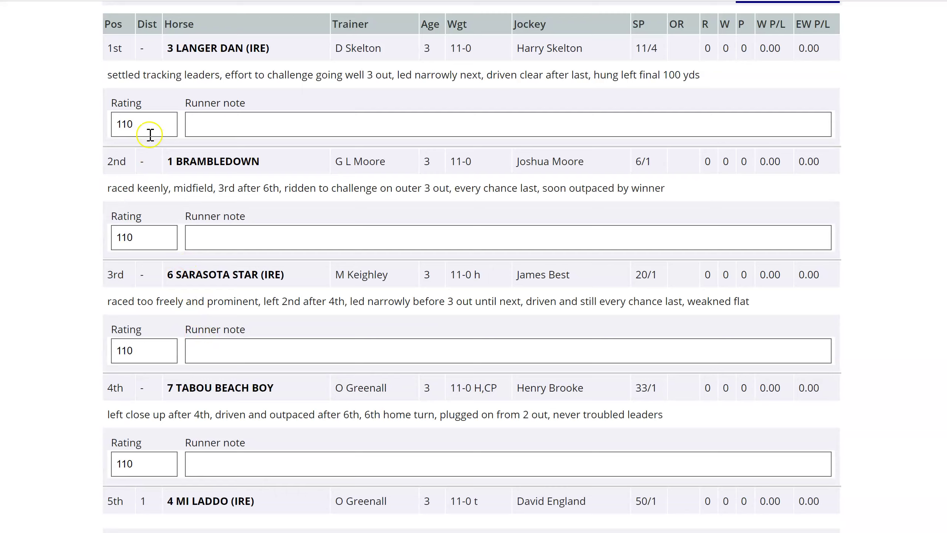
pyautogui.scroll(8, 129, 134)
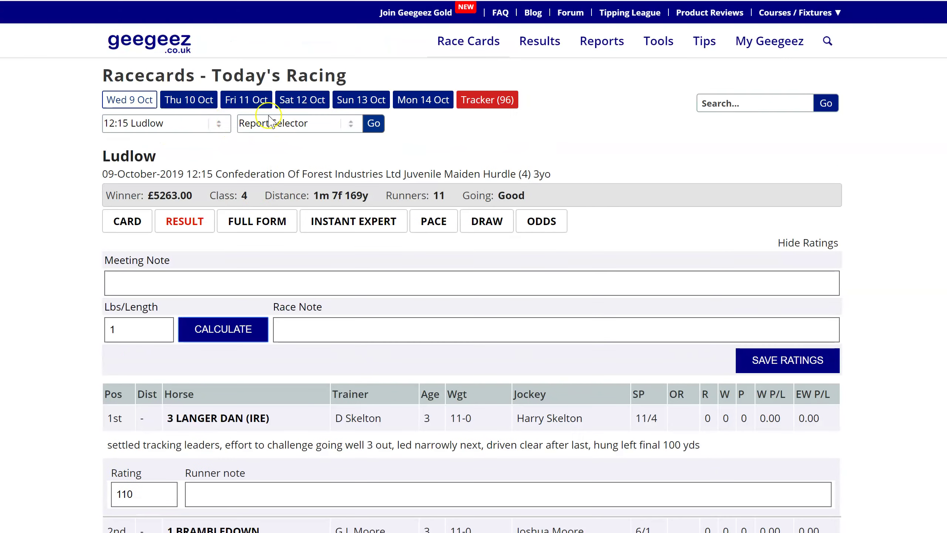
# Go to the recent results and open the full result of the 8 October 20:10 Chelmsford race.
pyautogui.scroll(2, 271, 123)
pyautogui.click(531, 52)
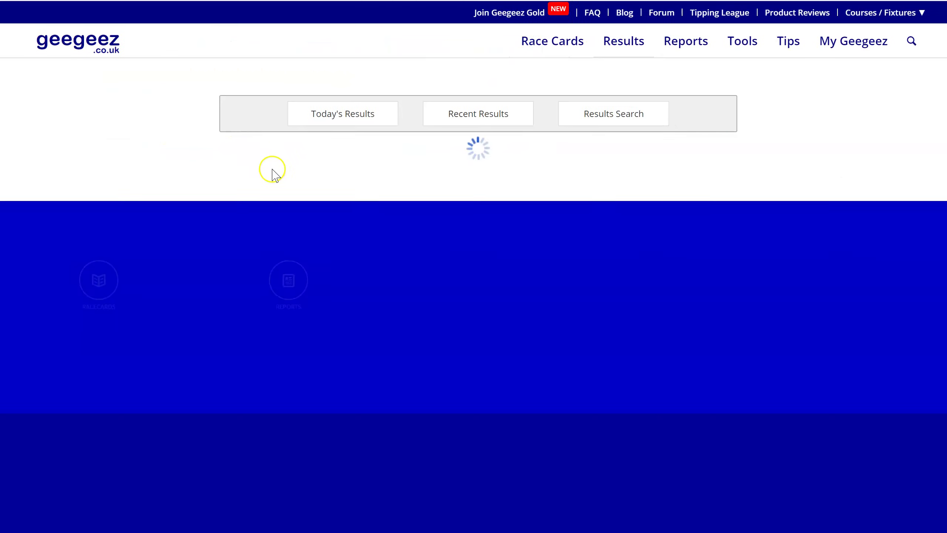
pyautogui.click(461, 114)
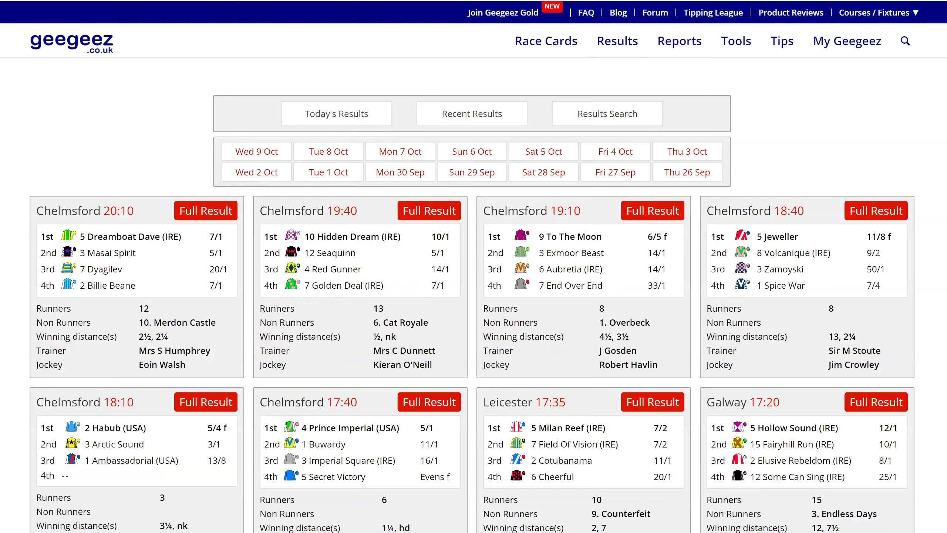
pyautogui.click(207, 216)
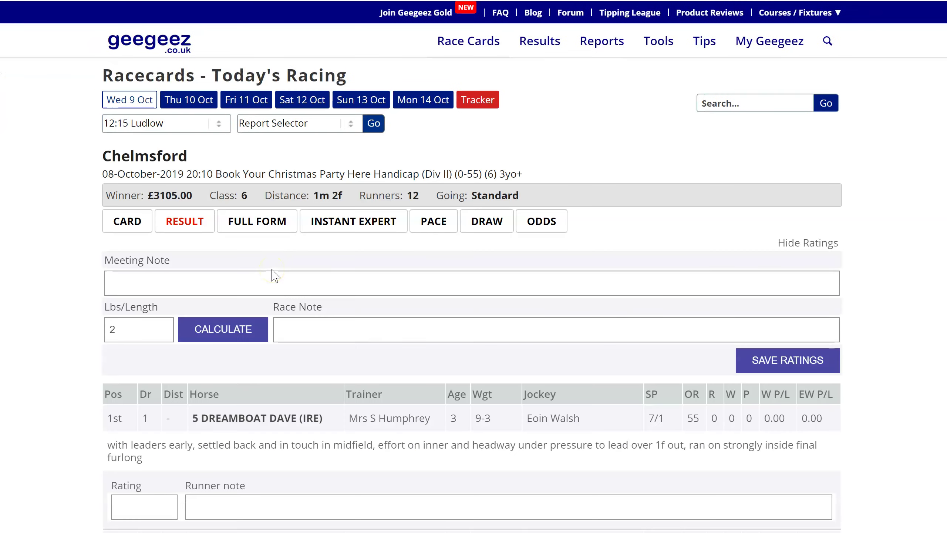
# Rate the Chelmsford winner Dreamboat Dave 60 and calculate the remaining runners' ratings at 2 lbs per length.
pyautogui.scroll(-4, 79, 314)
pyautogui.scroll(-2, 79, 321)
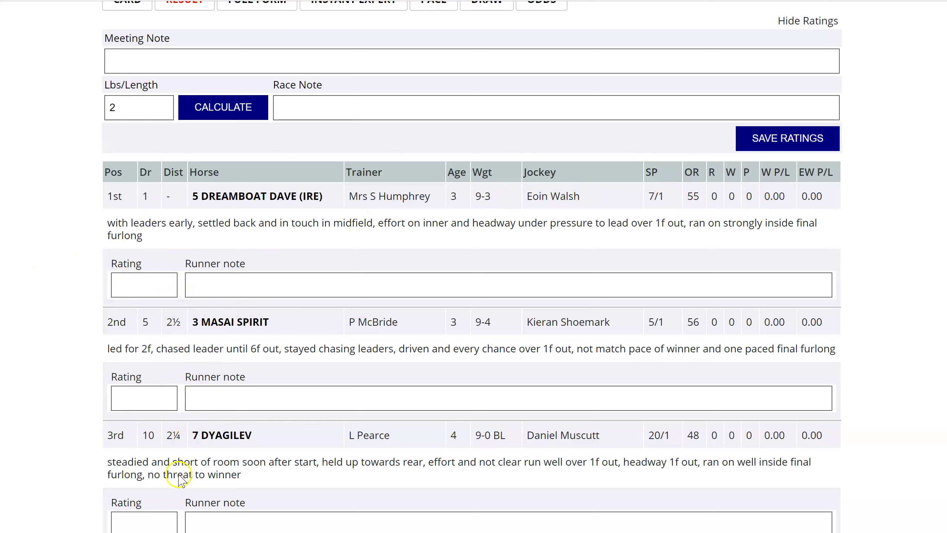
pyautogui.click(133, 285)
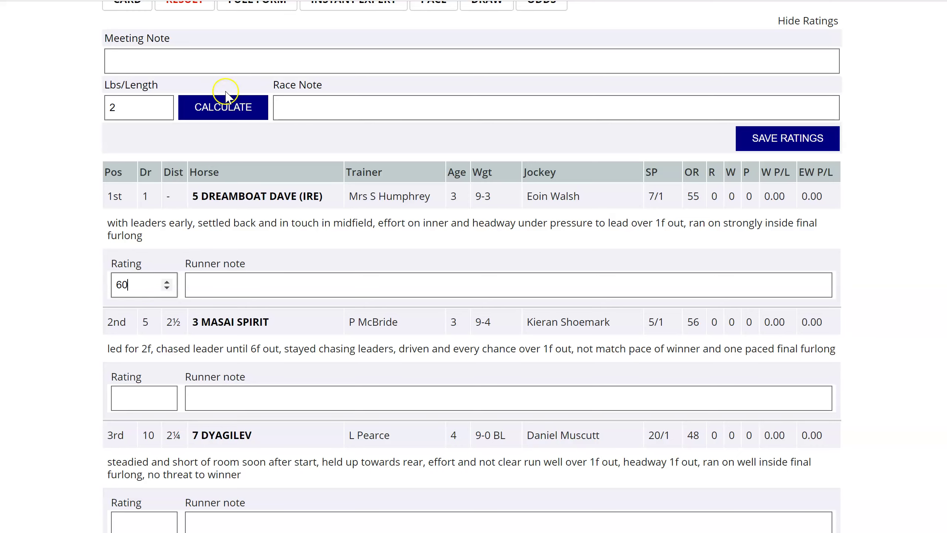
pyautogui.click(223, 112)
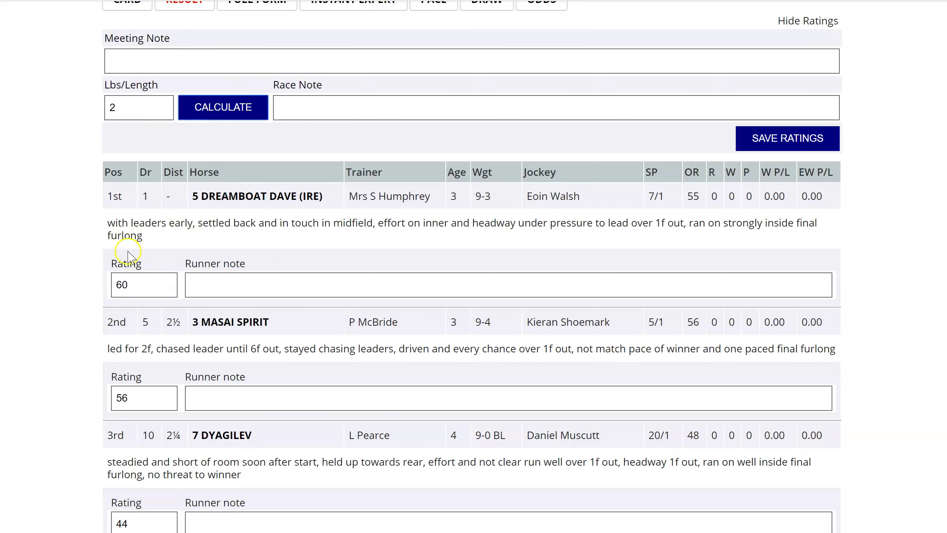
pyautogui.scroll(-10, 127, 237)
pyautogui.scroll(-3, 127, 362)
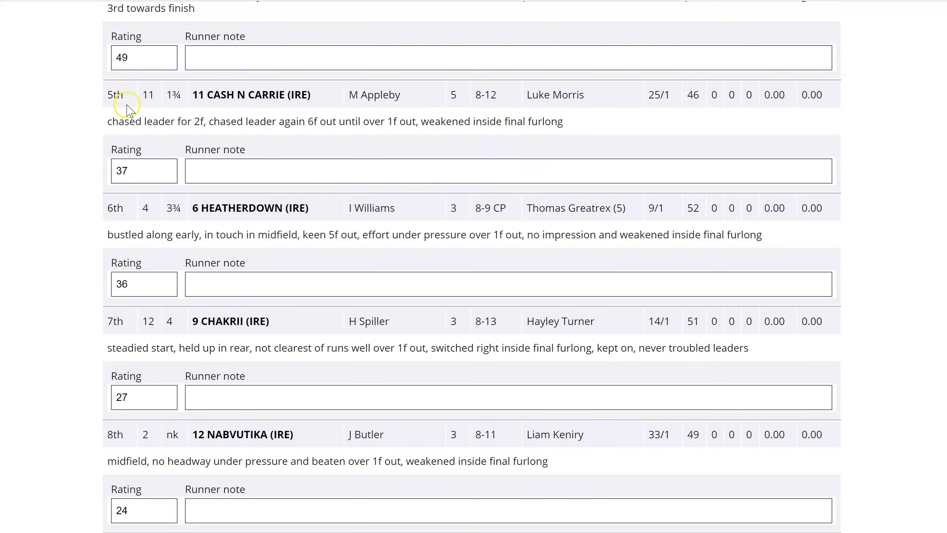
# Save the calculated ratings for the 20:10 Chelmsford race.
pyautogui.scroll(13, 212, 285)
pyautogui.scroll(2, 212, 284)
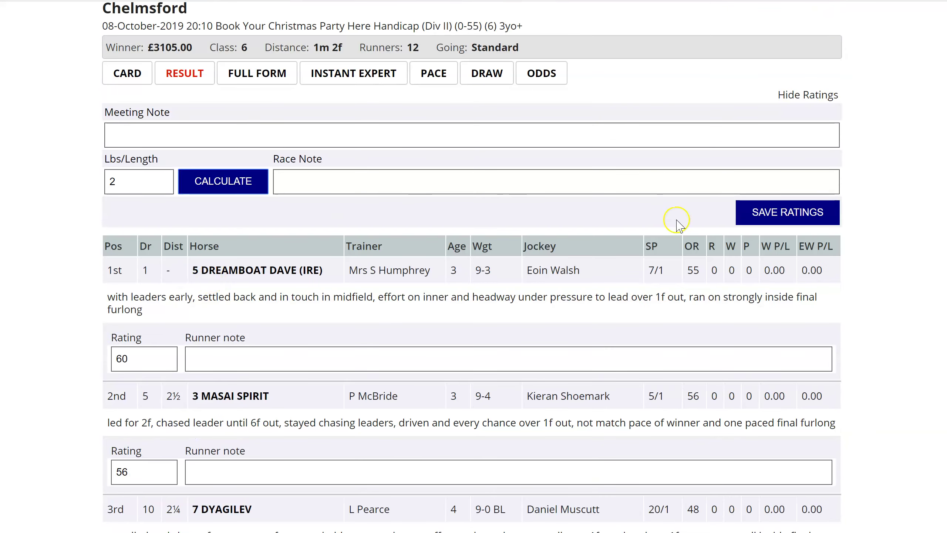
pyautogui.click(788, 218)
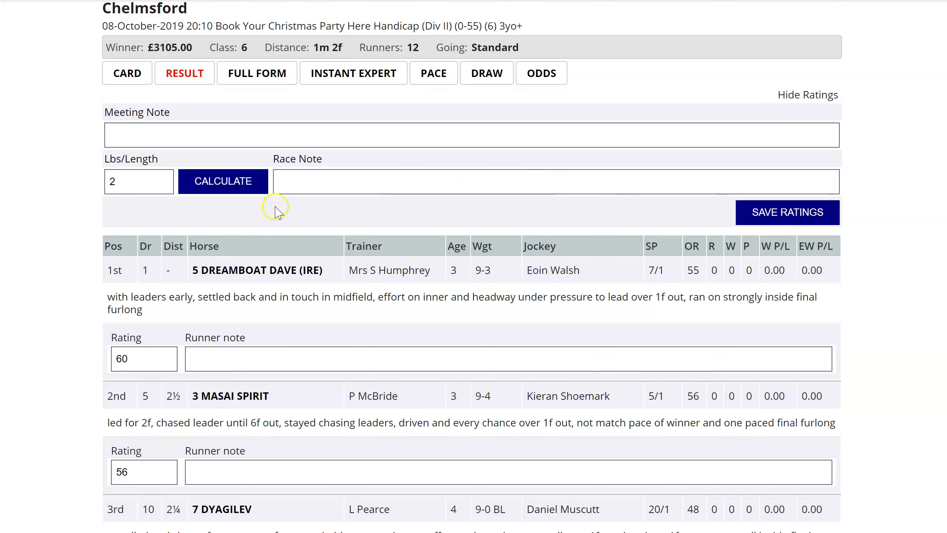
# Open the full form for the Chelmsford race and check the R1 rating in Sunshine Coast's race form.
pyautogui.scroll(2, 275, 207)
pyautogui.click(172, 247)
pyautogui.click(252, 151)
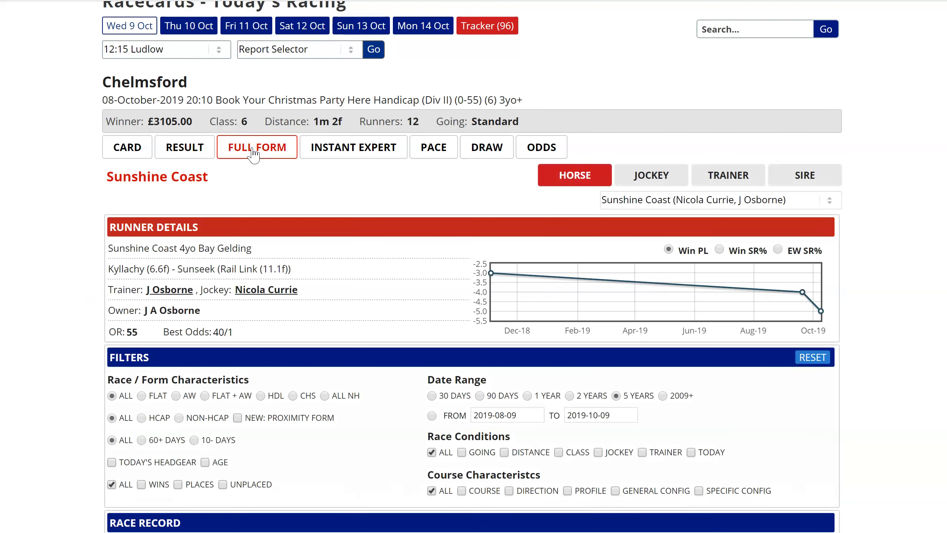
pyautogui.click(608, 210)
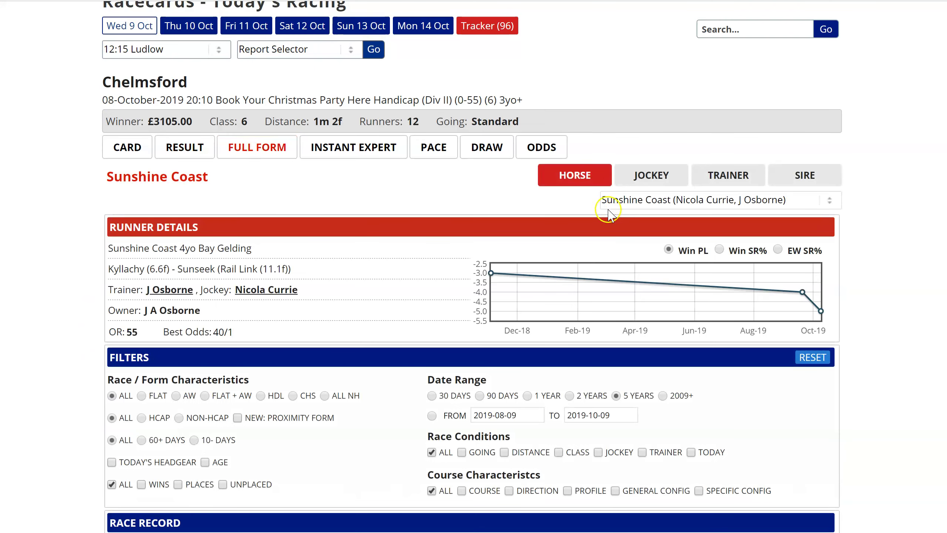
pyautogui.scroll(-5, 376, 198)
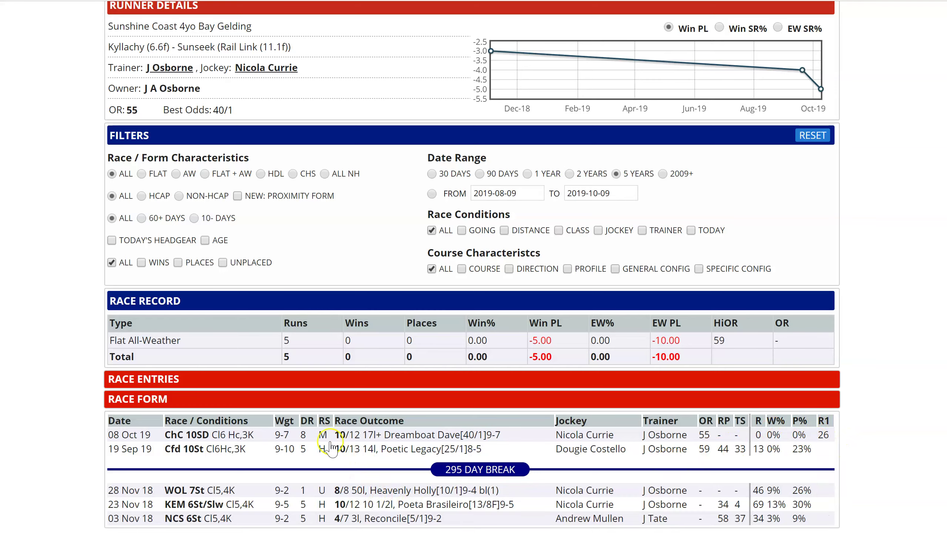
# Return to the Chelmsford result and find Sunshine Coast's rating further down the finishing order.
pyautogui.scroll(5, 175, 355)
pyautogui.click(185, 149)
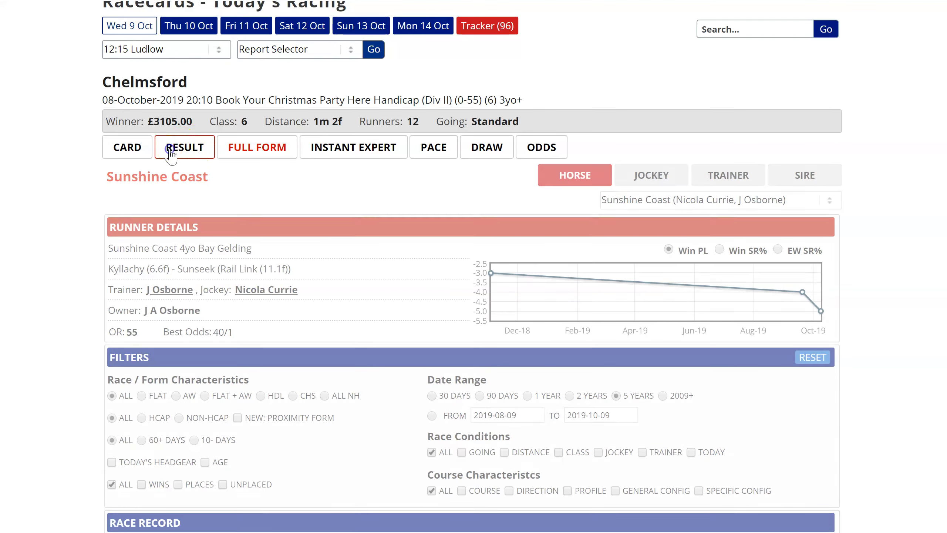
pyautogui.scroll(-20, 189, 183)
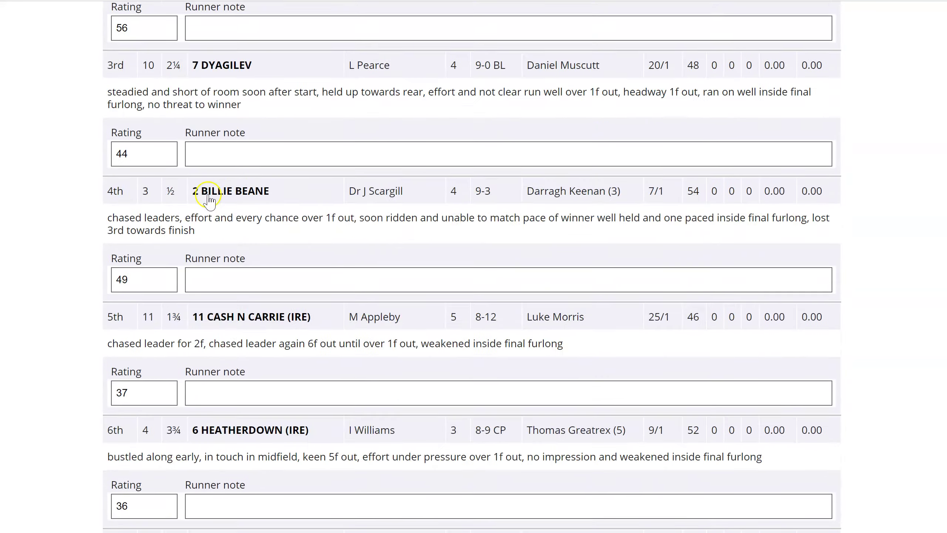
pyautogui.scroll(-7, 231, 220)
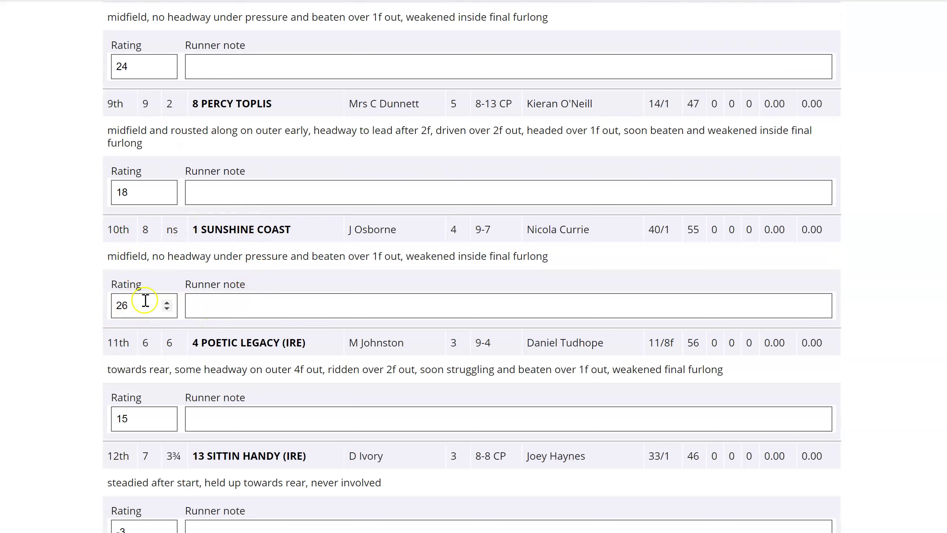
# Open the Chelmsford racecard and expand Sunshine Coast's recent form to view its R1 column.
pyautogui.scroll(20, 203, 320)
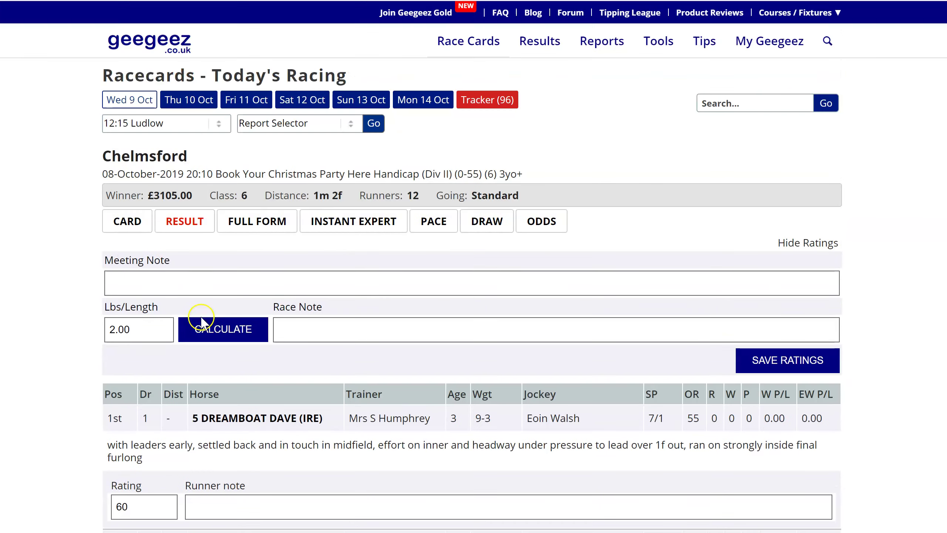
pyautogui.click(127, 219)
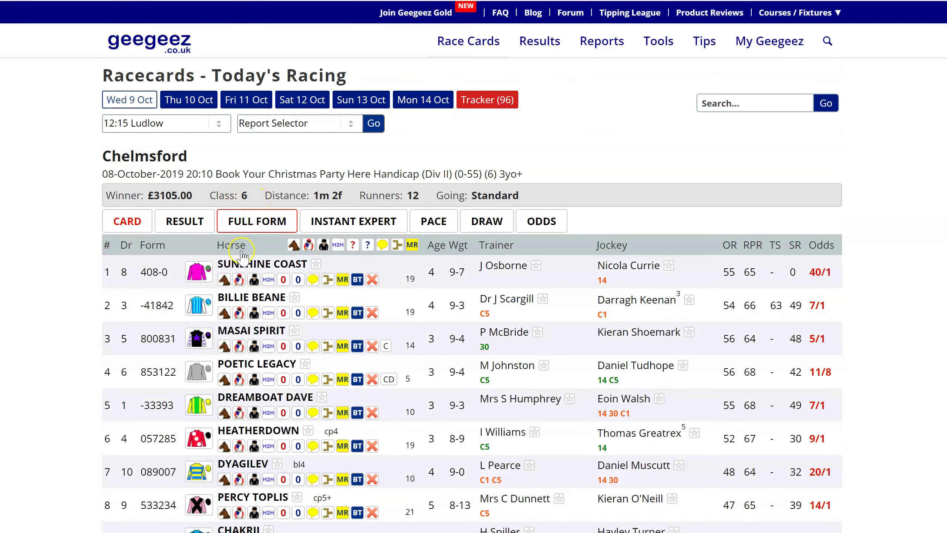
pyautogui.click(225, 278)
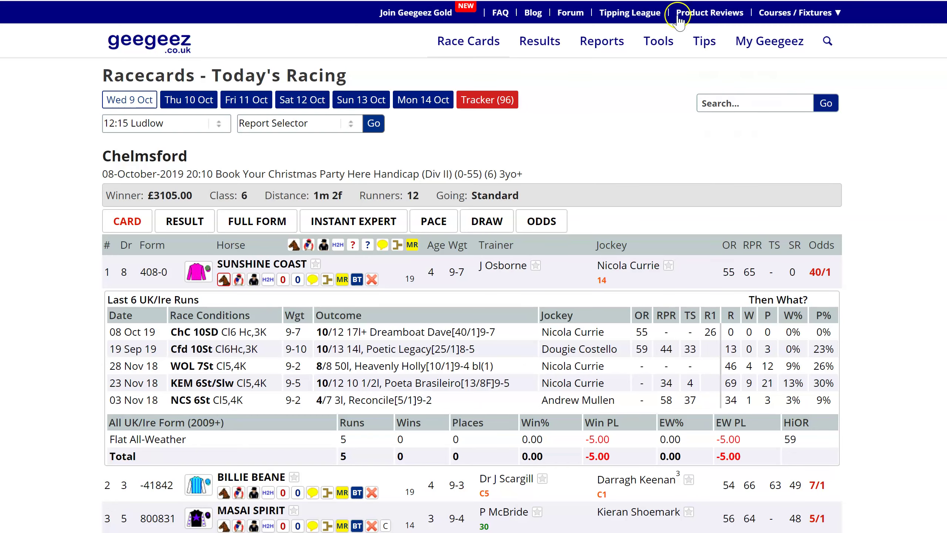
# Open Race Card Options in My Geegeez and examine the hide settings and the OR, RPR, TS and R1 ratings display.
pyautogui.click(765, 54)
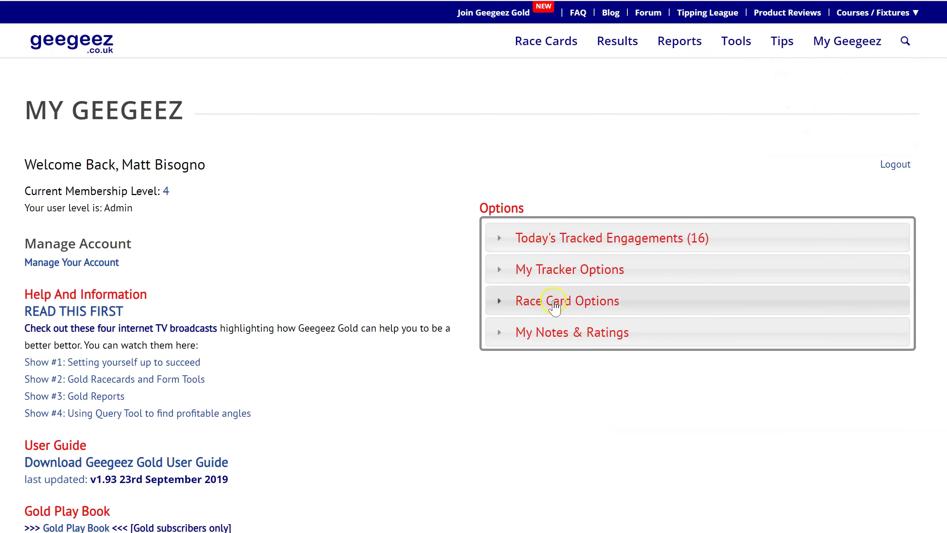
pyautogui.click(551, 305)
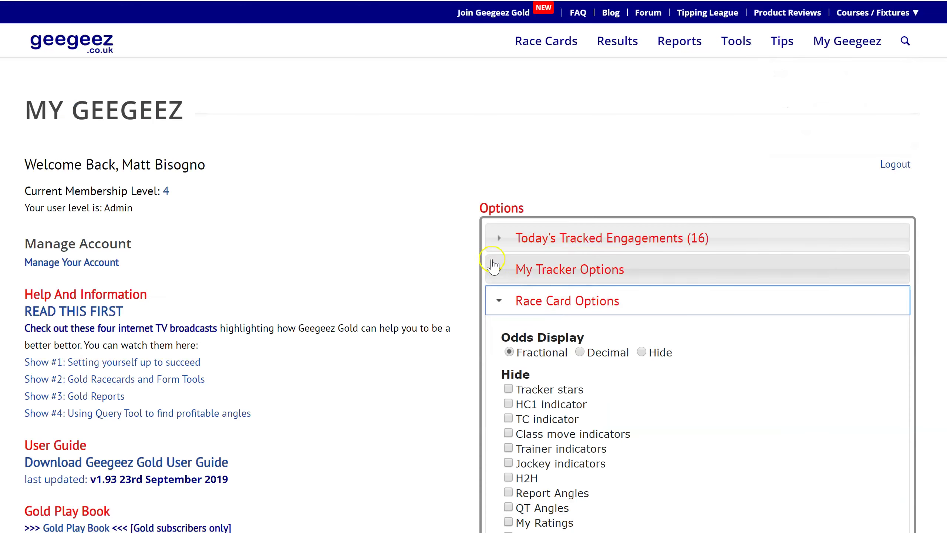
pyautogui.scroll(-2, 524, 267)
pyautogui.scroll(-4, 520, 258)
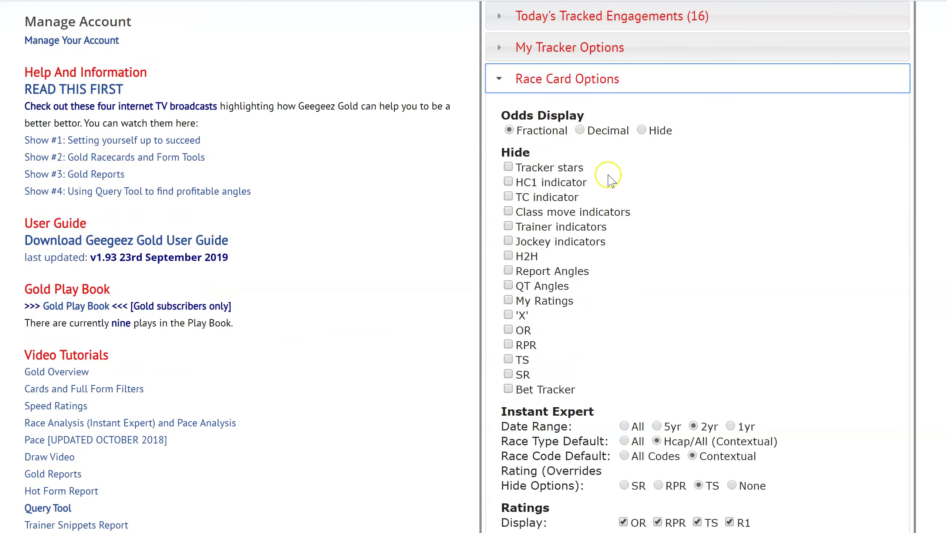
pyautogui.scroll(-2, 610, 182)
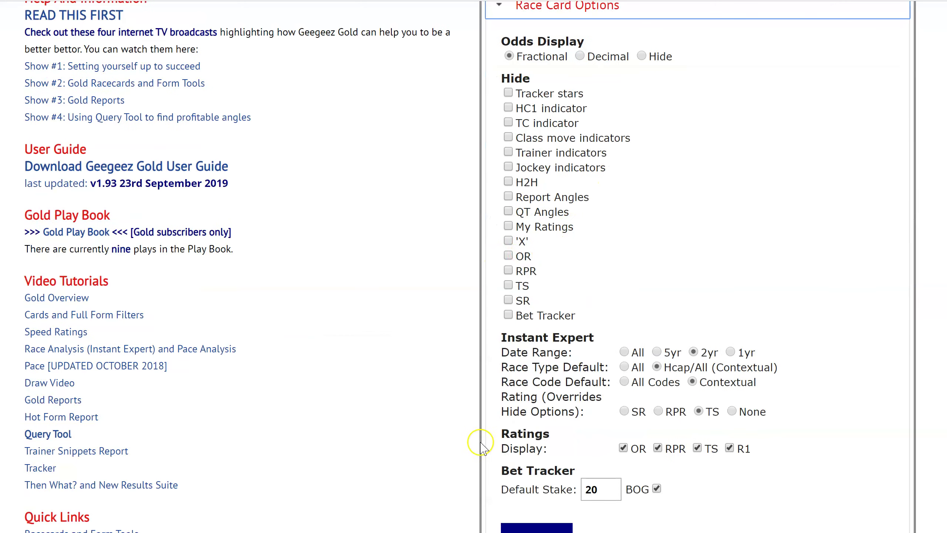
pyautogui.click(636, 455)
pyautogui.scroll(-2, 722, 432)
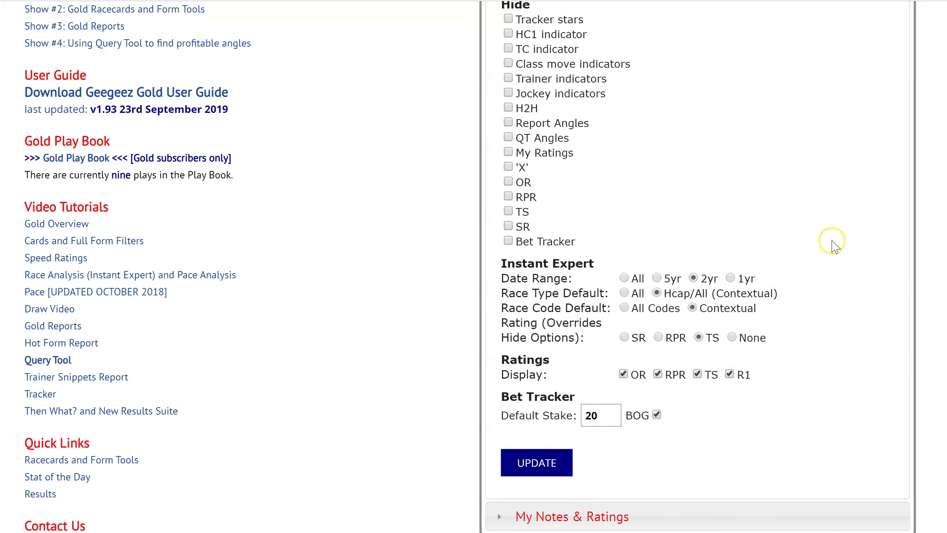
# Go back to the 8 October results and reopen the full result of the 20:10 Chelmsford race.
pyautogui.scroll(4, 831, 240)
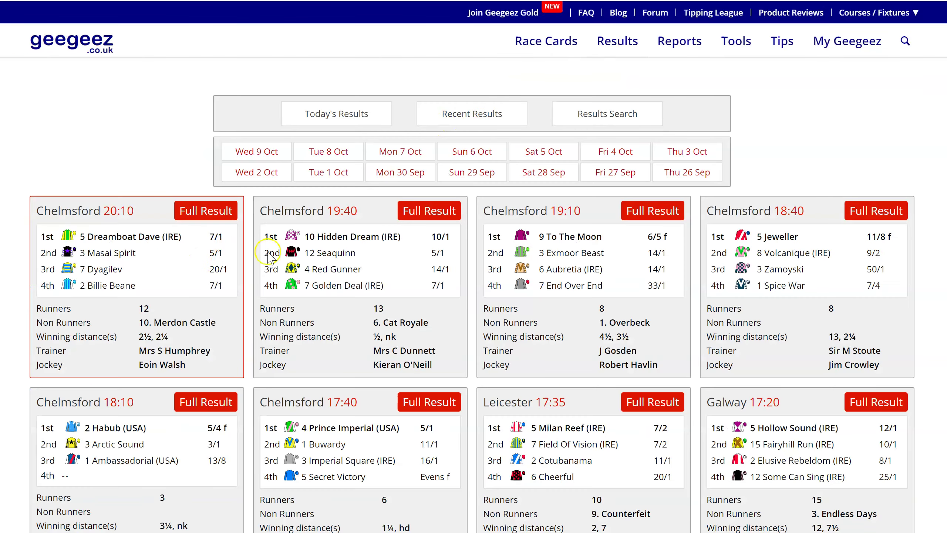
pyautogui.click(204, 213)
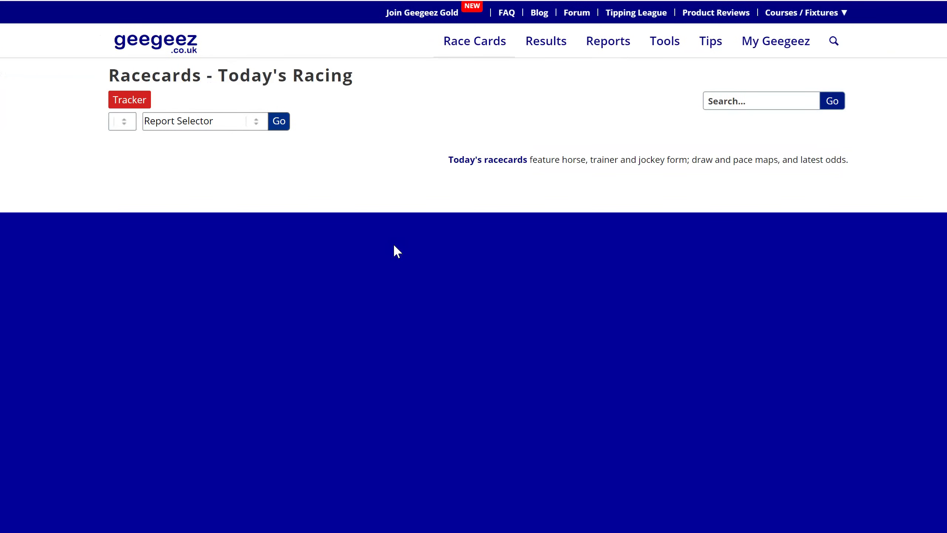
pyautogui.click(399, 246)
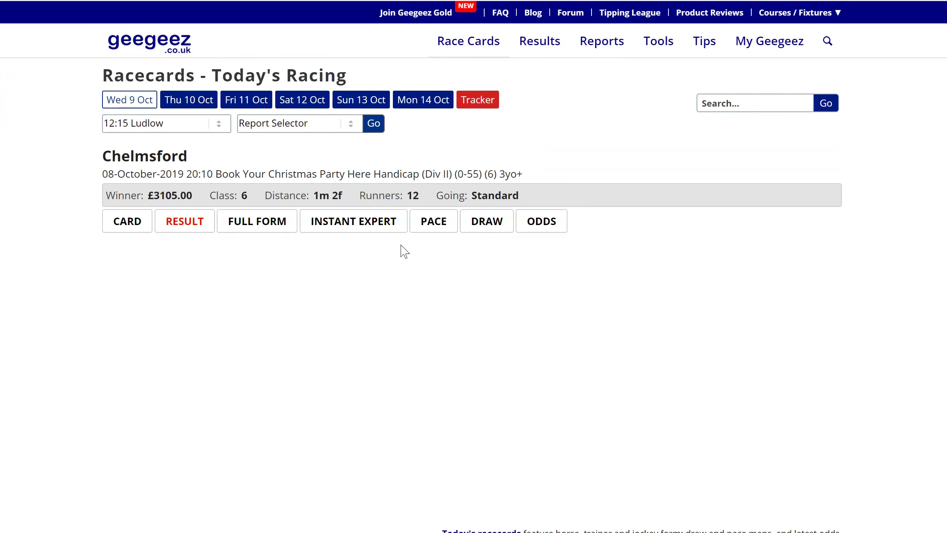
# Open the full form for Dreamboat Dave in the Chelmsford race and view the R1 column in the race form.
pyautogui.click(400, 246)
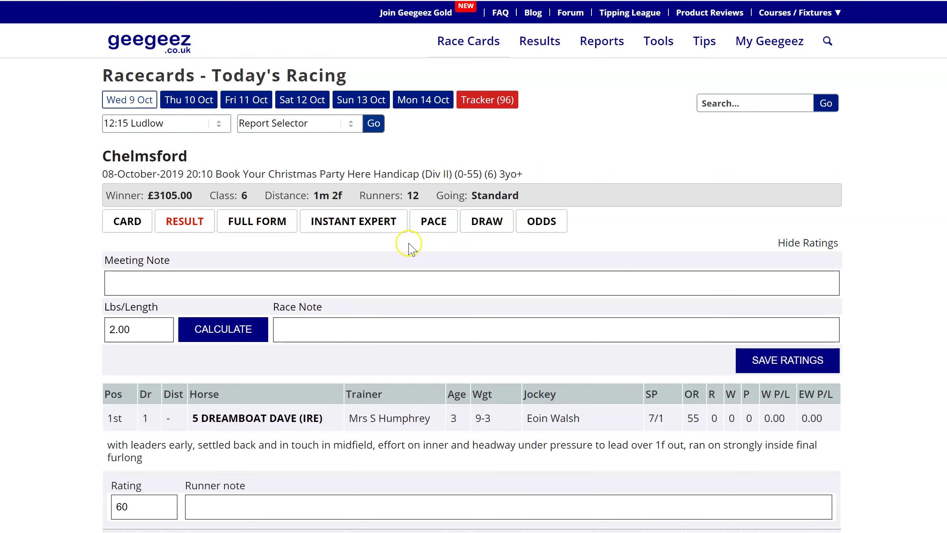
pyautogui.scroll(-6, 400, 246)
pyautogui.scroll(6, 121, 196)
pyautogui.click(247, 220)
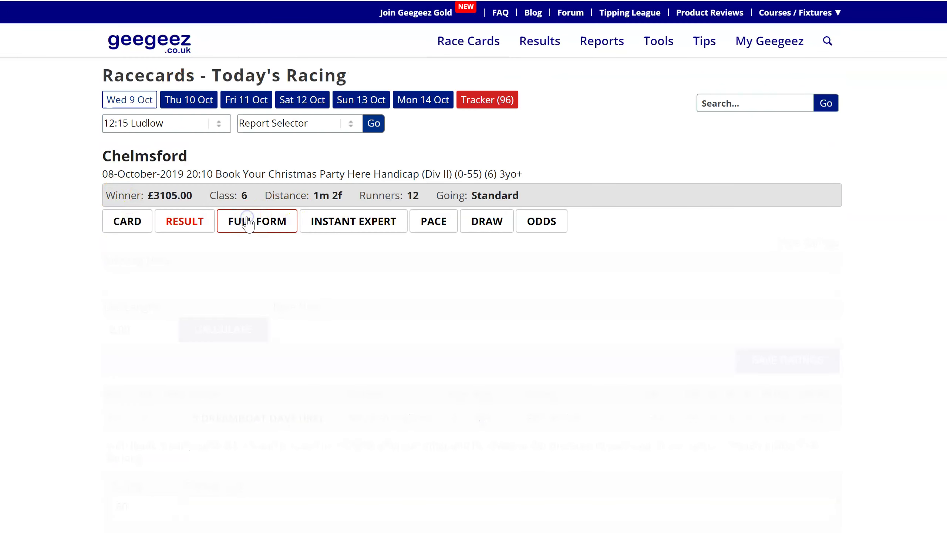
pyautogui.click(653, 275)
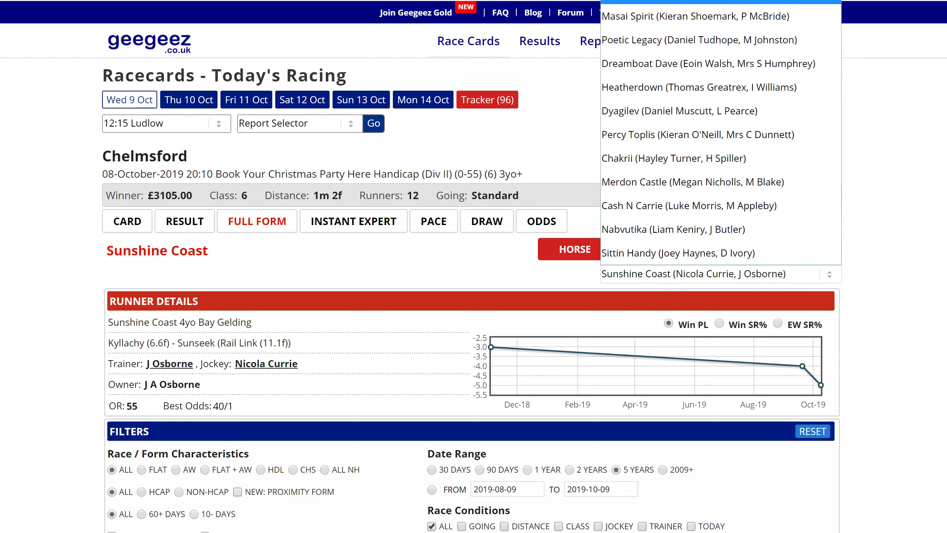
pyautogui.click(671, 64)
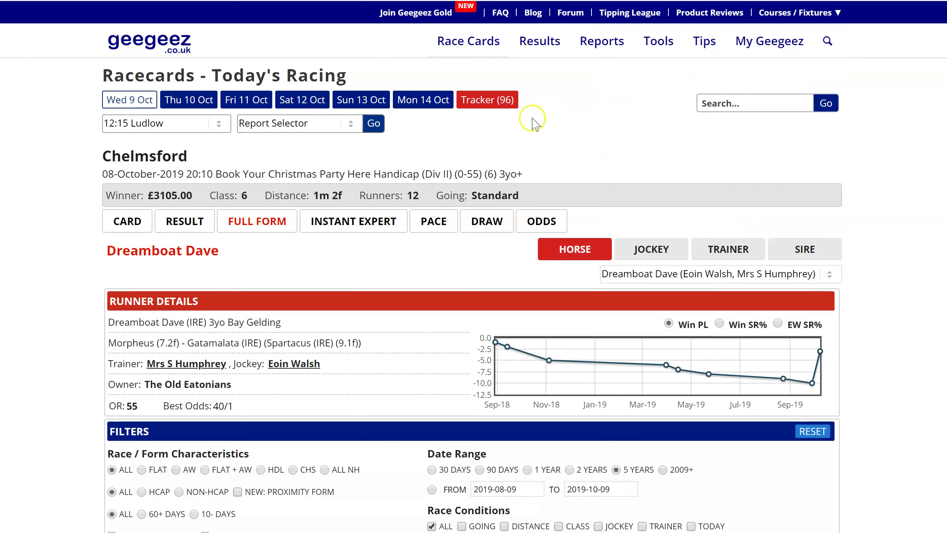
pyautogui.scroll(-8, 482, 238)
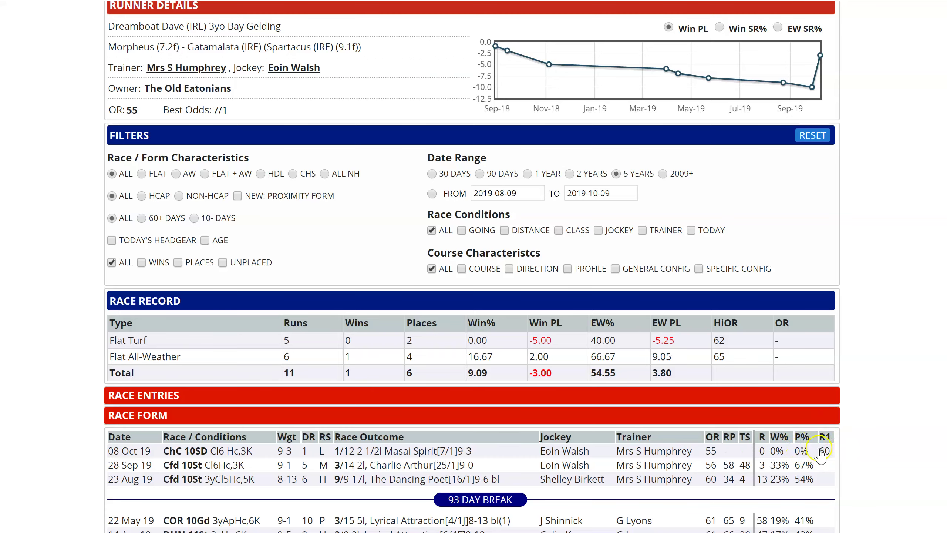
pyautogui.scroll(-4, 689, 404)
pyautogui.scroll(7, 693, 403)
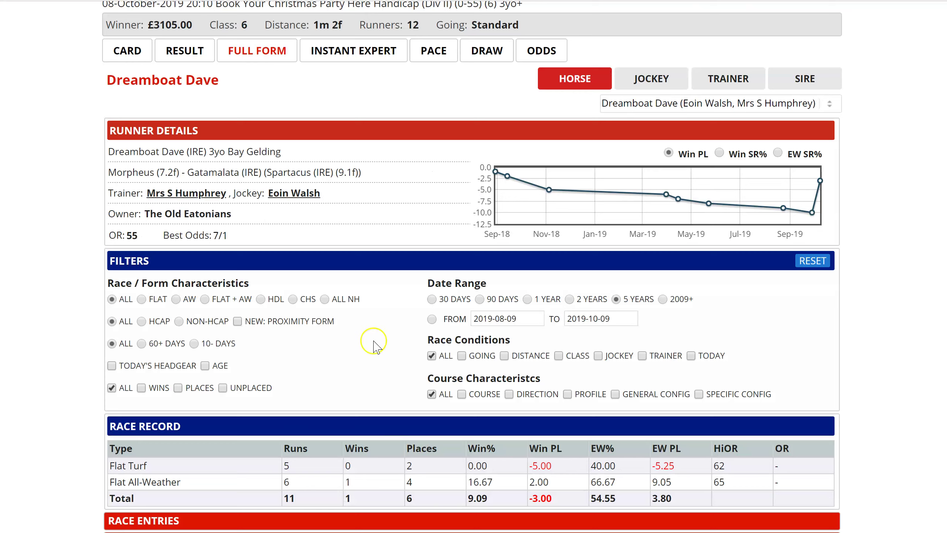
# Open the Chelmsford racecard and expand the note, My Rating and My Odds fields for all runners.
pyautogui.click(127, 50)
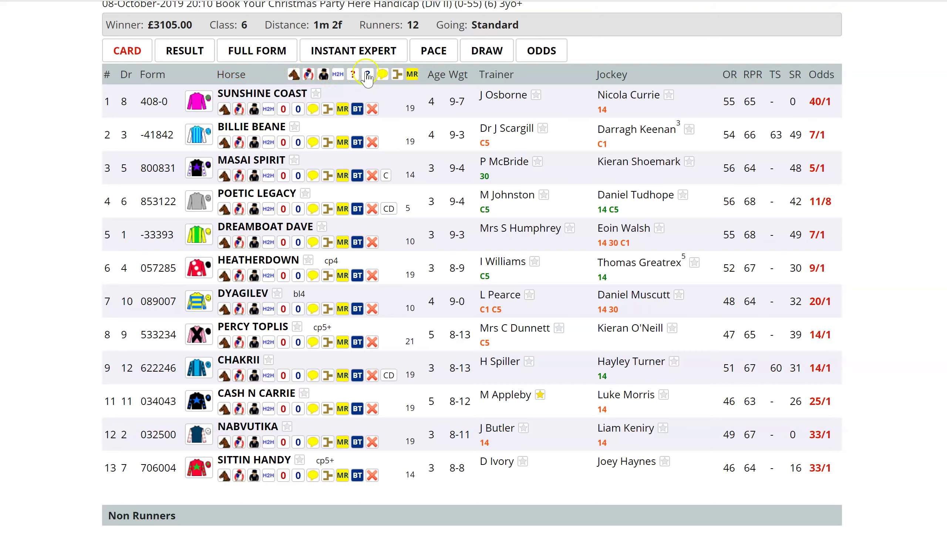
pyautogui.click(412, 75)
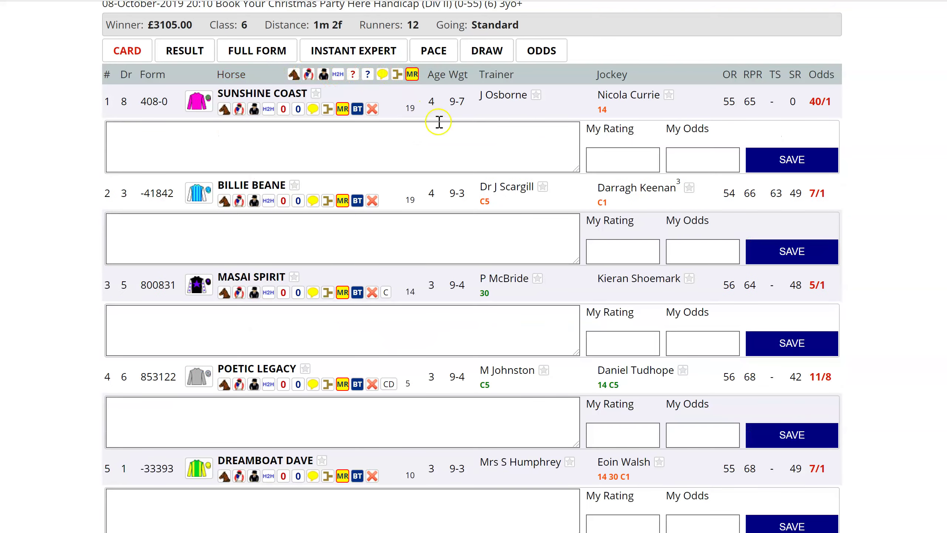
pyautogui.scroll(-15, 659, 183)
pyautogui.scroll(15, 658, 183)
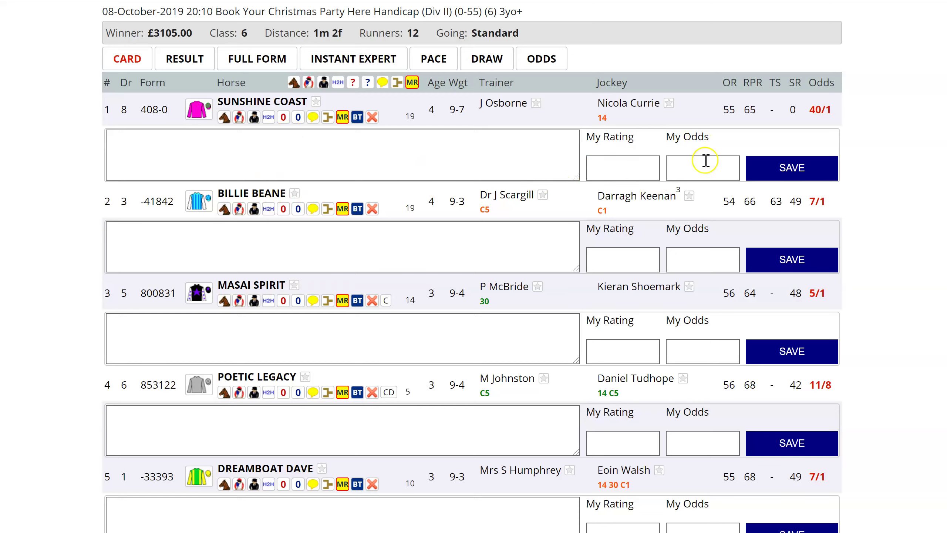
# Set My Odds for Sunshine Coast to 4/1 and save the entry.
pyautogui.click(606, 178)
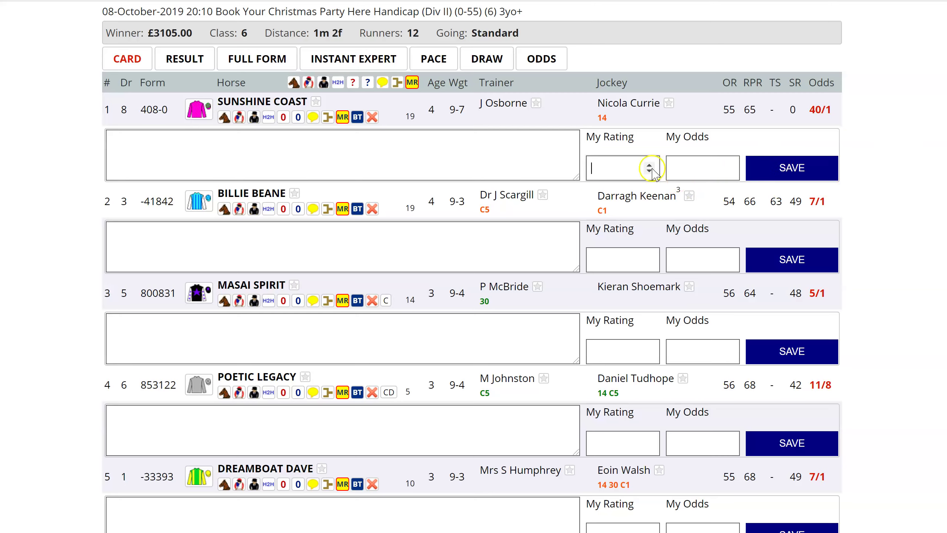
pyautogui.click(688, 164)
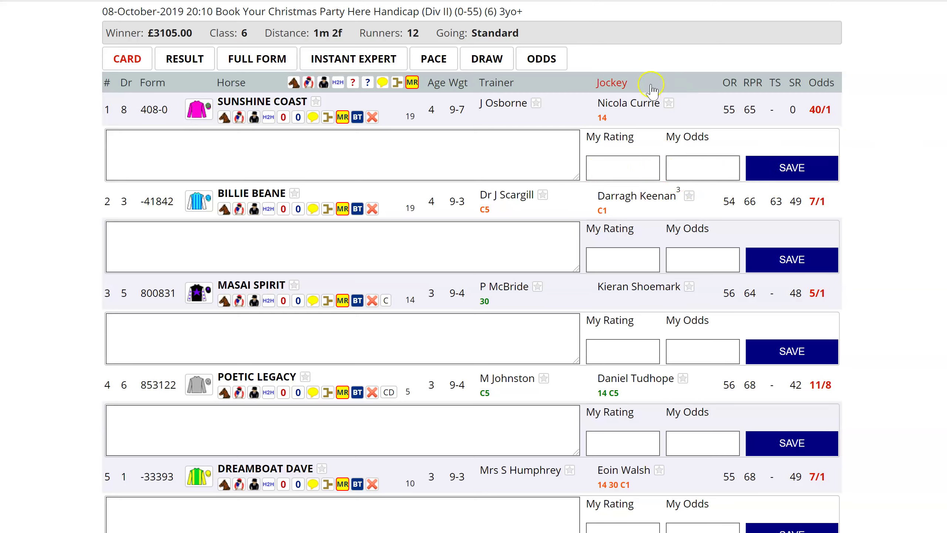
pyautogui.write('4/1')
pyautogui.click(787, 168)
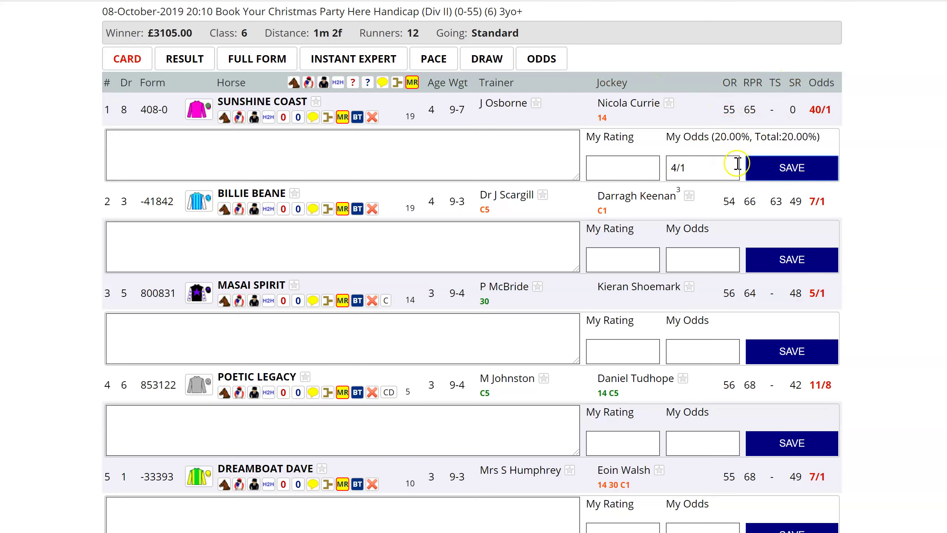
# Enter and save My Odds of 4/1 for Billie Beane, Masai Spirit and Poetic Legacy.
pyautogui.click(690, 253)
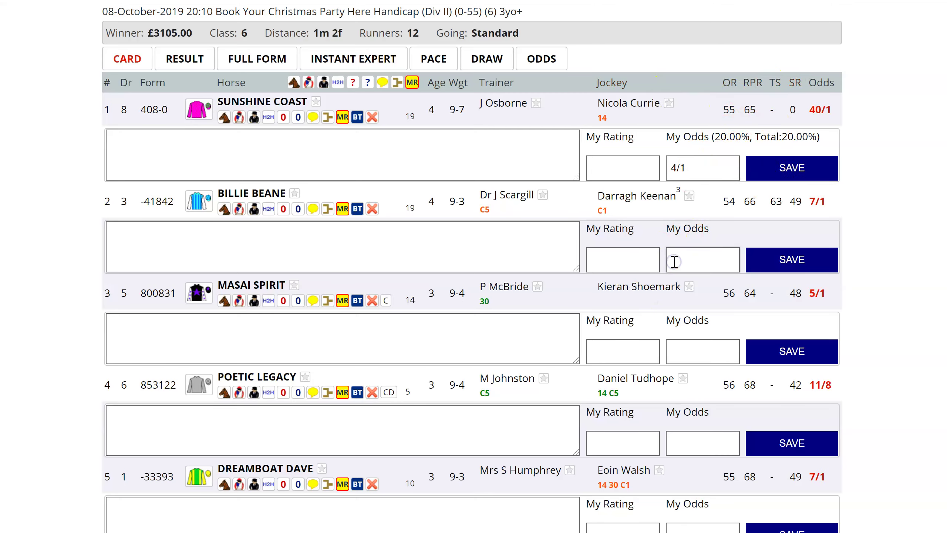
pyautogui.write('4/1')
pyautogui.click(757, 259)
pyautogui.click(688, 350)
pyautogui.write('4/1')
pyautogui.click(693, 443)
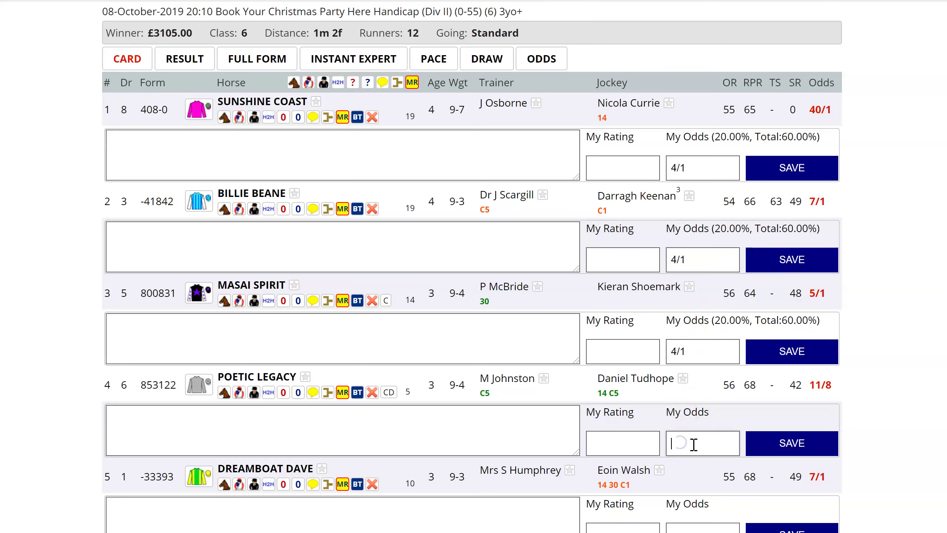
pyautogui.write('4/1')
pyautogui.click(774, 450)
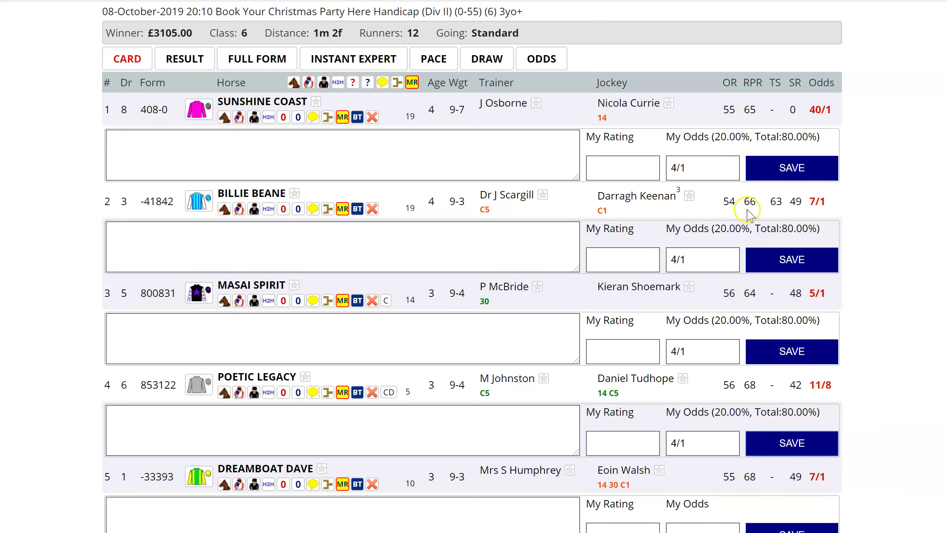
# Switch to the 14:15 Ludlow racecard and view its runners and summary.
pyautogui.scroll(-2, 723, 183)
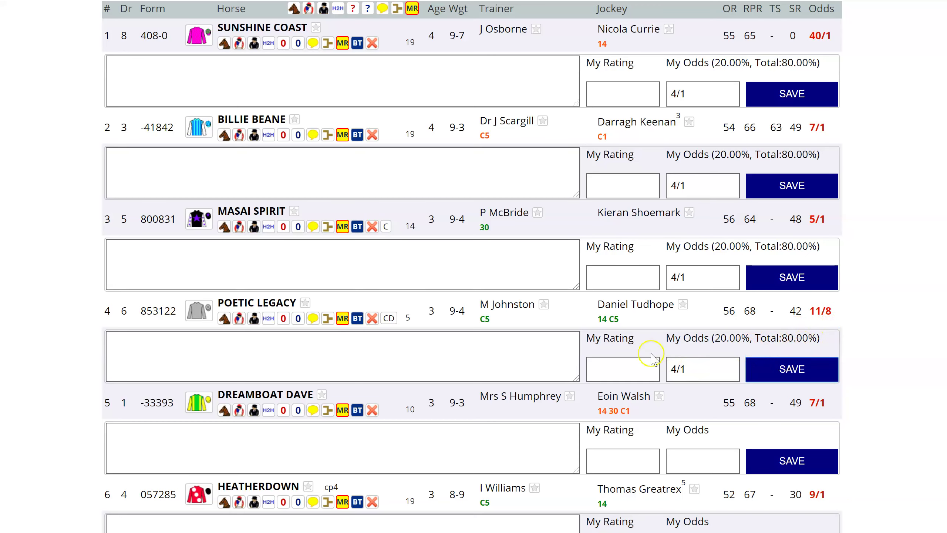
pyautogui.scroll(6, 664, 348)
pyautogui.scroll(-2, 657, 347)
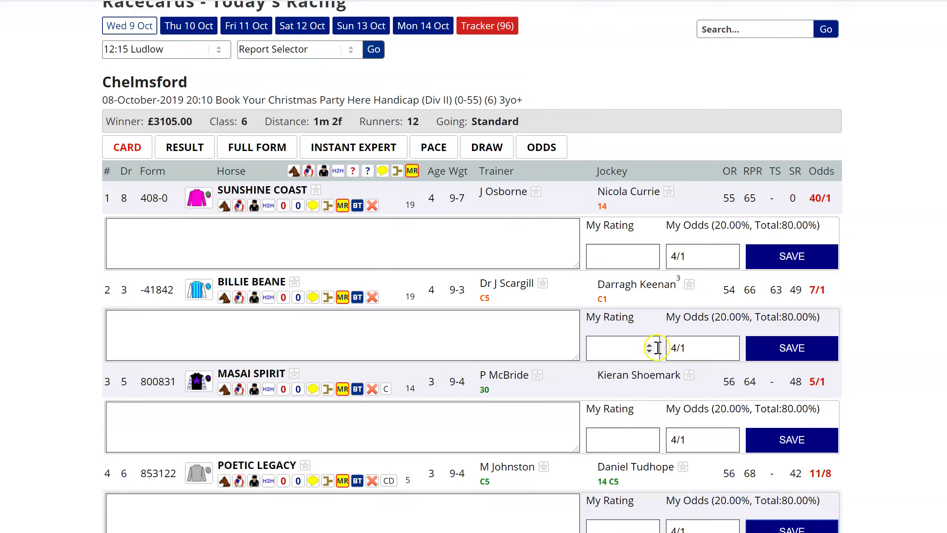
pyautogui.scroll(2, 658, 347)
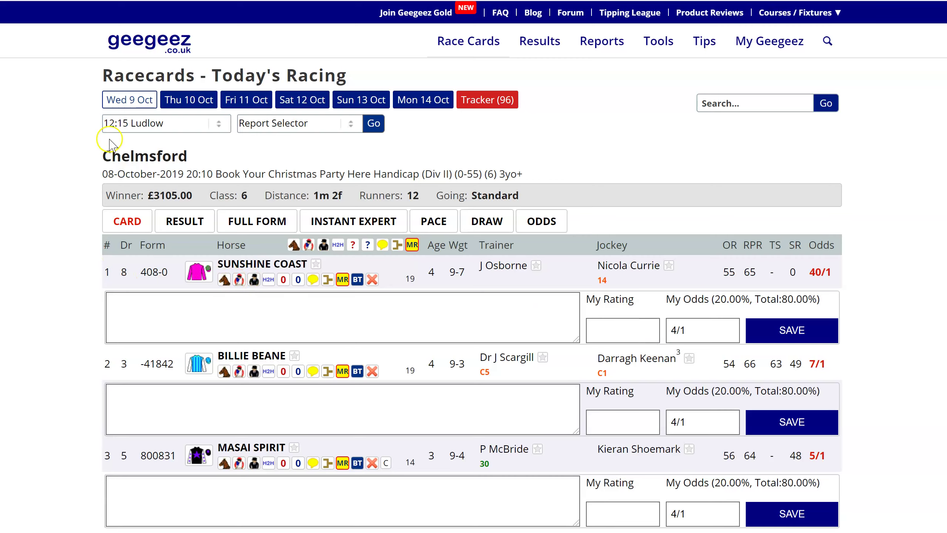
pyautogui.click(156, 123)
pyautogui.click(123, 256)
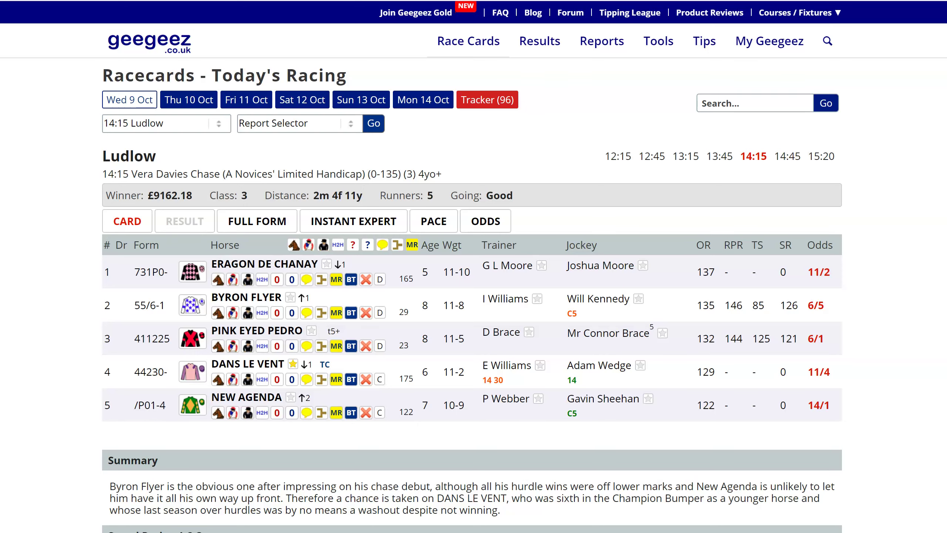
pyautogui.scroll(-2, 473, 267)
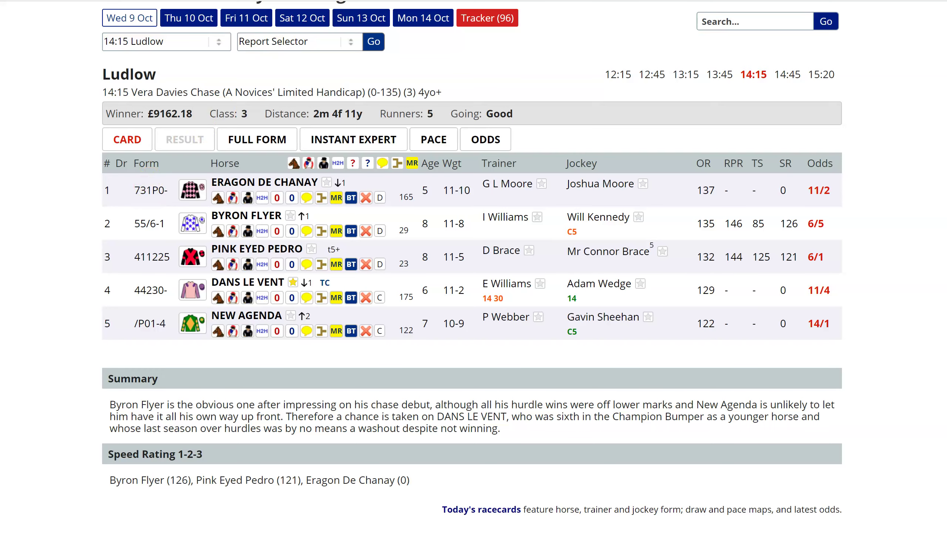
# Return to the Chelmsford racecard, expand all runners' My Ratings fields to check the saved odds, and collapse them.
pyautogui.click(321, 1)
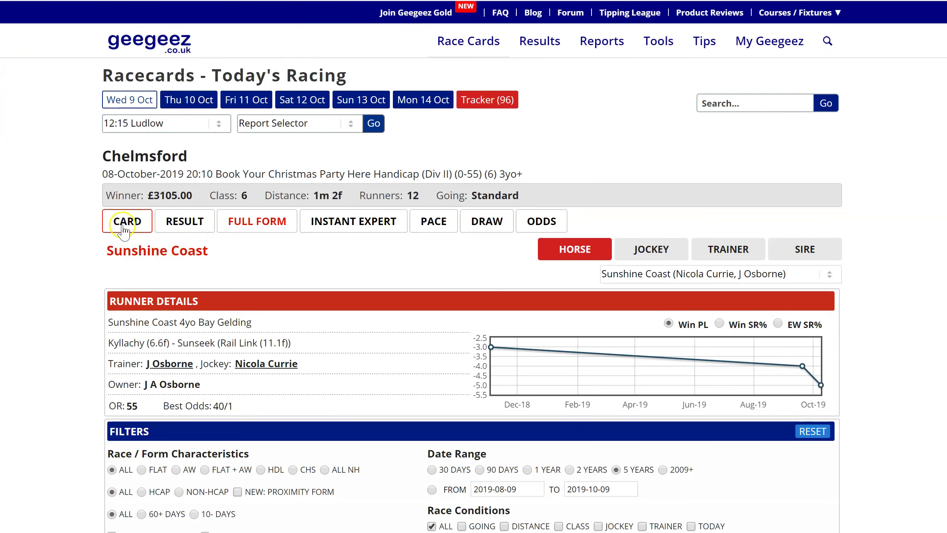
pyautogui.click(127, 223)
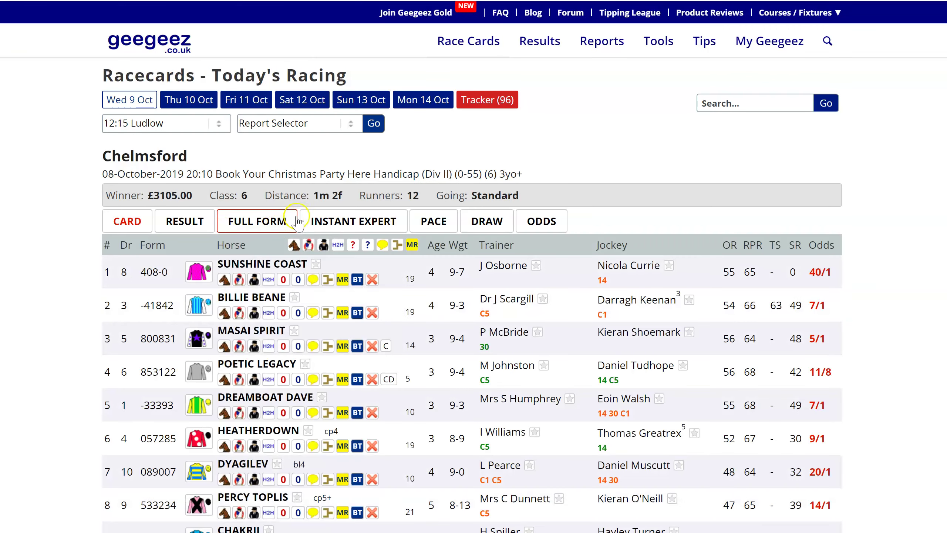
pyautogui.scroll(-2, 335, 209)
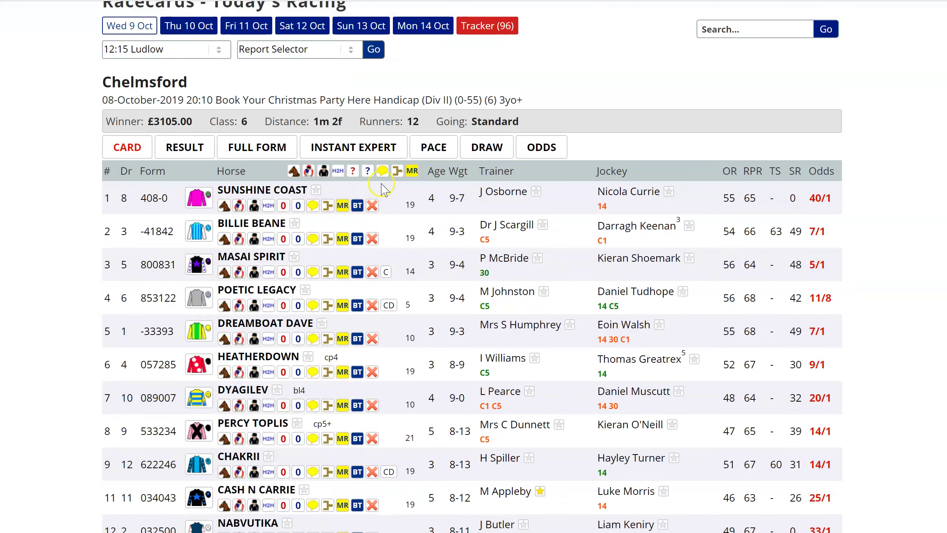
pyautogui.click(412, 171)
pyautogui.scroll(-4, 729, 247)
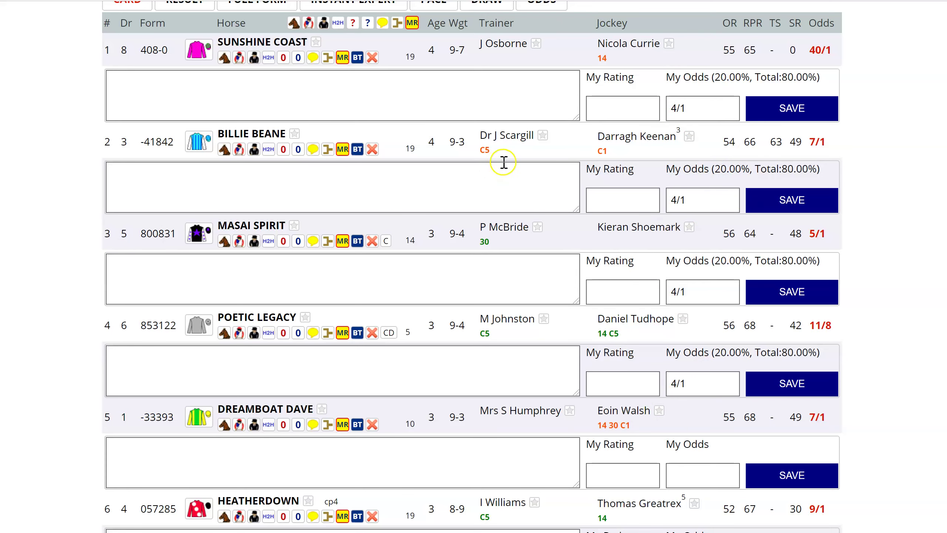
pyautogui.scroll(2, 503, 162)
pyautogui.click(412, 98)
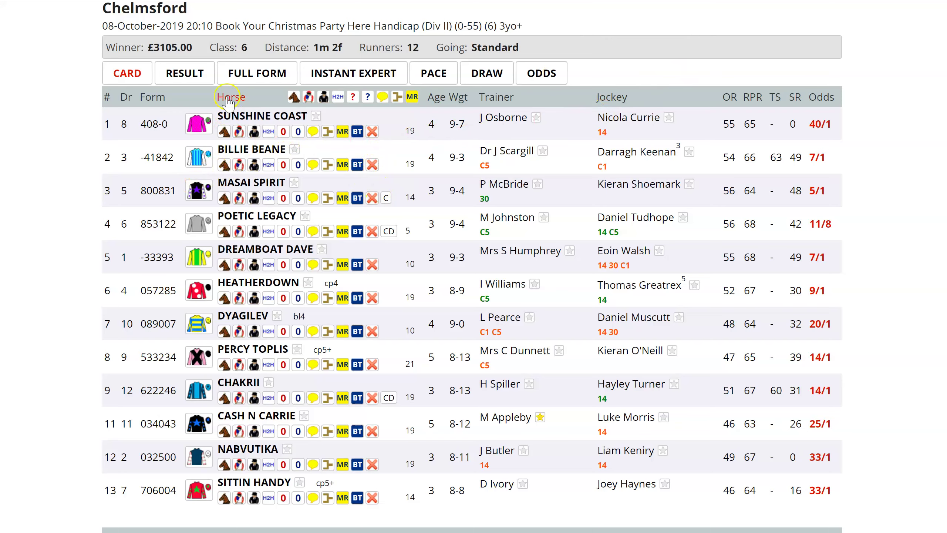
# Open the Chelmsford result and view the saved ratings and the meeting, race and runner note fields.
pyautogui.click(183, 74)
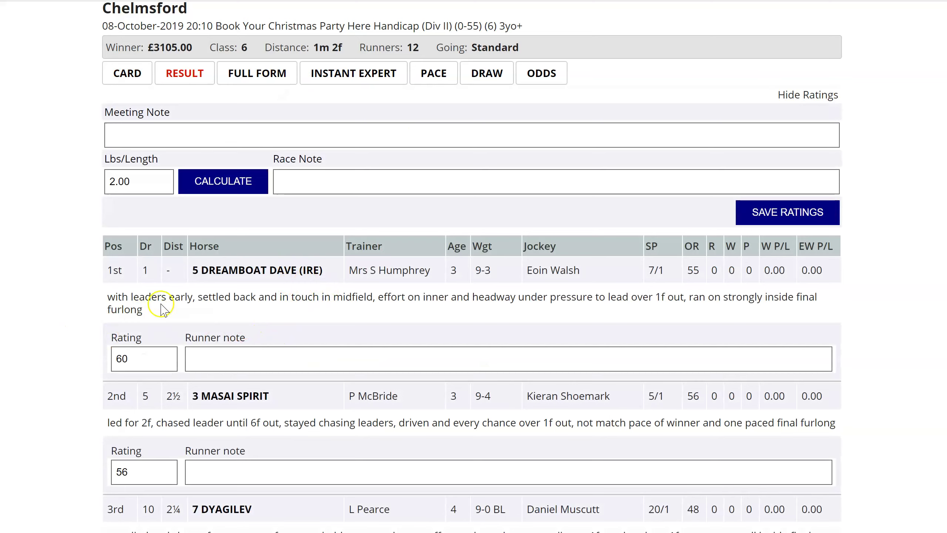
pyautogui.scroll(-2, 206, 276)
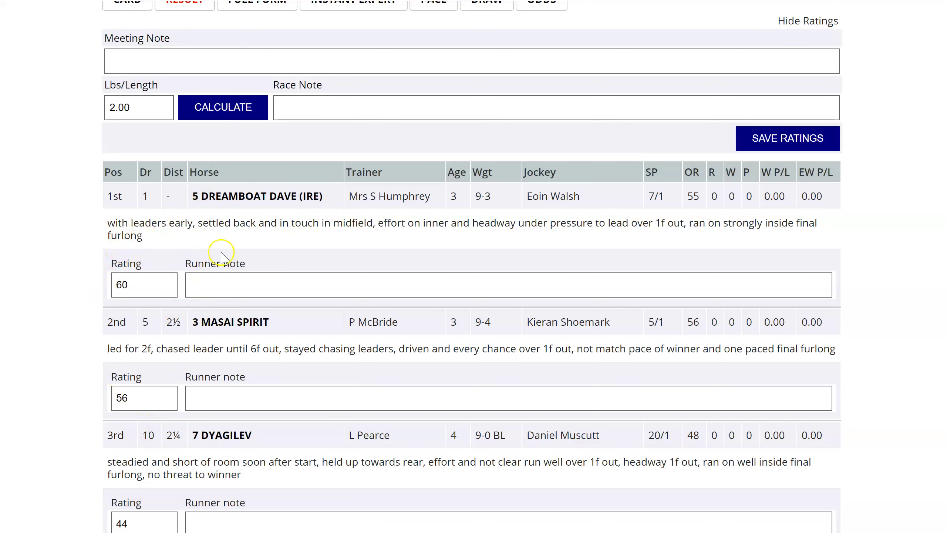
pyautogui.scroll(5, 156, 324)
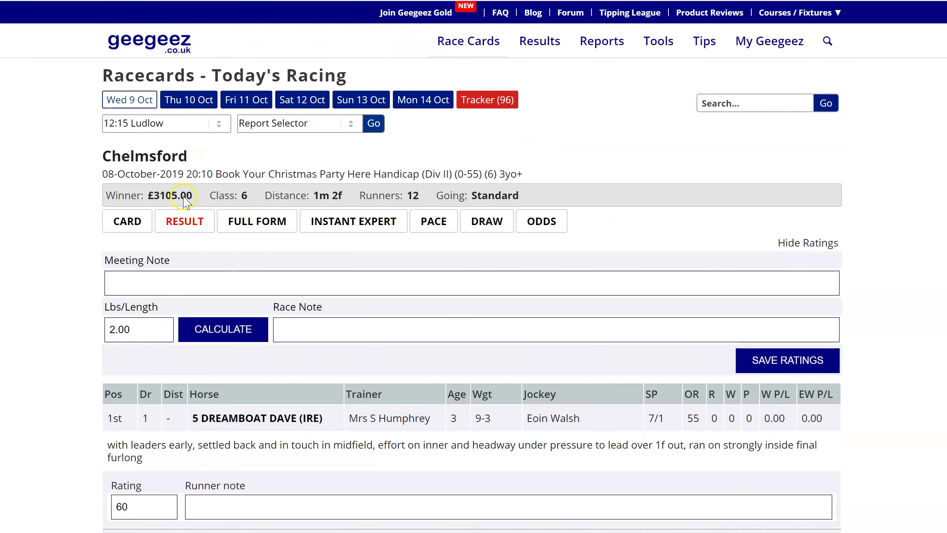
# Go back to the Chelmsford racecard and expand every runner's My Ratings section to show the pre-race note boxes.
pyautogui.click(127, 221)
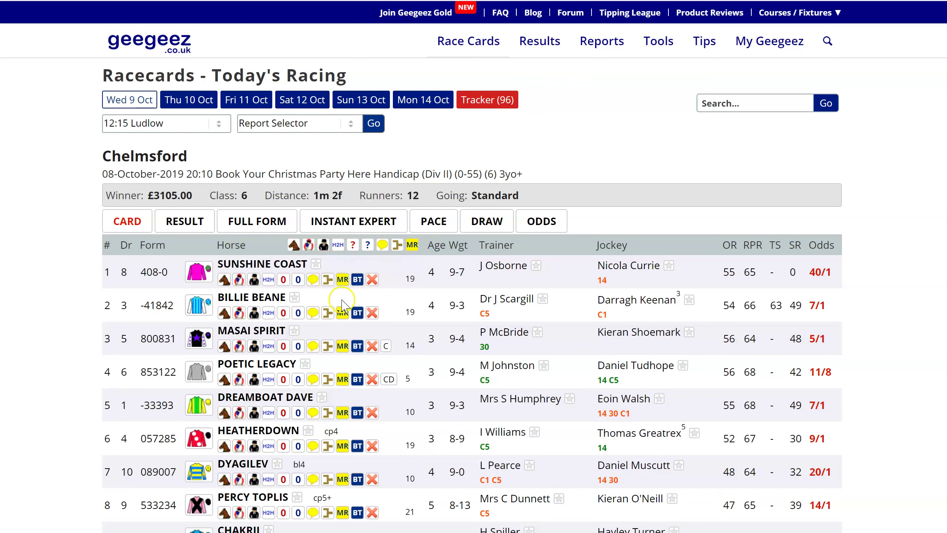
pyautogui.click(411, 247)
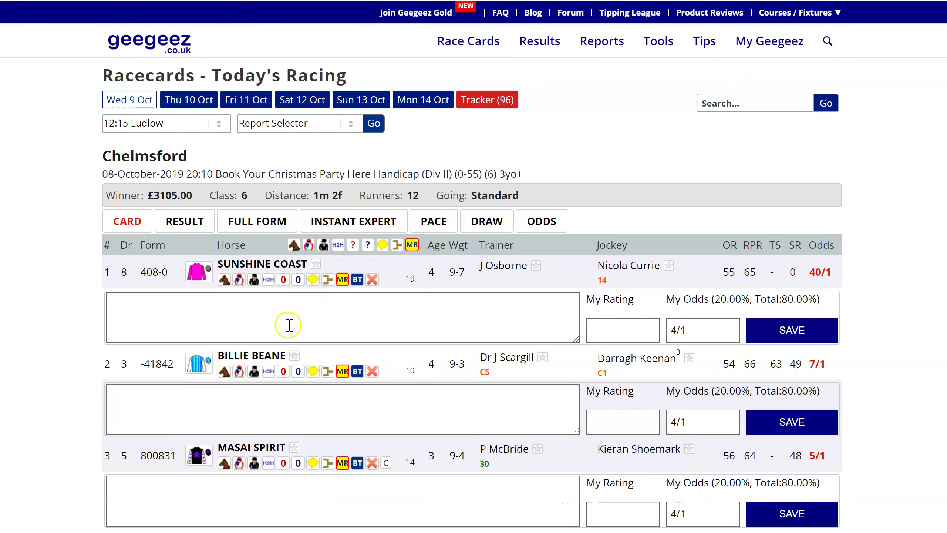
pyautogui.scroll(-4, 140, 311)
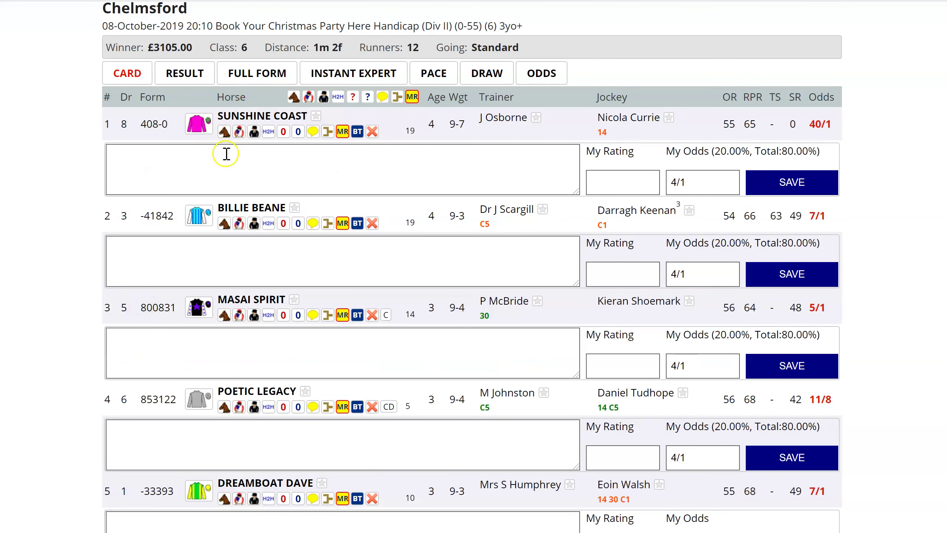
pyautogui.click(280, 169)
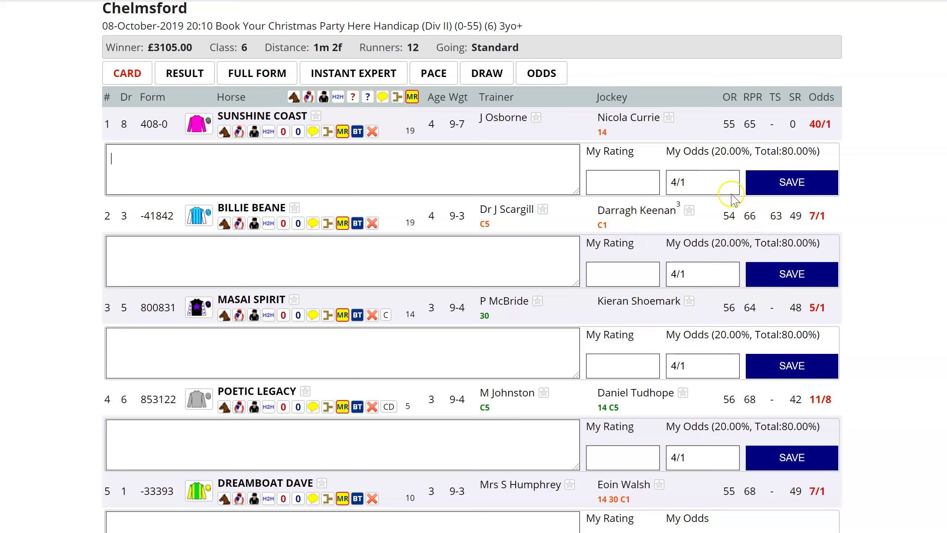
# Compare the rating and note fields in the Chelmsford result with those on the racecard.
pyautogui.click(182, 82)
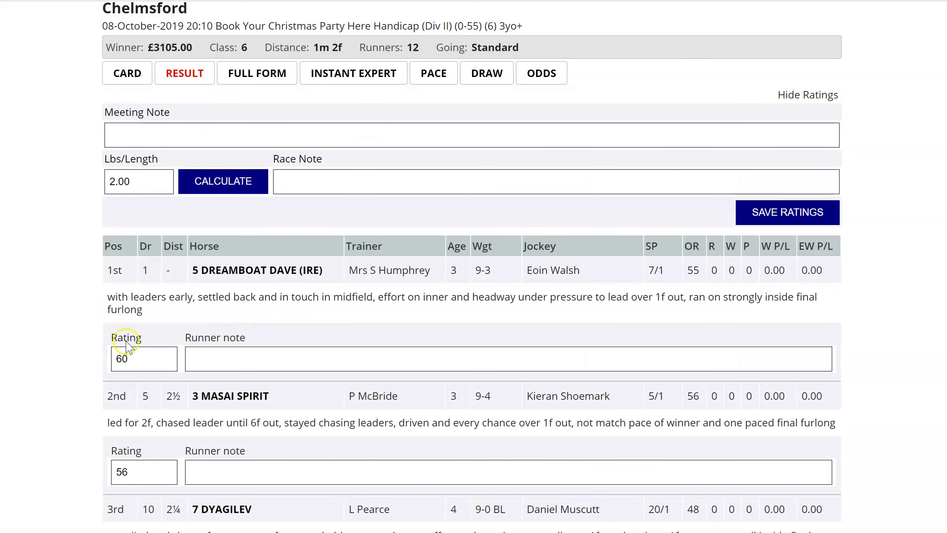
pyautogui.click(128, 74)
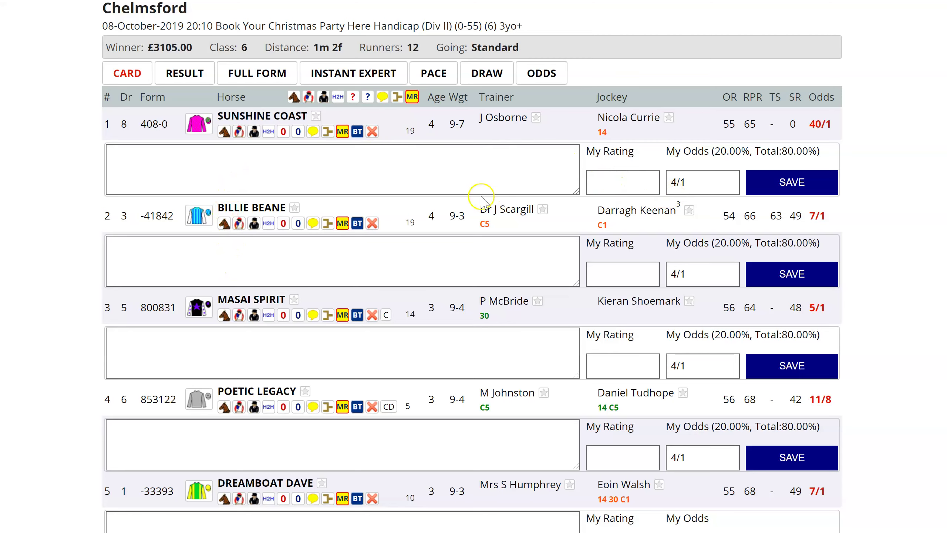
pyautogui.scroll(-6, 328, 418)
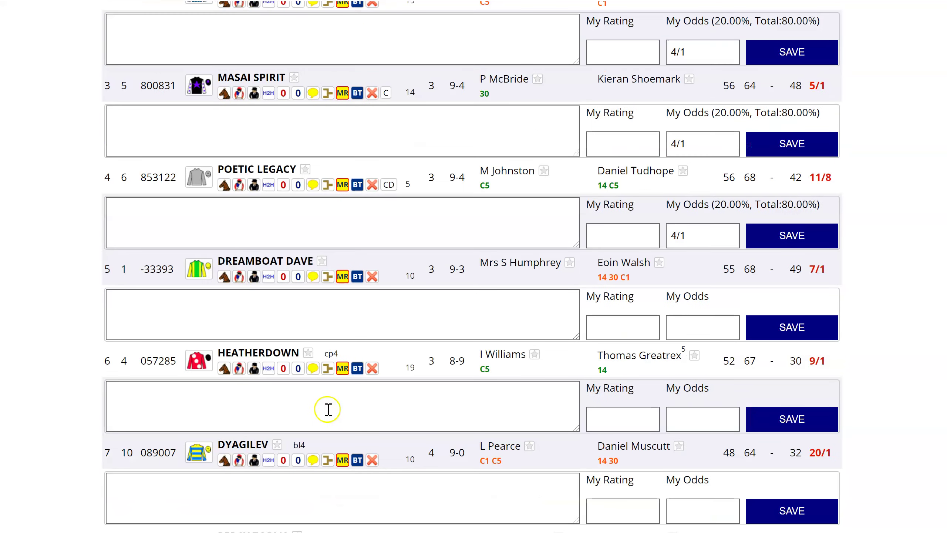
# Reopen the Chelmsford result from the racecard and review each finisher's saved rating and runner note field.
pyautogui.scroll(2, 328, 423)
pyautogui.scroll(6, 330, 424)
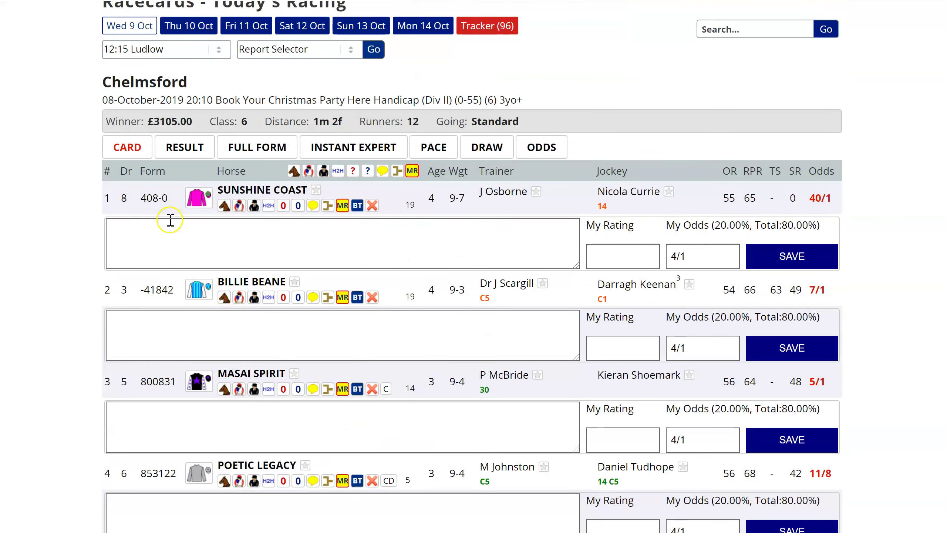
pyautogui.click(179, 149)
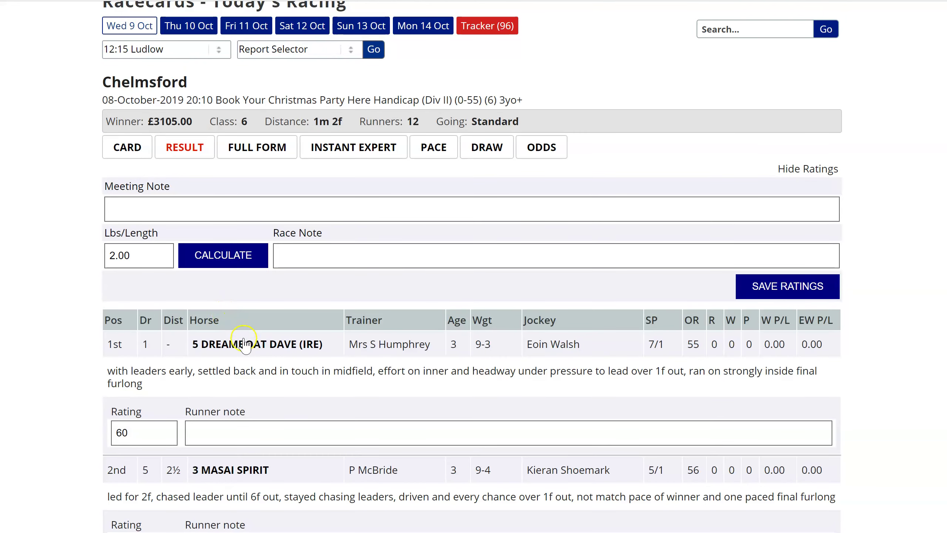
pyautogui.scroll(-4, 259, 372)
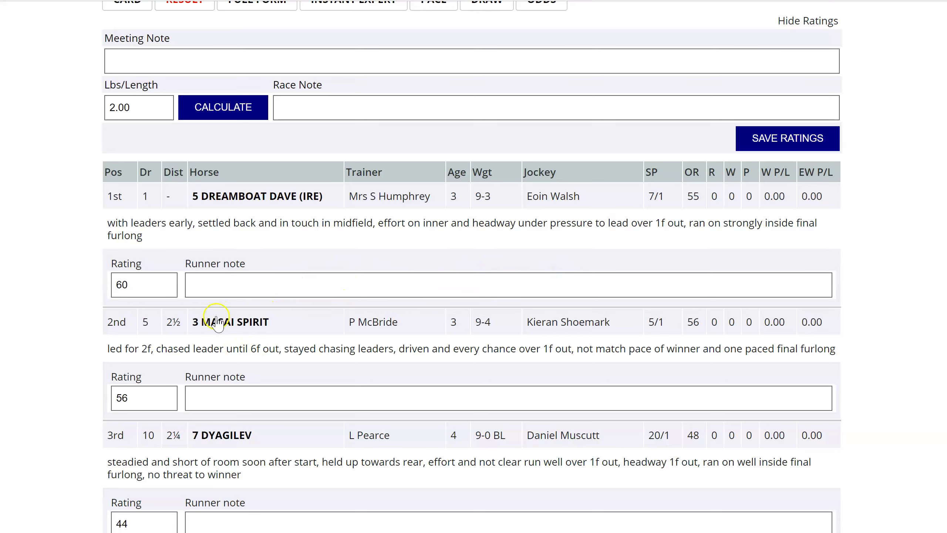
pyautogui.scroll(4, 214, 336)
pyautogui.scroll(2, 212, 358)
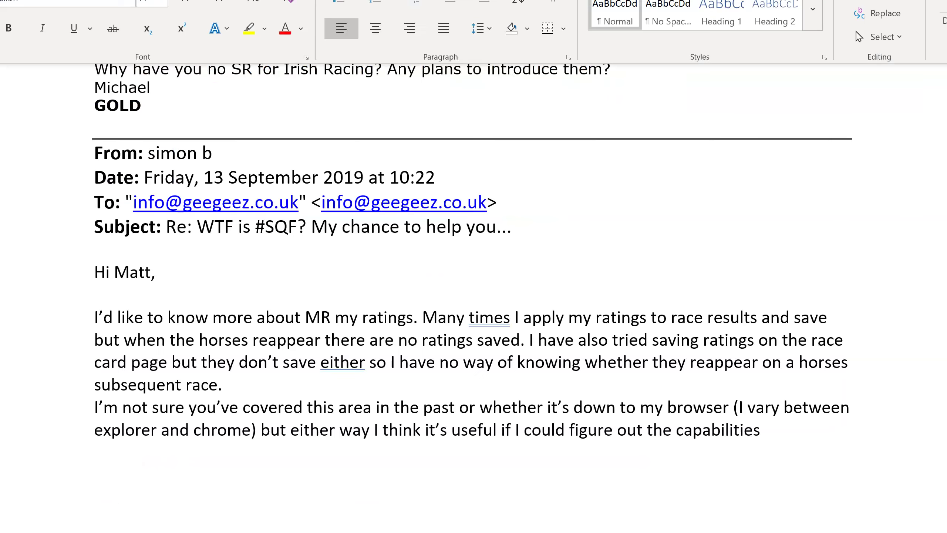
# Read the emailed question about owner stats per stable and expand the Query Tool's Current Race and Runner filter groups.
pyautogui.scroll(-8, 279, 334)
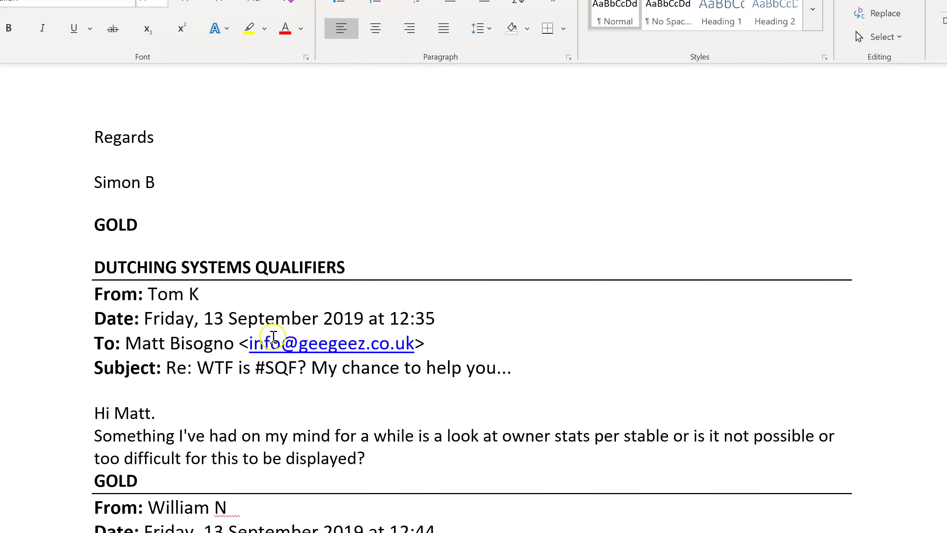
pyautogui.scroll(1, 216, 269)
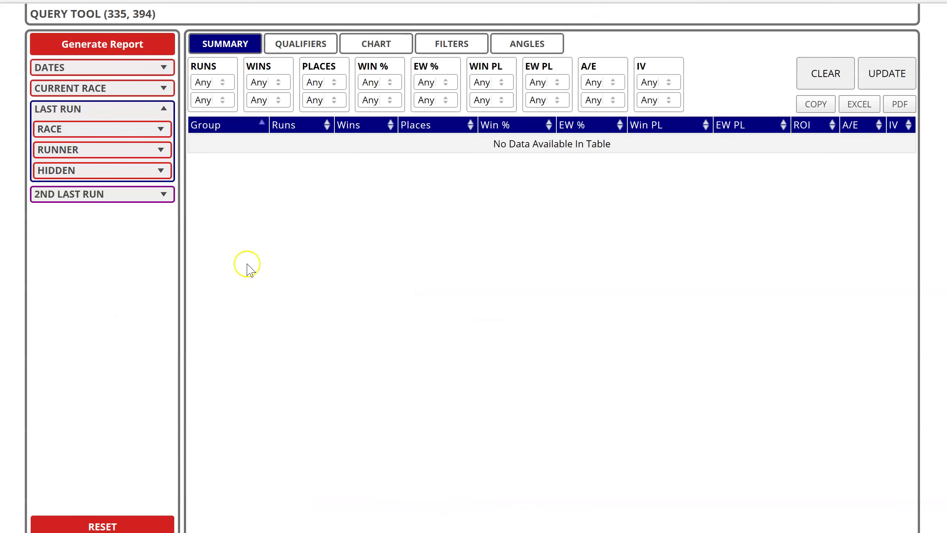
pyautogui.click(80, 88)
pyautogui.click(65, 130)
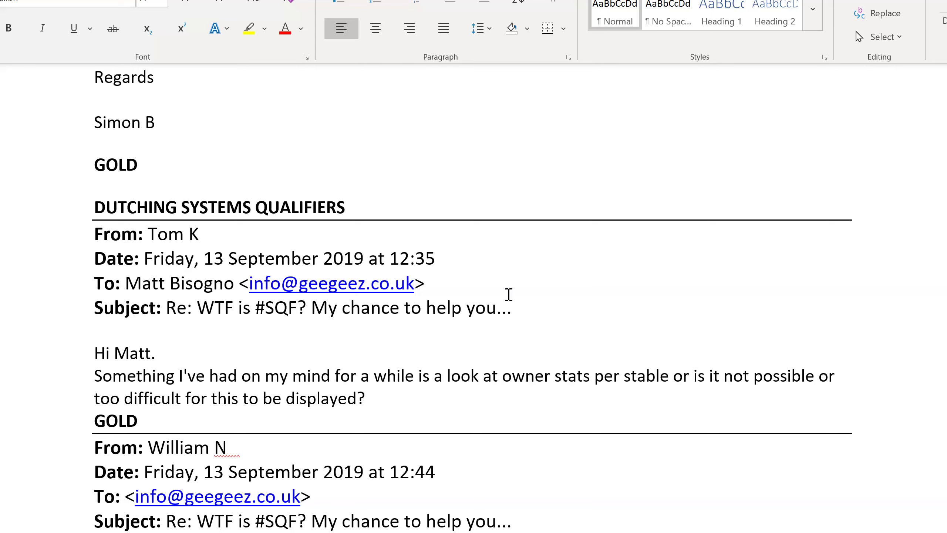
# Read the next emailed question, about identifying front runners, midfield runners and hold-up runners, in the questions document.
pyautogui.scroll(-5, 509, 294)
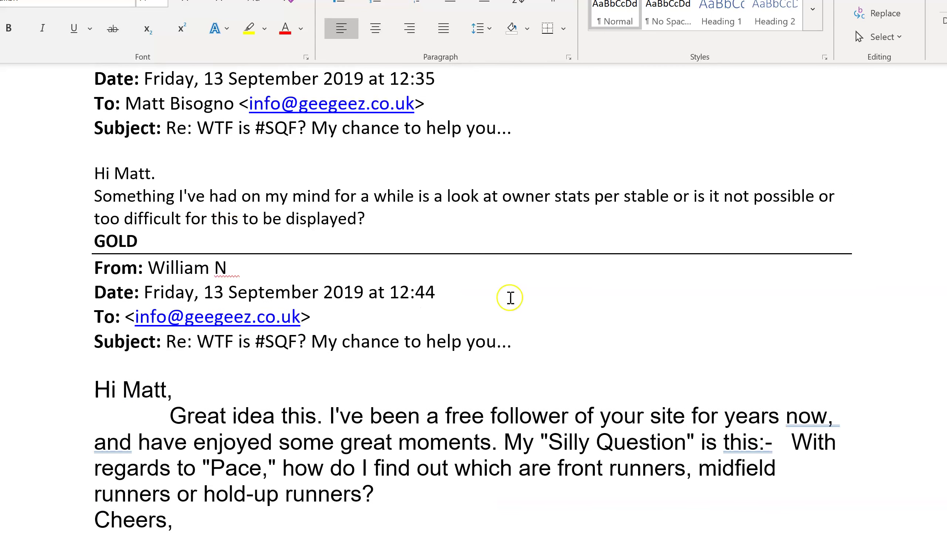
pyautogui.scroll(-3, 511, 297)
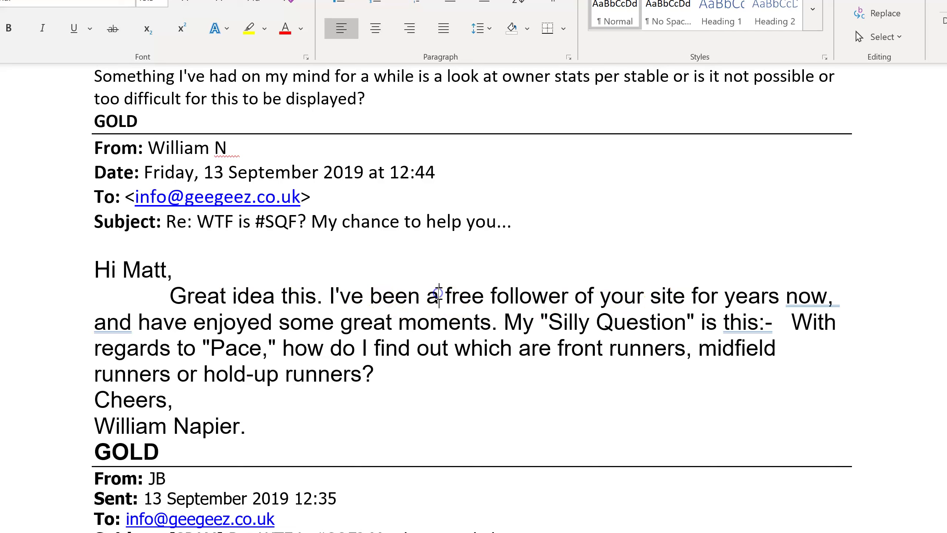
pyautogui.moveTo(444, 297); pyautogui.dragTo(576, 296)
pyautogui.click(459, 319)
pyautogui.click(422, 323)
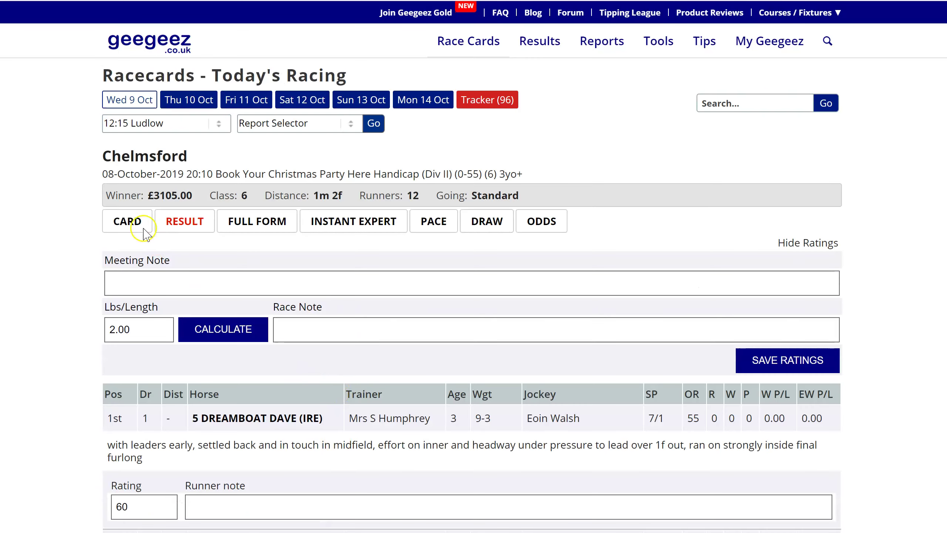
# Open today's racecards on geegeez, and switch to the Microsoft Edge window to start a new browser tab.
pyautogui.moveTo(473, 12)
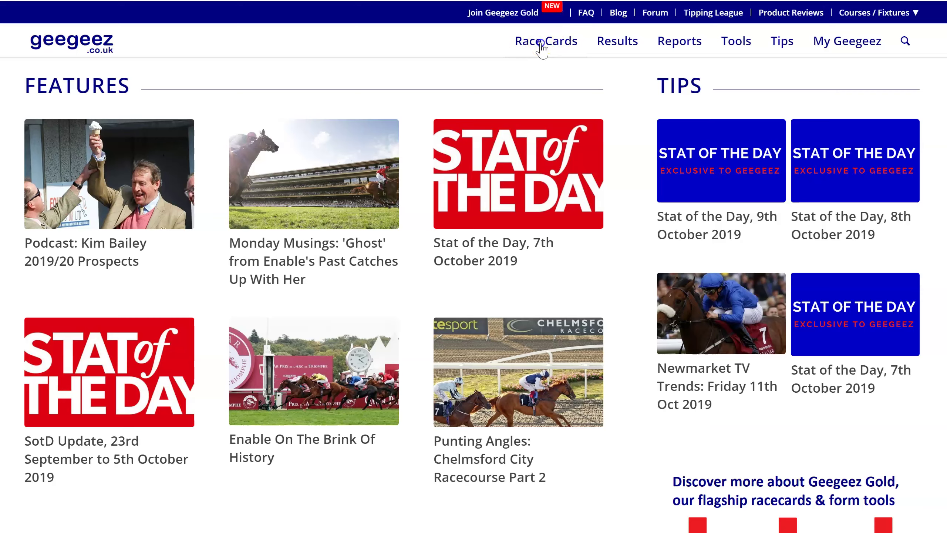
pyautogui.click(542, 42)
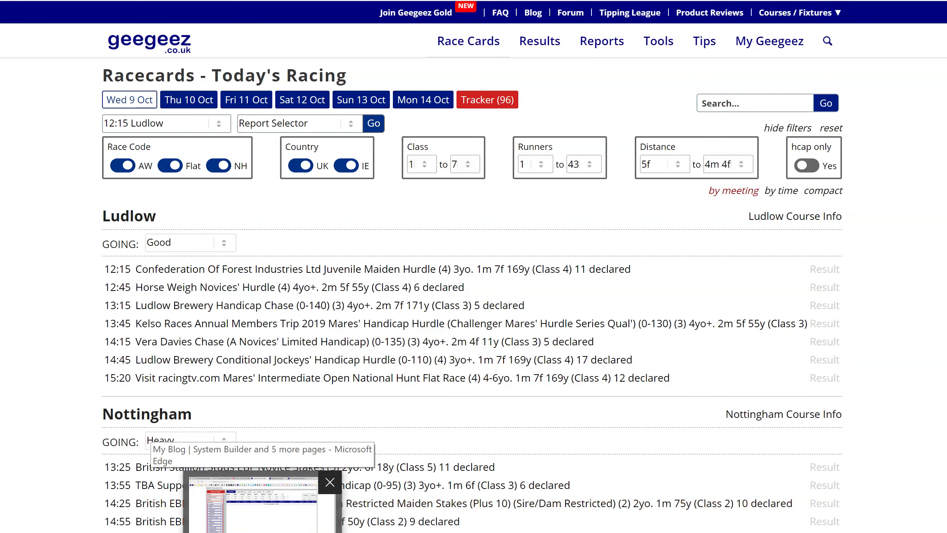
pyautogui.click(263, 523)
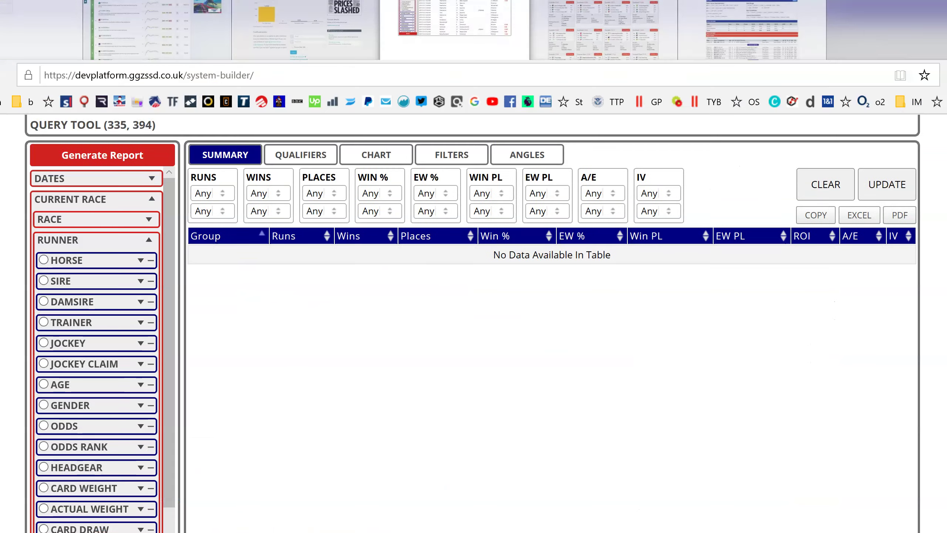
pyautogui.hotkey('ctrl', 't')
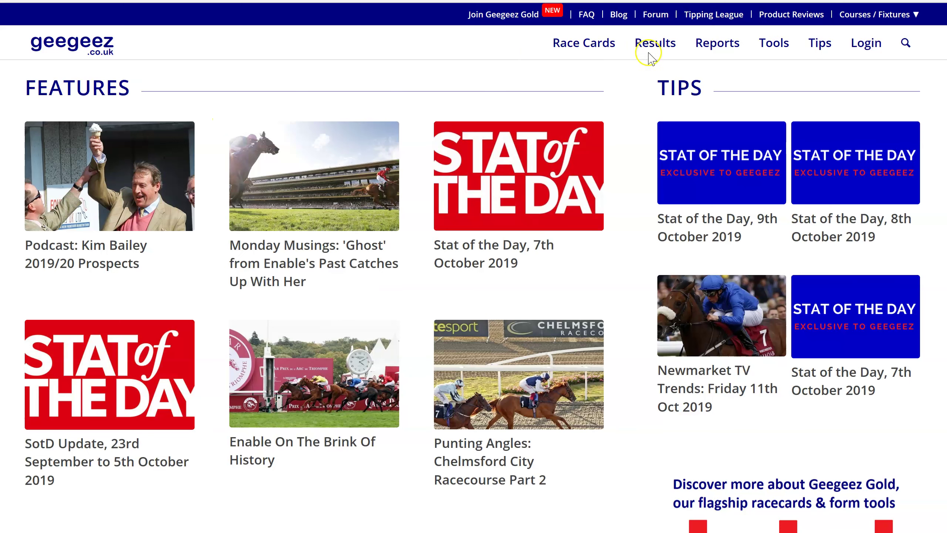
# On the logged-out geegeez site, open the 13:15 Ludlow Brewery Handicap Chase racecard and show its full form.
pyautogui.click(573, 50)
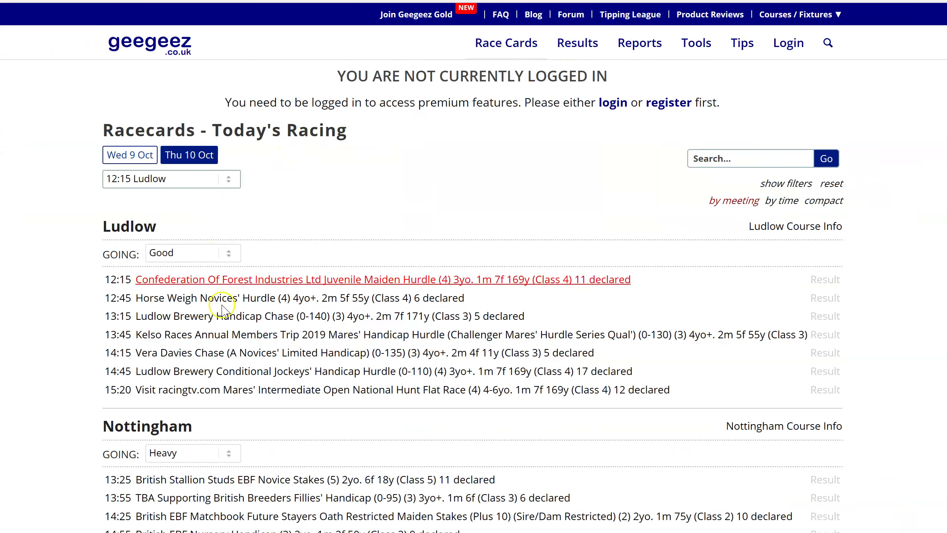
pyautogui.click(239, 317)
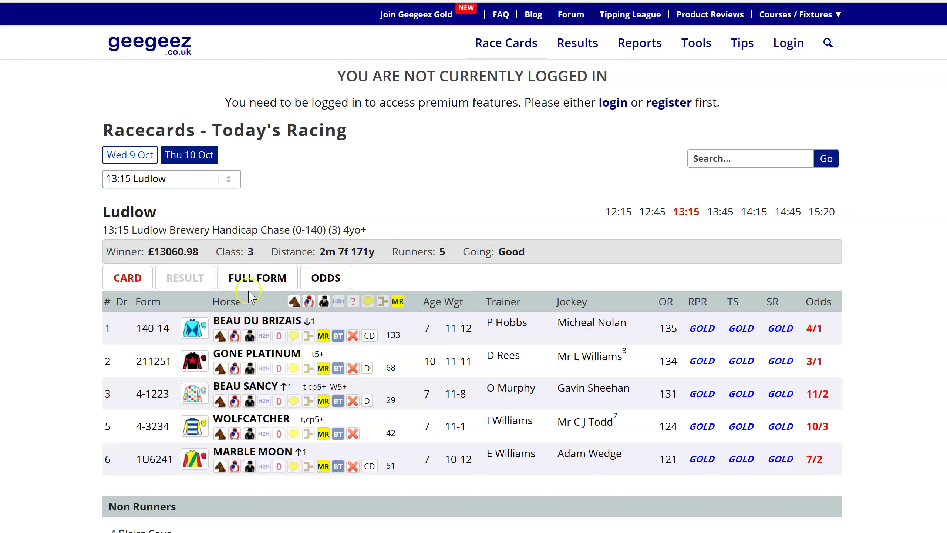
pyautogui.click(253, 287)
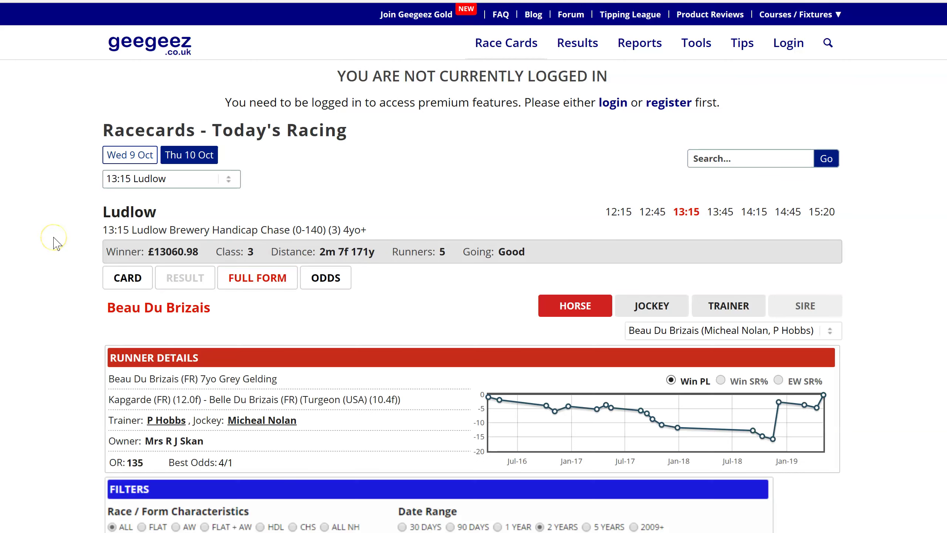
# Examine the run style (RS) letters beside each past run in Beau Du Brizais's race form.
pyautogui.scroll(-12, 53, 242)
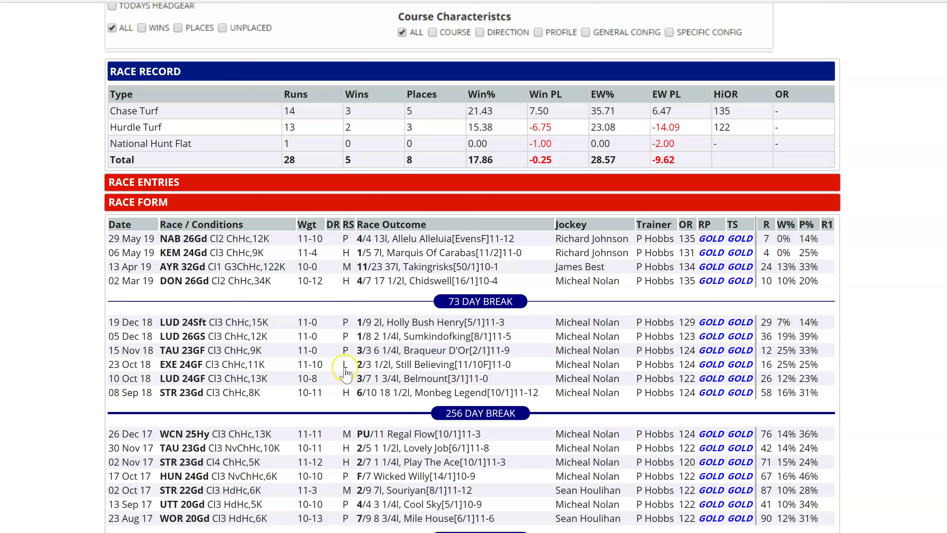
pyautogui.scroll(-9, 345, 369)
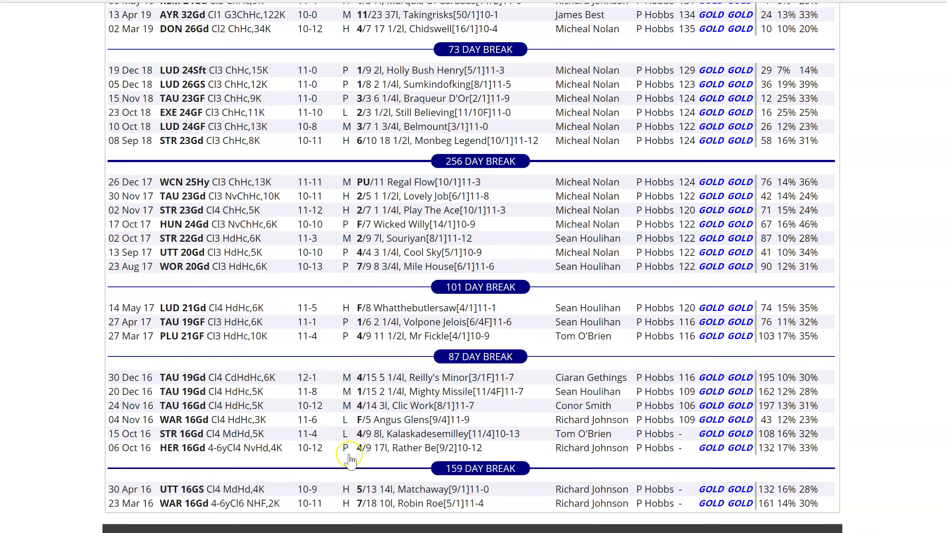
pyautogui.scroll(9, 350, 471)
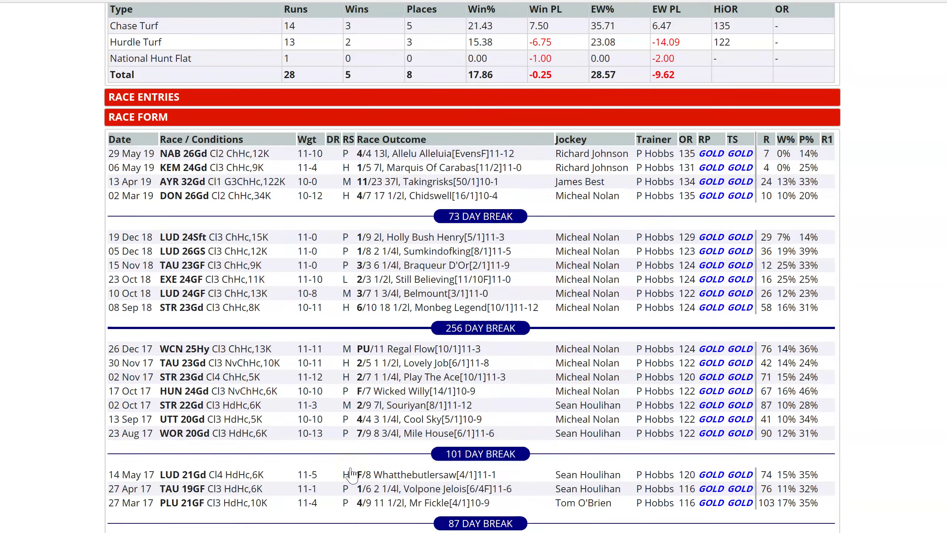
pyautogui.moveTo(386, 261)
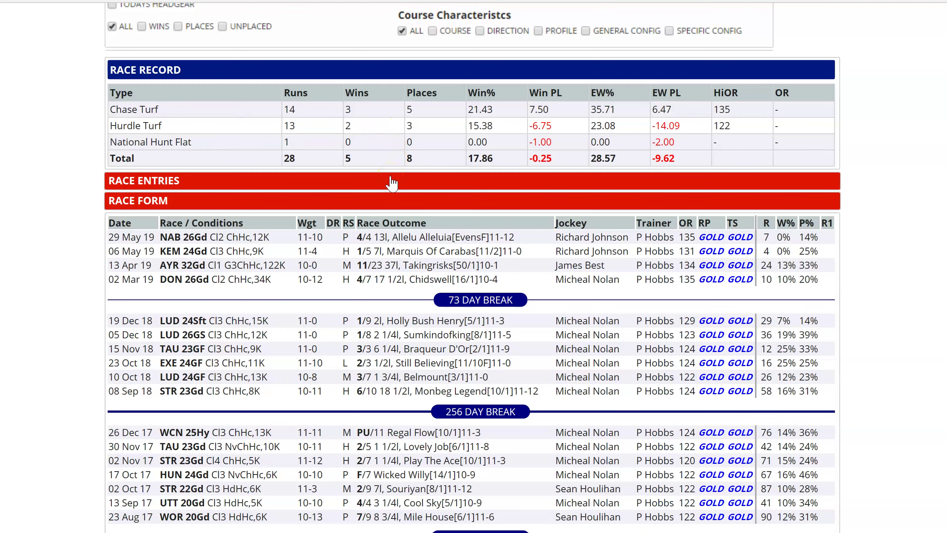
pyautogui.scroll(4, 391, 183)
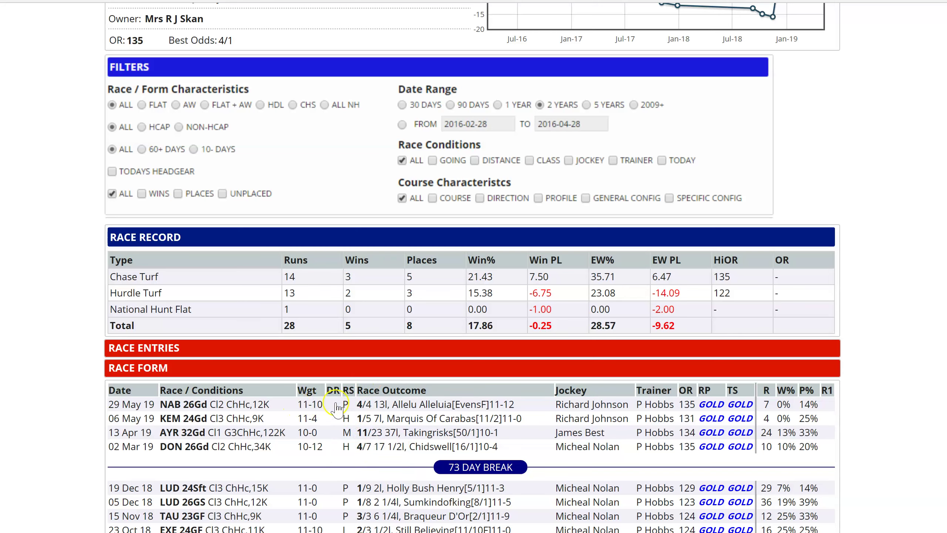
pyautogui.moveTo(387, 404)
pyautogui.scroll(10, 358, 370)
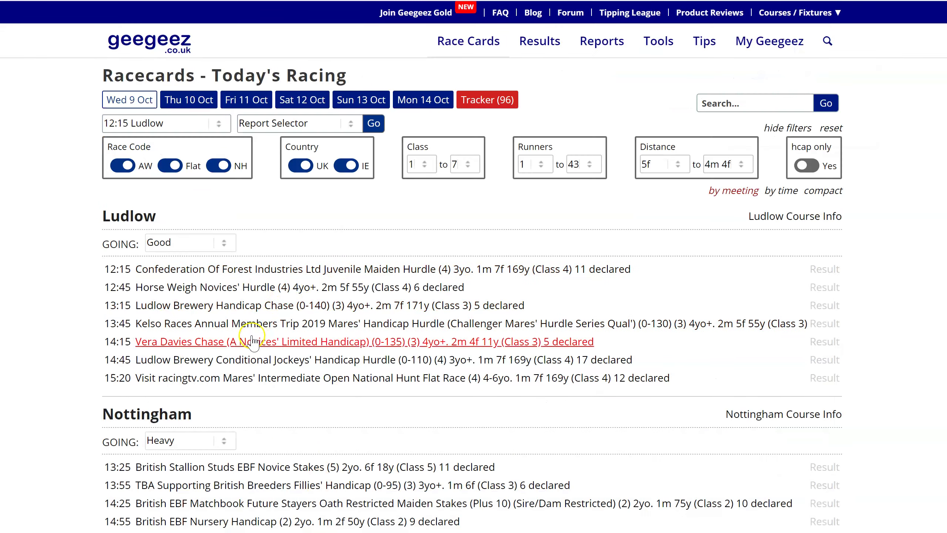
# On the logged-in site, open the pace view of the 13:15 Ludlow race and sort the runners by Led.
pyautogui.click(267, 311)
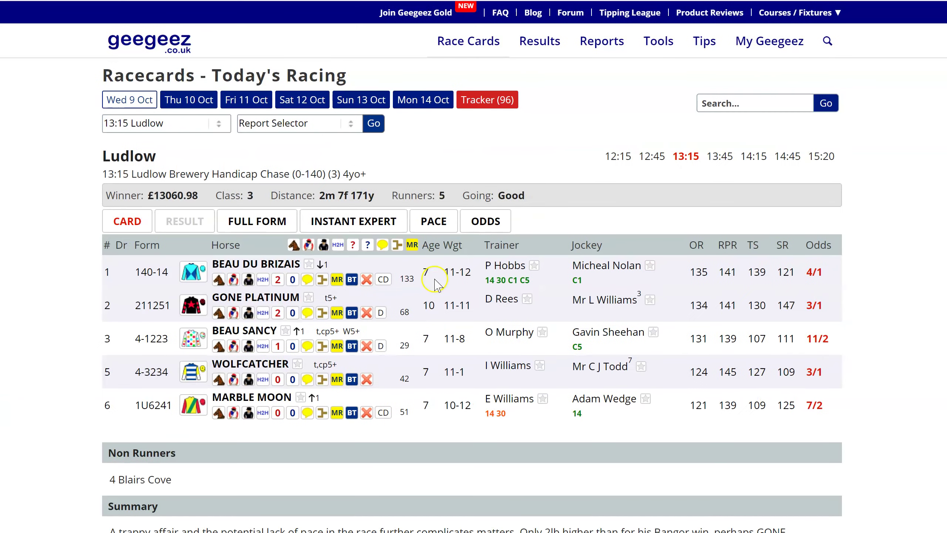
pyautogui.click(431, 222)
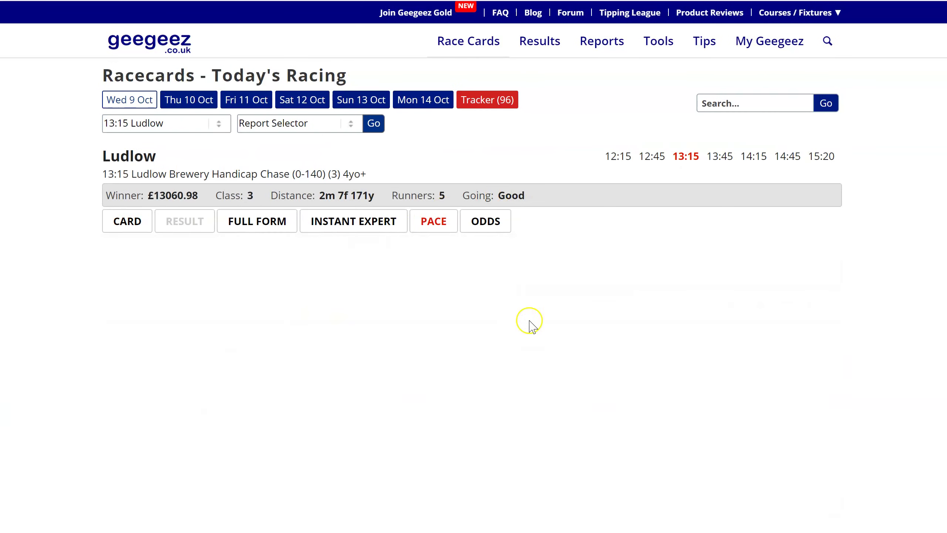
pyautogui.scroll(-3, 502, 340)
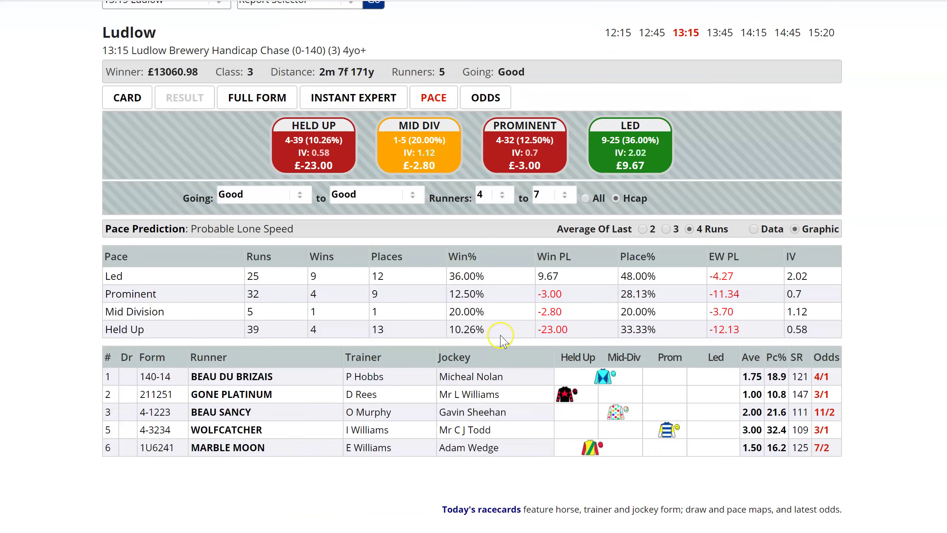
pyautogui.click(712, 360)
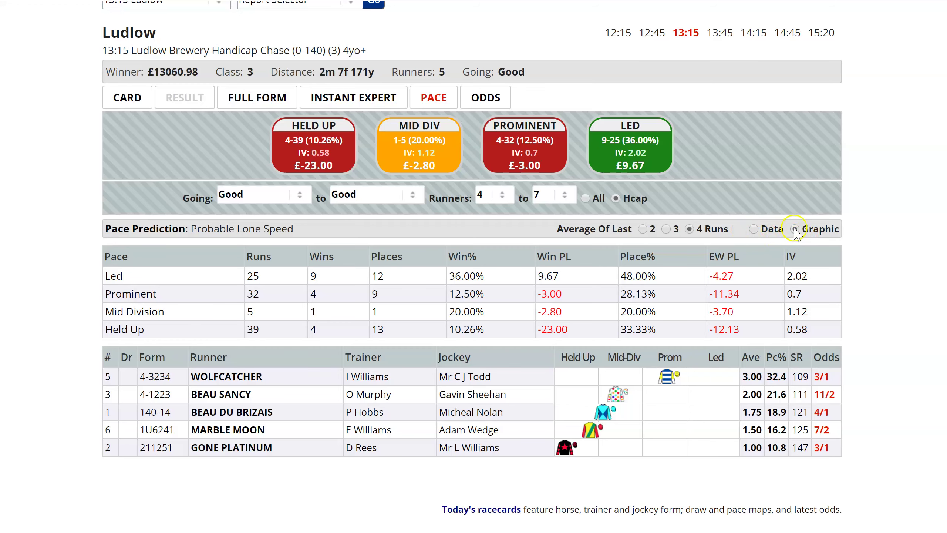
# View the pace map's last-four-run scores as Data, and return to Graphic with the runners sorted from most to least prominent.
pyautogui.click(753, 229)
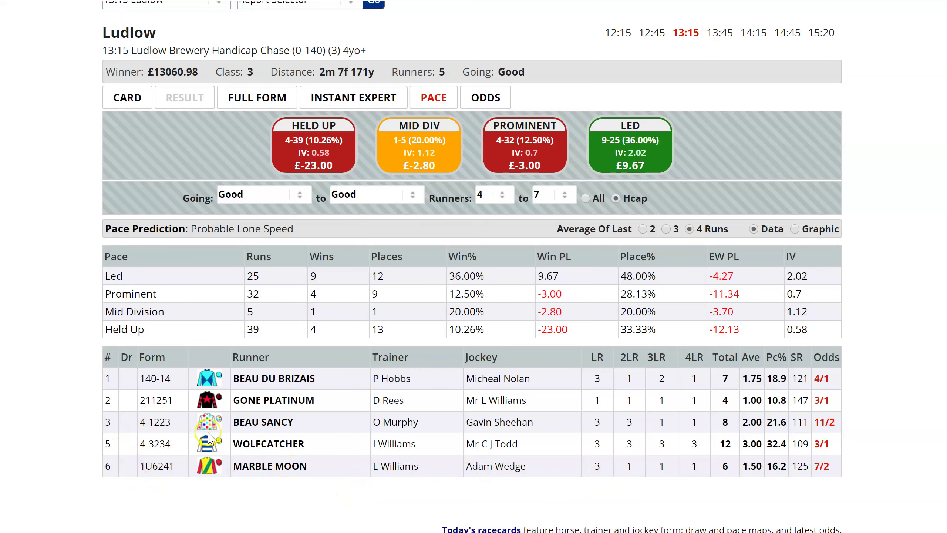
pyautogui.moveTo(595, 453)
pyautogui.moveTo(701, 448)
pyautogui.click(794, 230)
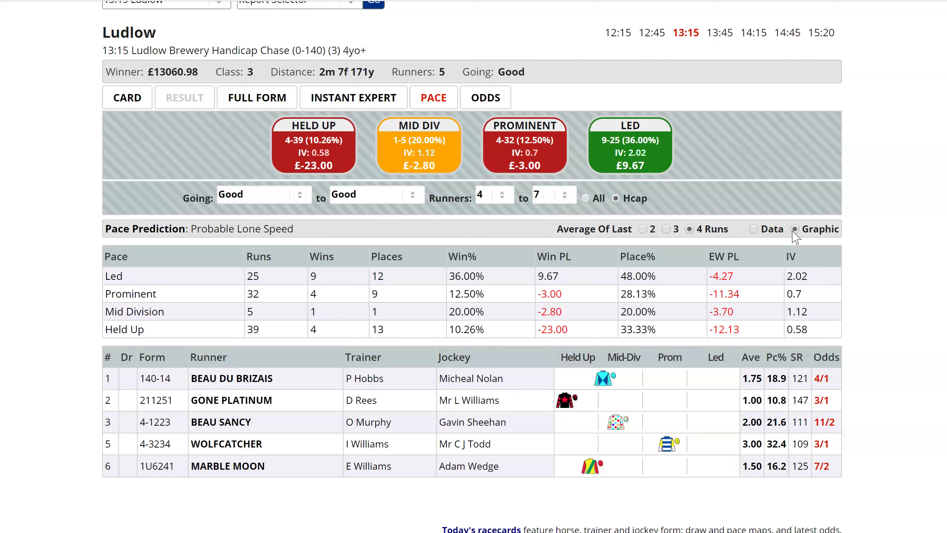
pyautogui.click(720, 363)
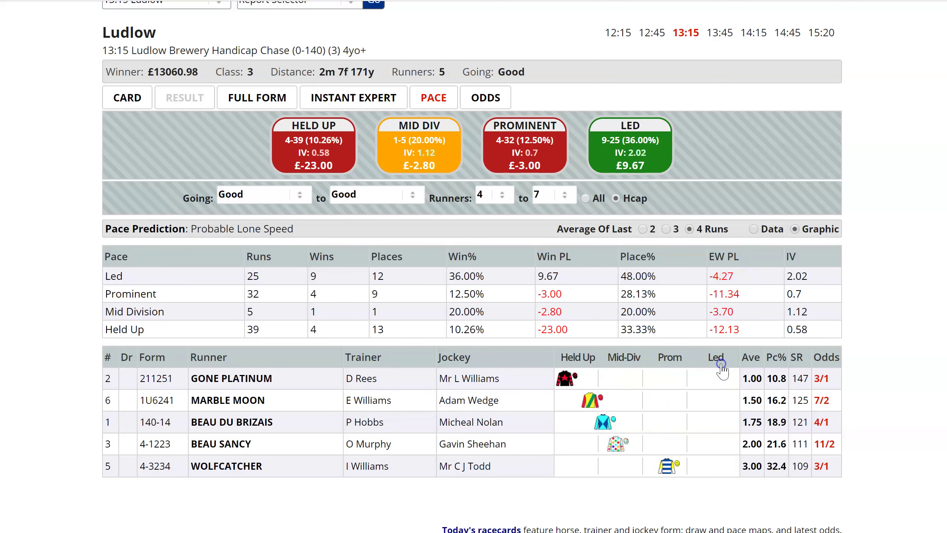
pyautogui.click(721, 364)
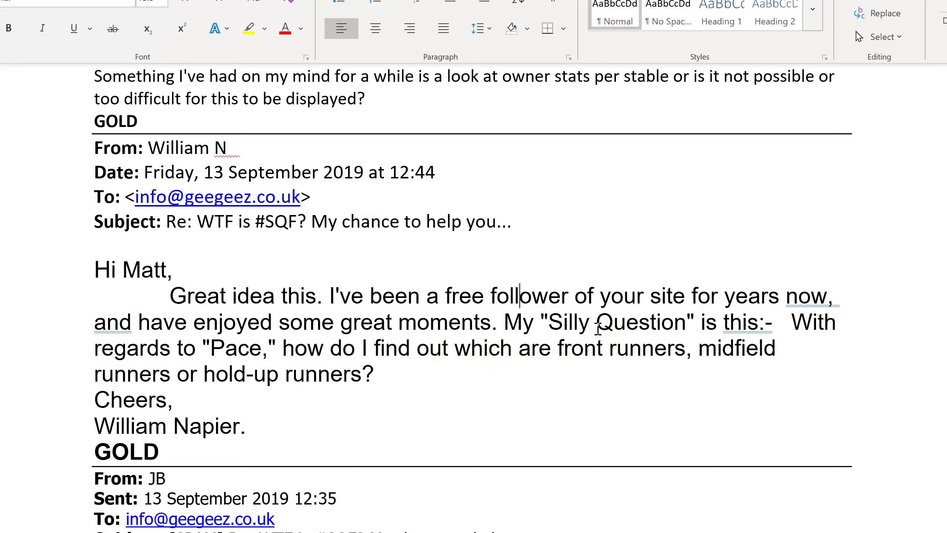
# Read the emailed question comparing the tools with Proform, and open Beau Du Brizais's trainer form on the 13:15 Ludlow racecard.
pyautogui.scroll(-5, 598, 328)
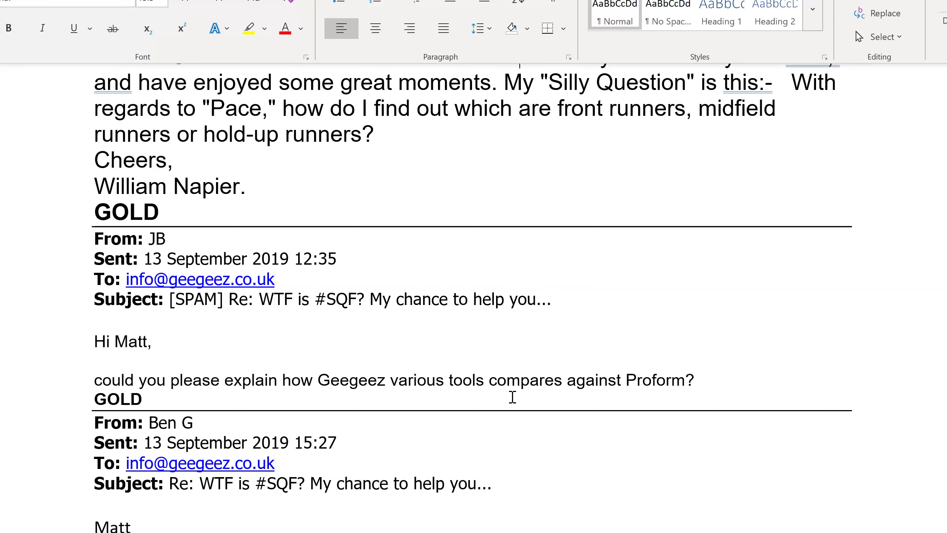
pyautogui.hotkey('alt', 'Tab')
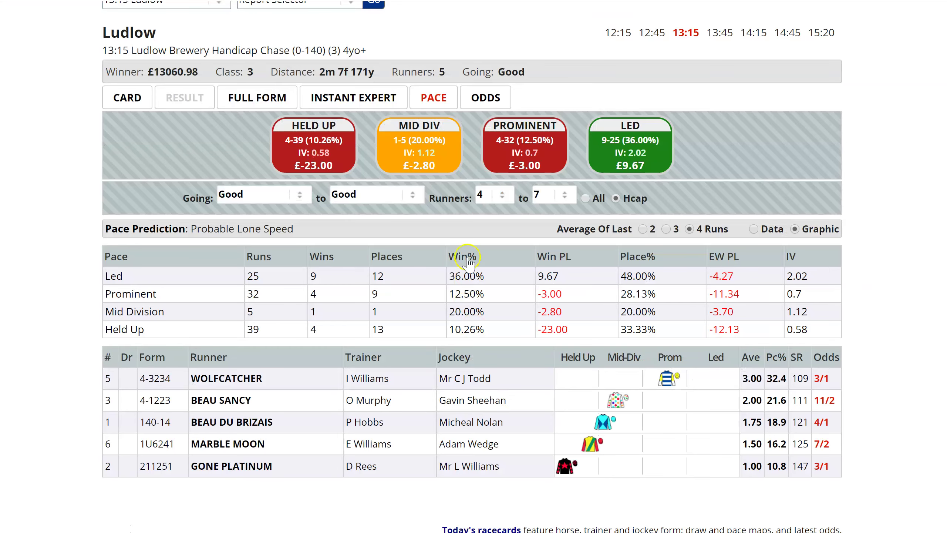
pyautogui.click(127, 98)
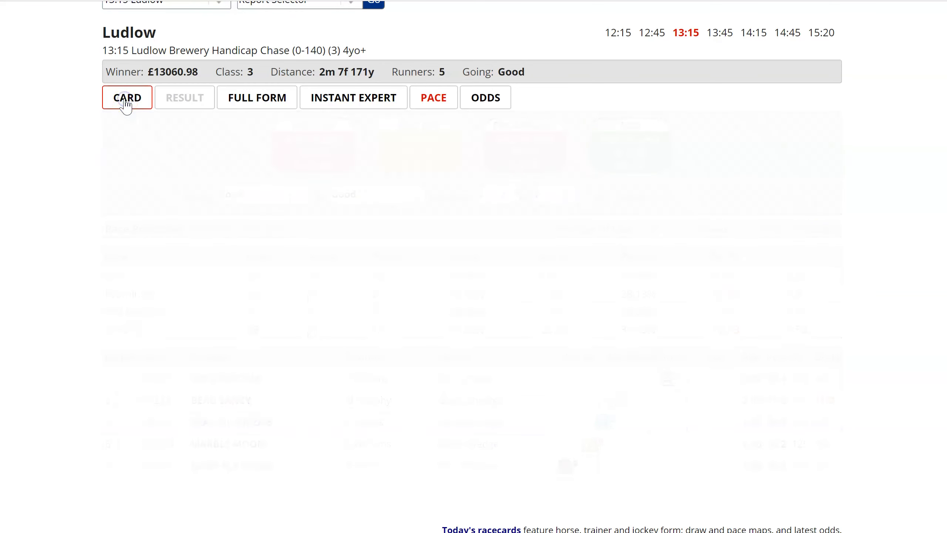
pyautogui.click(109, 121)
pyautogui.click(109, 121)
pyautogui.click(251, 154)
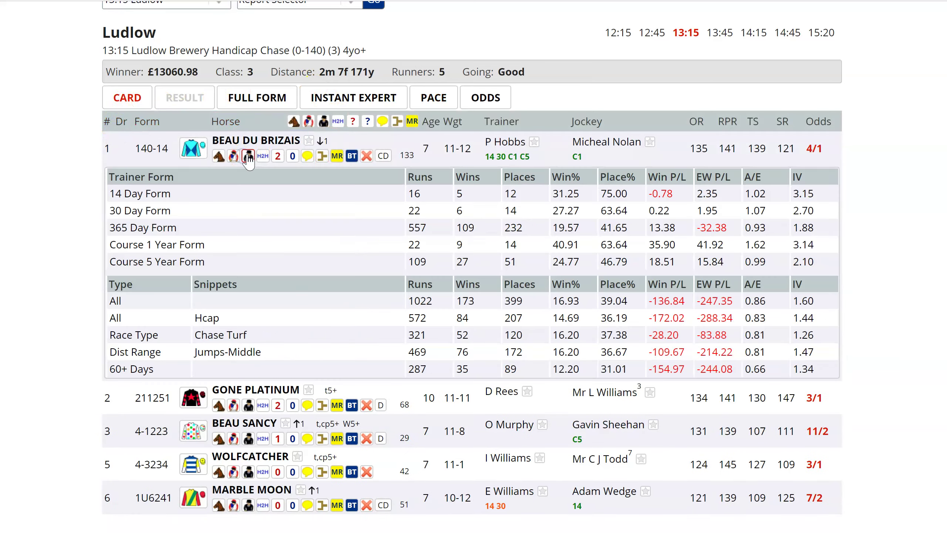
# View Beau Du Brizais's jockey form on the 13:15 Ludlow racecard and close it.
pyautogui.click(235, 156)
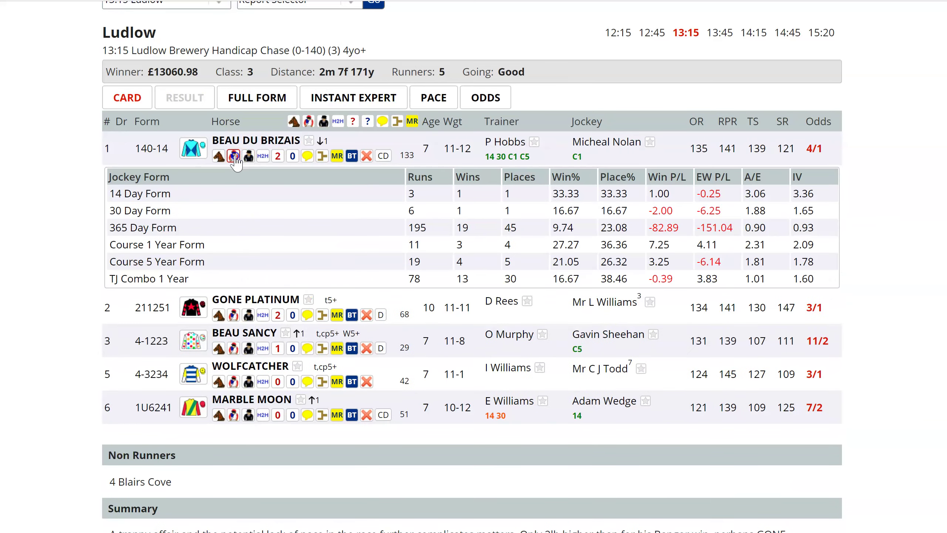
pyautogui.click(235, 155)
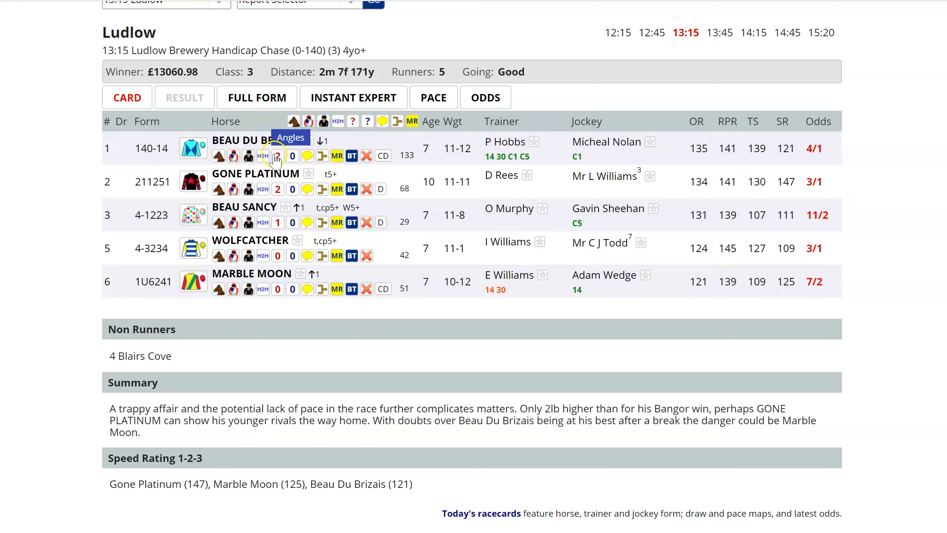
pyautogui.click(292, 156)
pyautogui.click(291, 157)
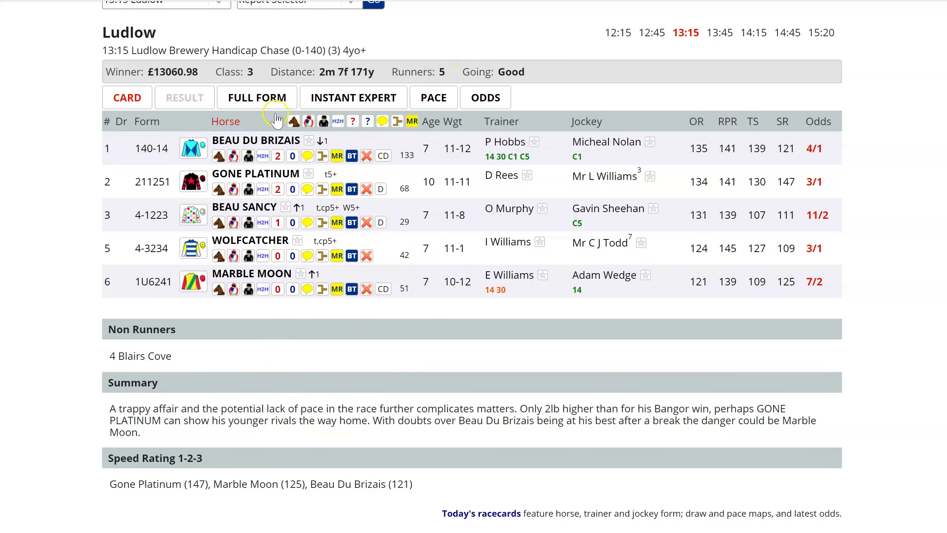
# View the Instant Expert grid for the 13:15 Ludlow race and return to its racecard.
pyautogui.click(334, 105)
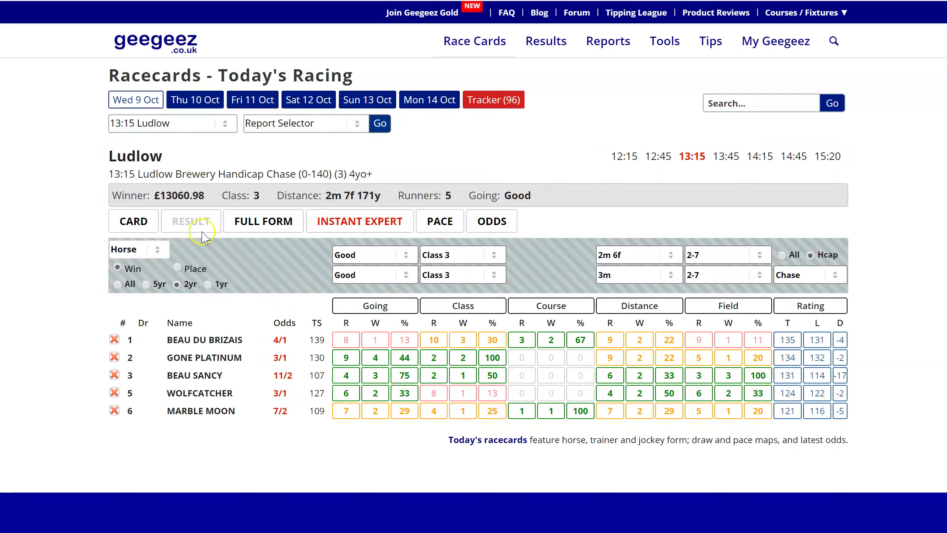
pyautogui.click(127, 224)
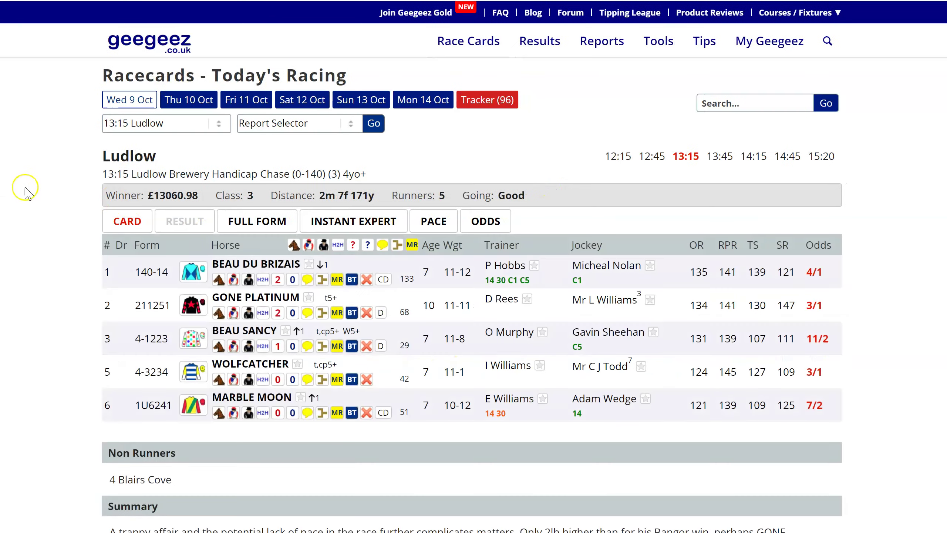
pyautogui.scroll(-2, 28, 233)
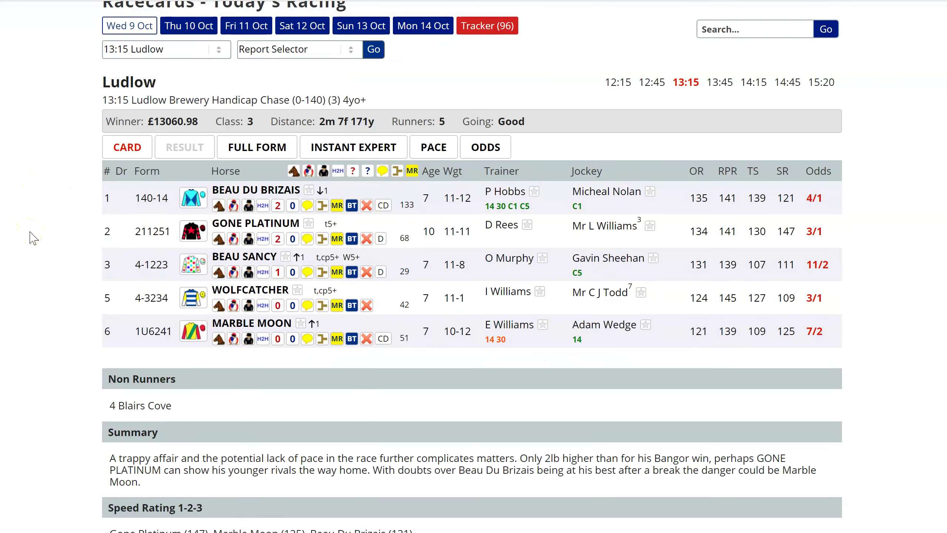
pyautogui.click(31, 234)
pyautogui.scroll(2, 29, 227)
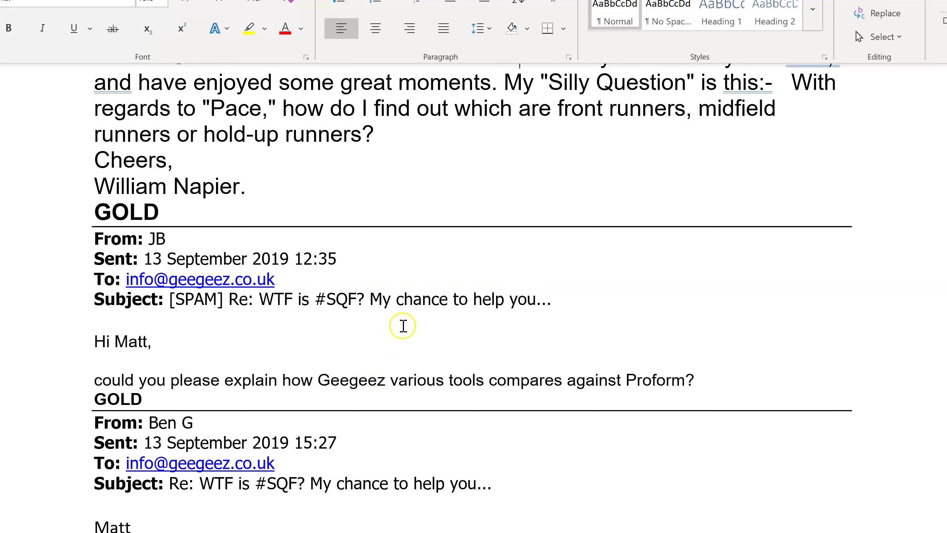
# Read the emailed Saturday subscription question, and highlight the two day and one week passes on the site's Short Term Subscriptions page.
pyautogui.scroll(-5, 401, 325)
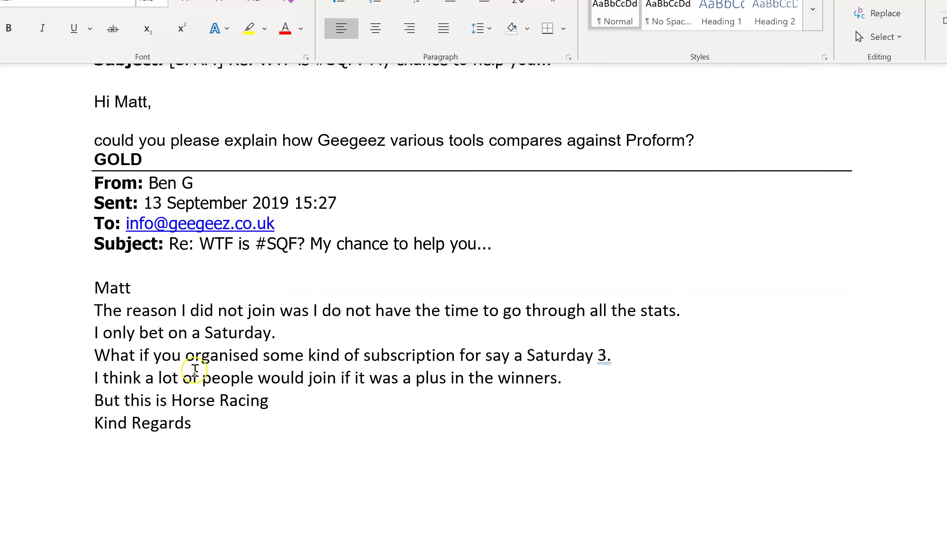
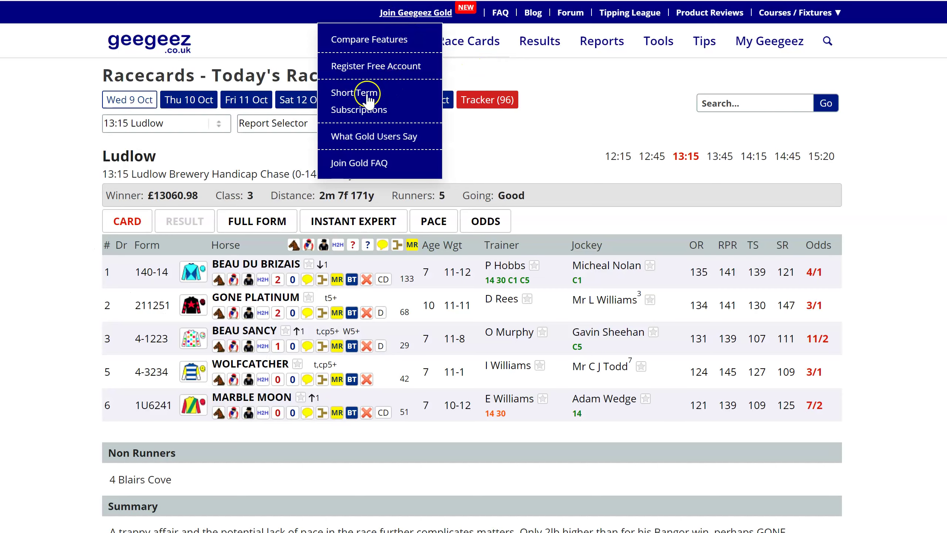
pyautogui.click(373, 93)
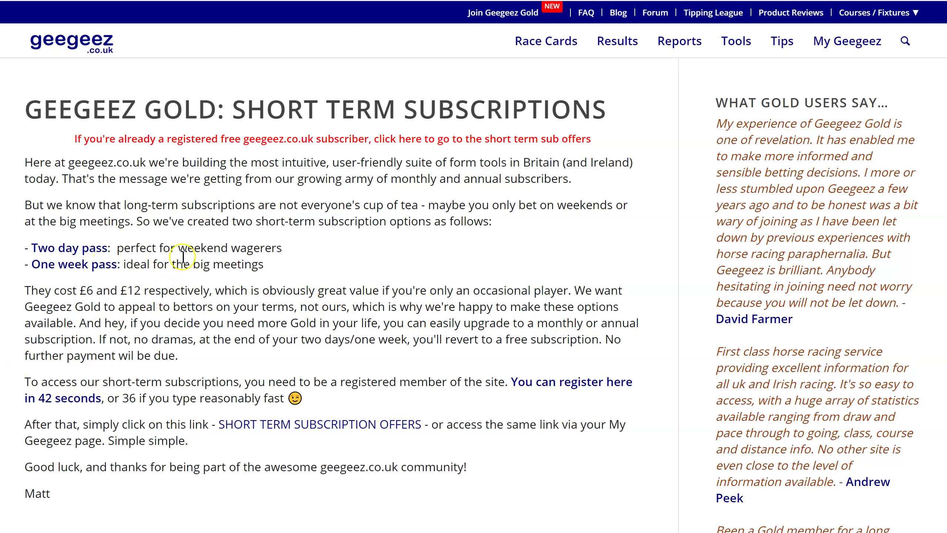
pyautogui.moveTo(26, 246); pyautogui.dragTo(282, 261)
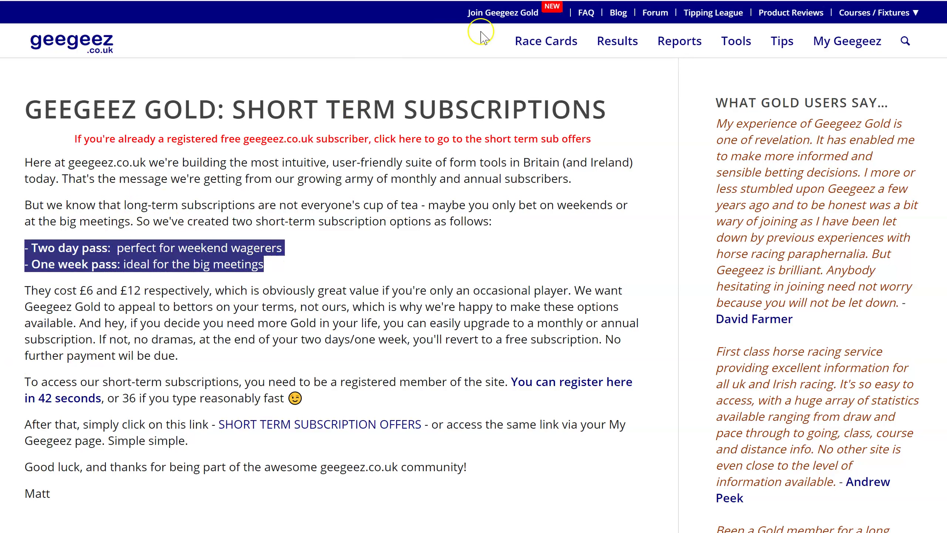
pyautogui.moveTo(501, 14)
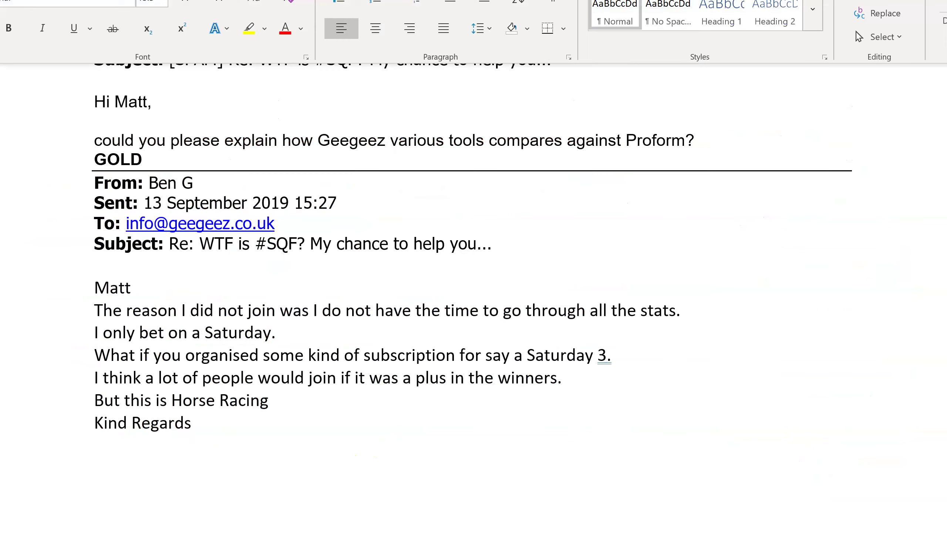
# Return to the Word document and read the emailed questions on Irish speed ratings and money made at level stakes.
pyautogui.scroll(-8, 347, 242)
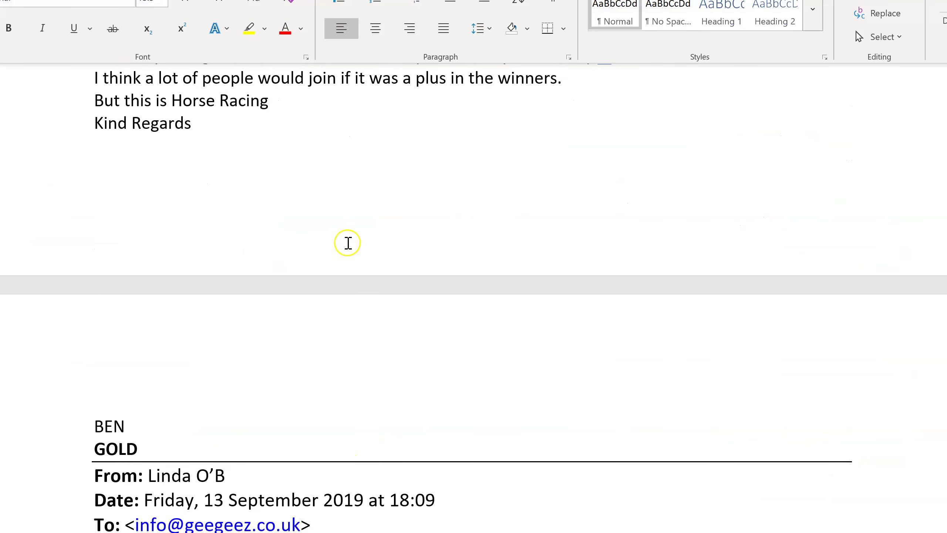
pyautogui.scroll(-8, 347, 243)
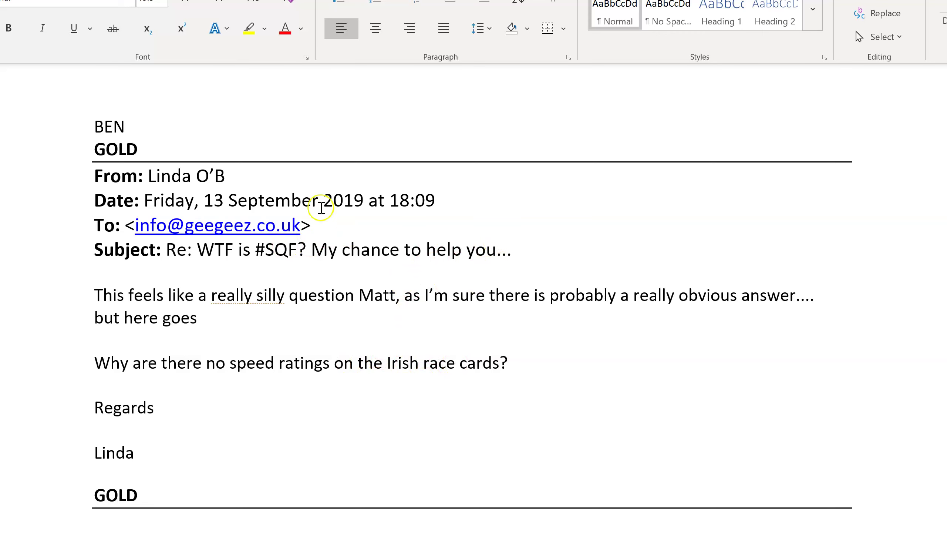
pyautogui.scroll(-6, 349, 278)
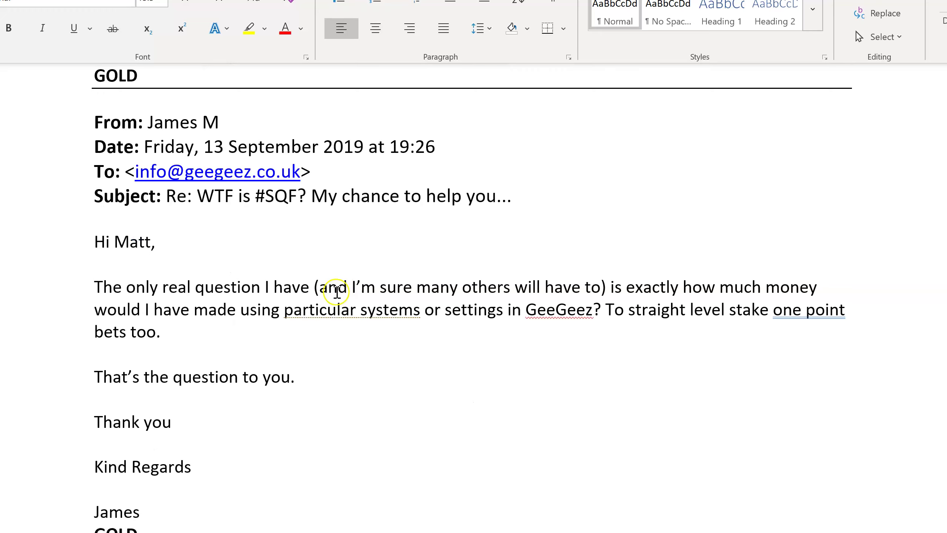
pyautogui.scroll(-1, 335, 292)
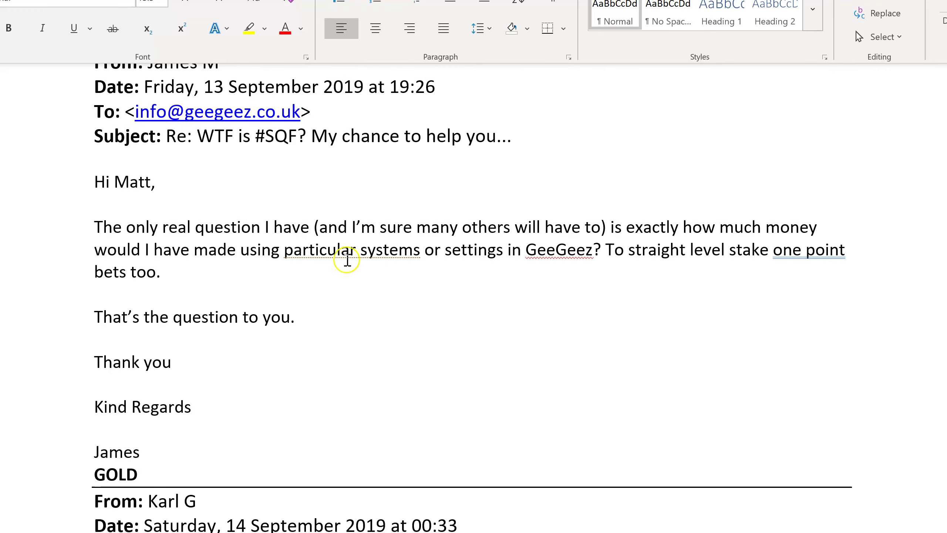
pyautogui.scroll(1, 347, 260)
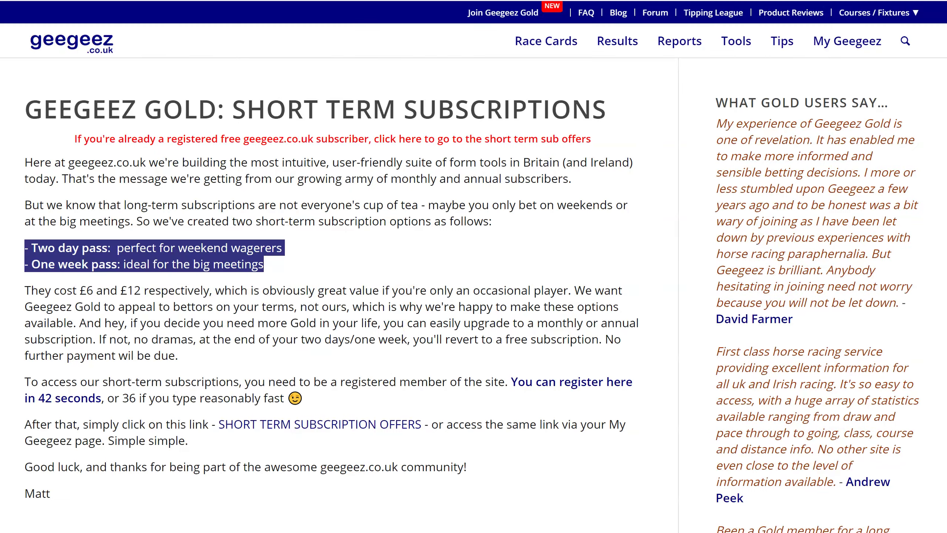
# On the geegeez site, filter the Jockey Statistics report's Course 5 Year Form to a minimum A/E of 1.25.
pyautogui.click(618, 41)
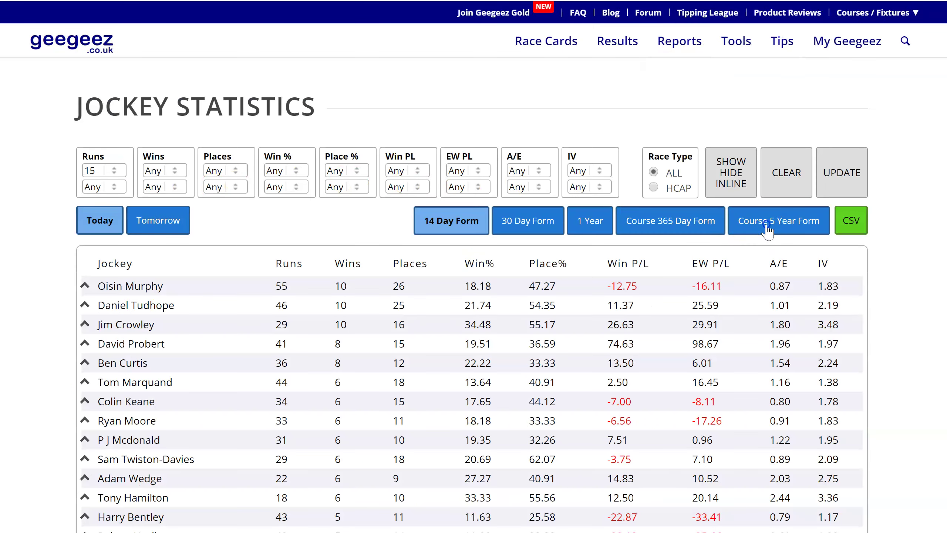
pyautogui.click(767, 226)
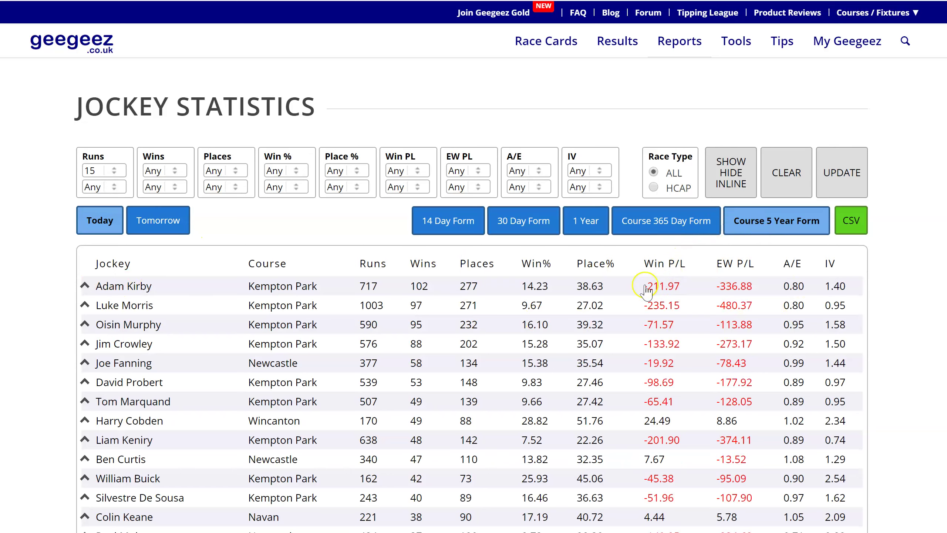
pyautogui.click(527, 172)
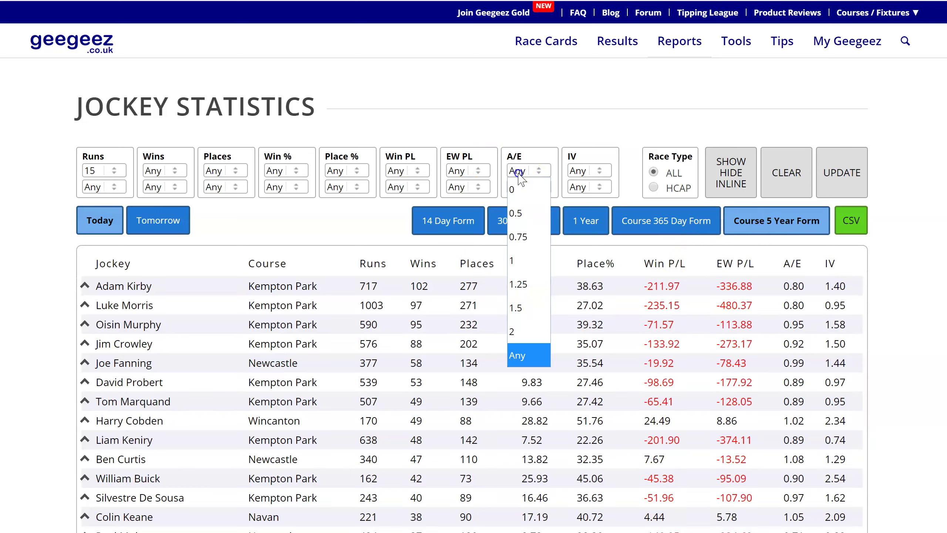
pyautogui.click(545, 285)
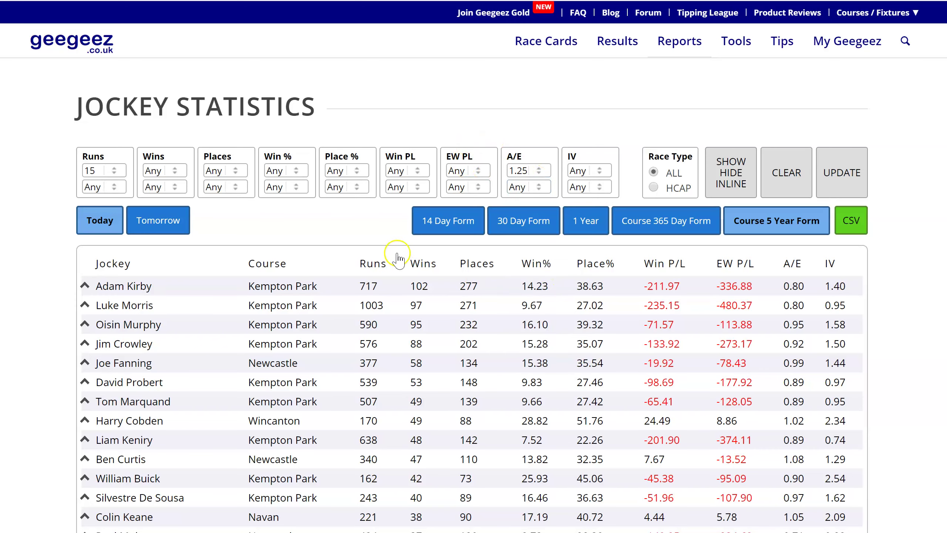
pyautogui.click(828, 171)
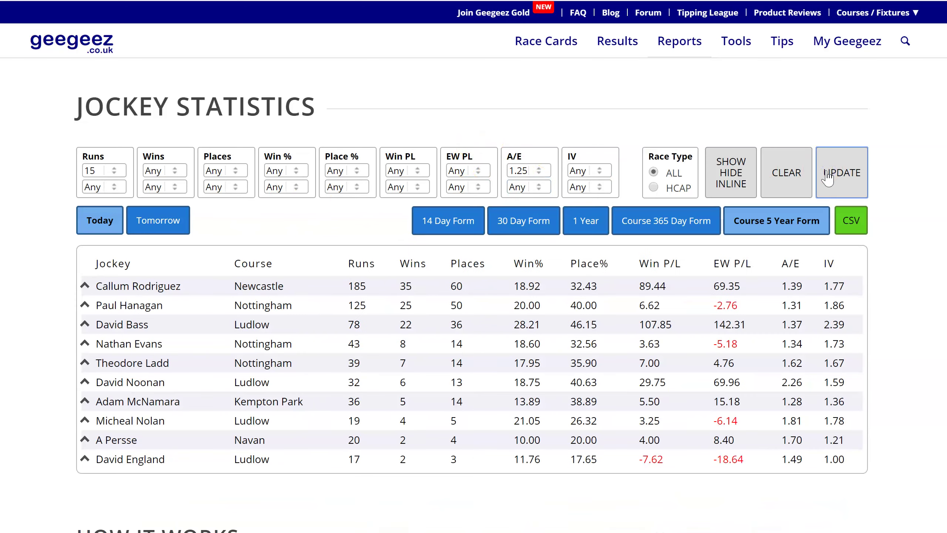
# Sort the filtered jockey table by A/E, and re-sort it by Win P/L from highest to lowest.
pyautogui.click(787, 263)
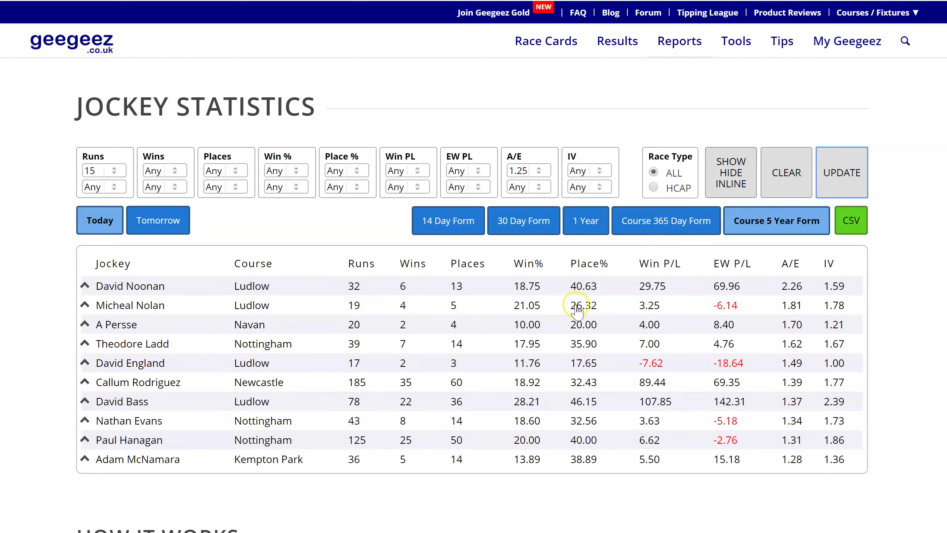
pyautogui.click(646, 261)
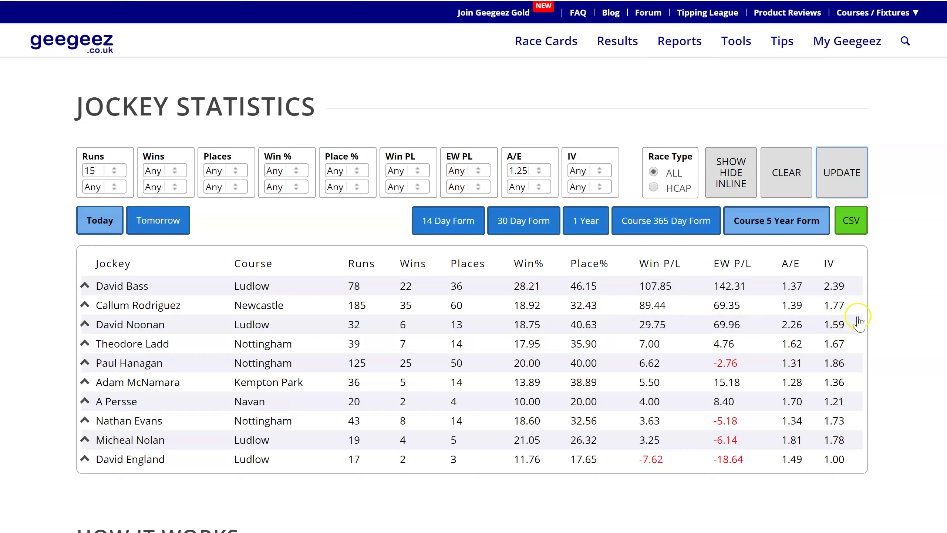
pyautogui.click(179, 297)
# Switch back to the Word document and read the emailed question about averaging pace scores.
pyautogui.moveTo(202, 532)
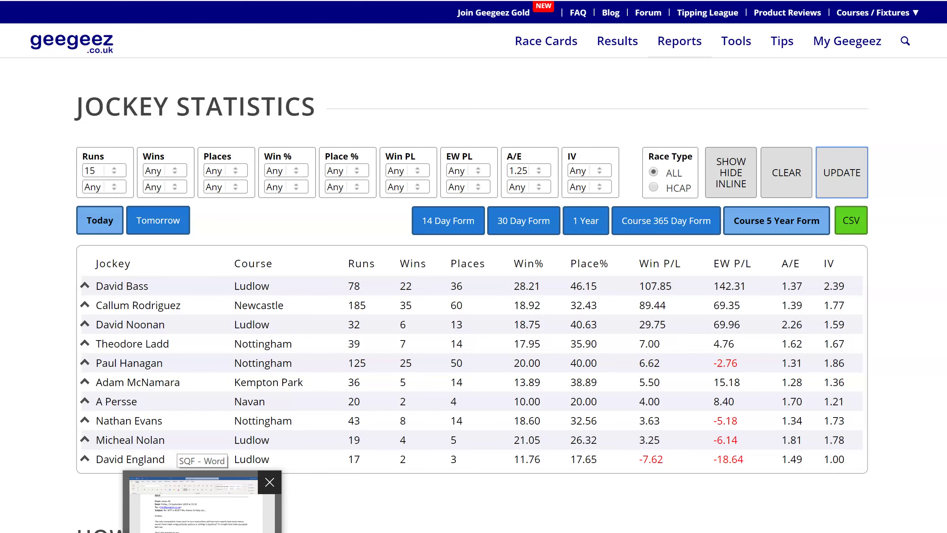
pyautogui.click(202, 532)
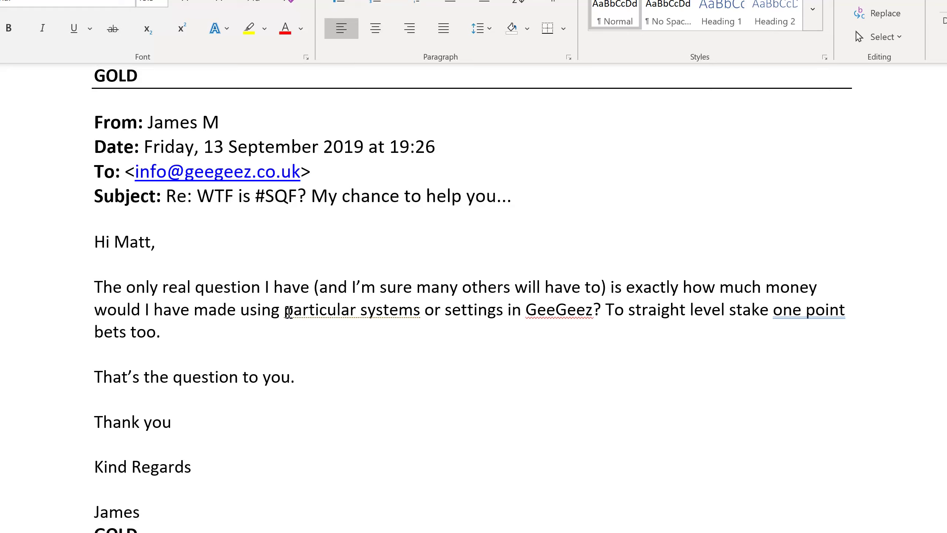
pyautogui.click(286, 314)
pyautogui.click(297, 305)
pyautogui.scroll(-5, 224, 241)
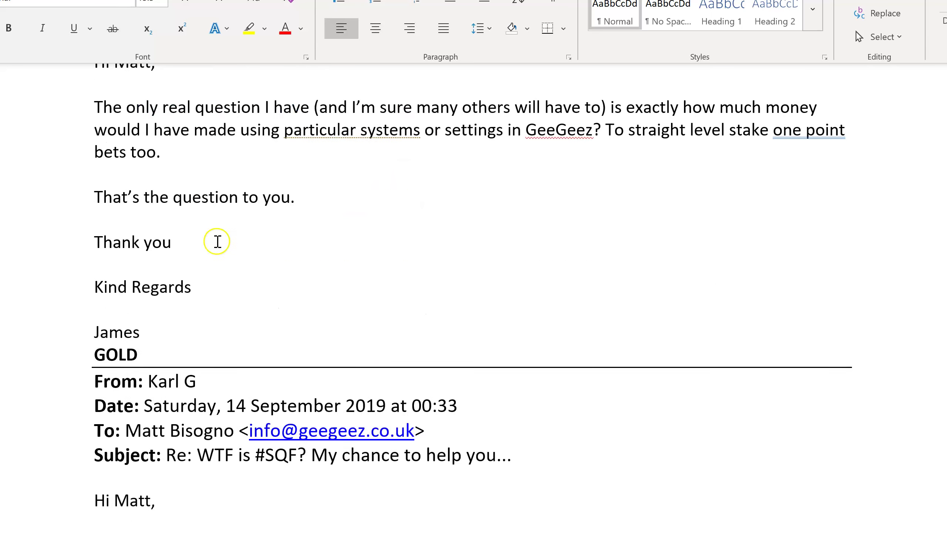
pyautogui.scroll(-1, 215, 245)
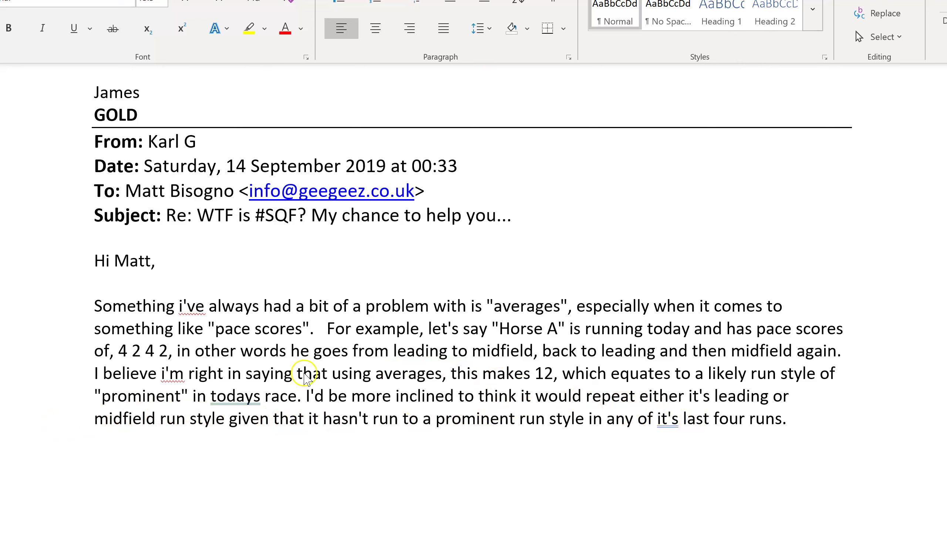
# On the geegeez site, open the pace view of the 13:45 Ludlow race and show the runners' last-four-run scores as Data.
pyautogui.moveTo(351, 532)
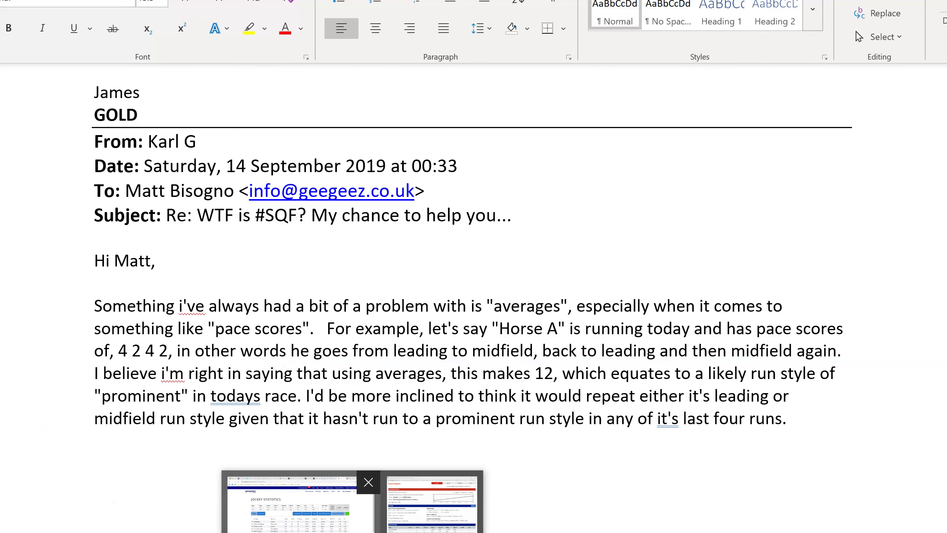
pyautogui.click(298, 507)
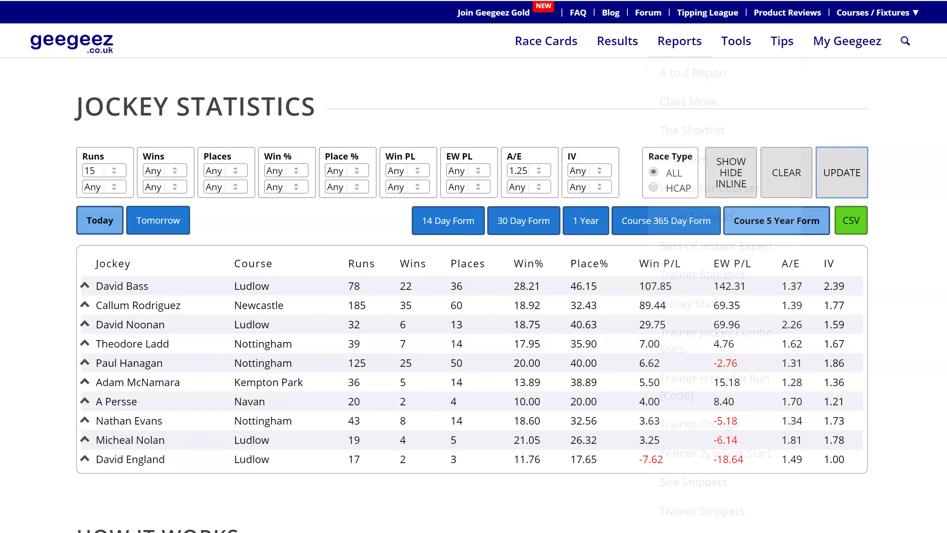
pyautogui.click(618, 42)
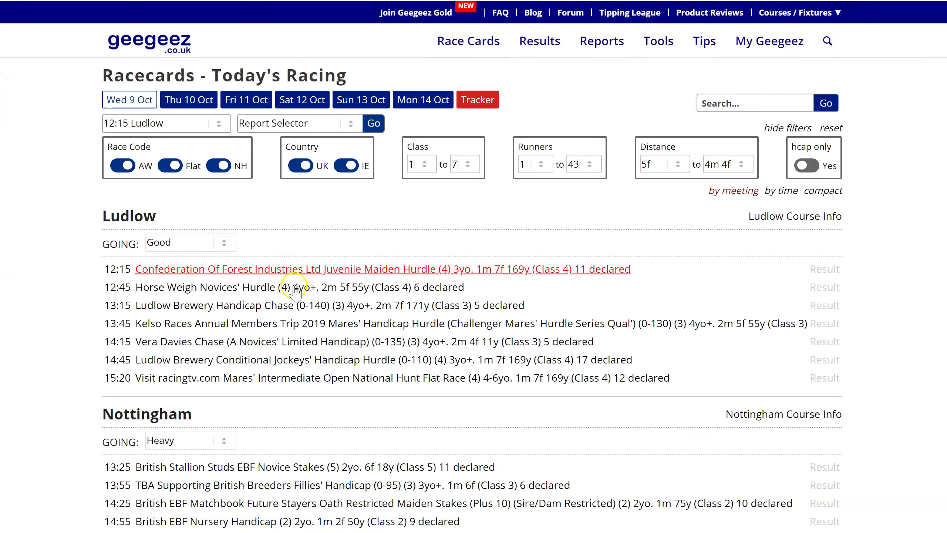
pyautogui.click(298, 324)
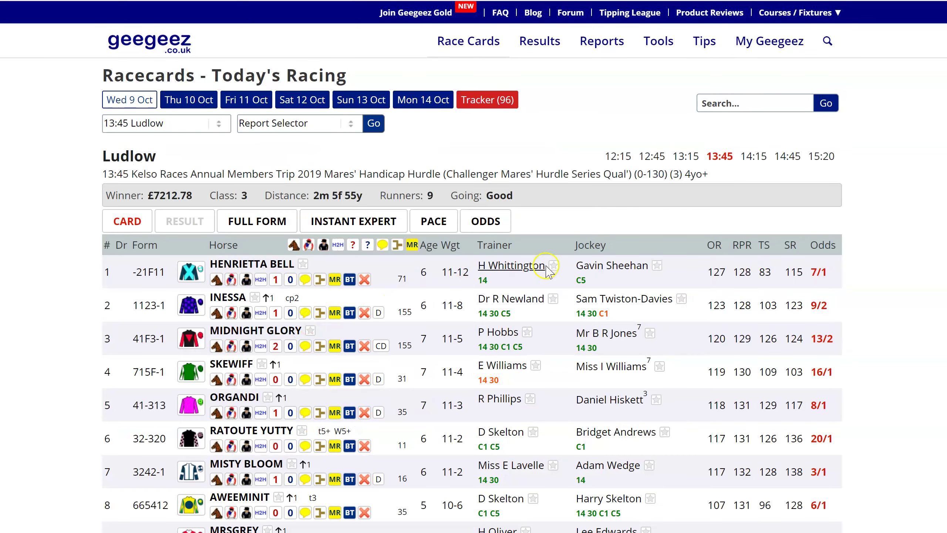
pyautogui.click(445, 227)
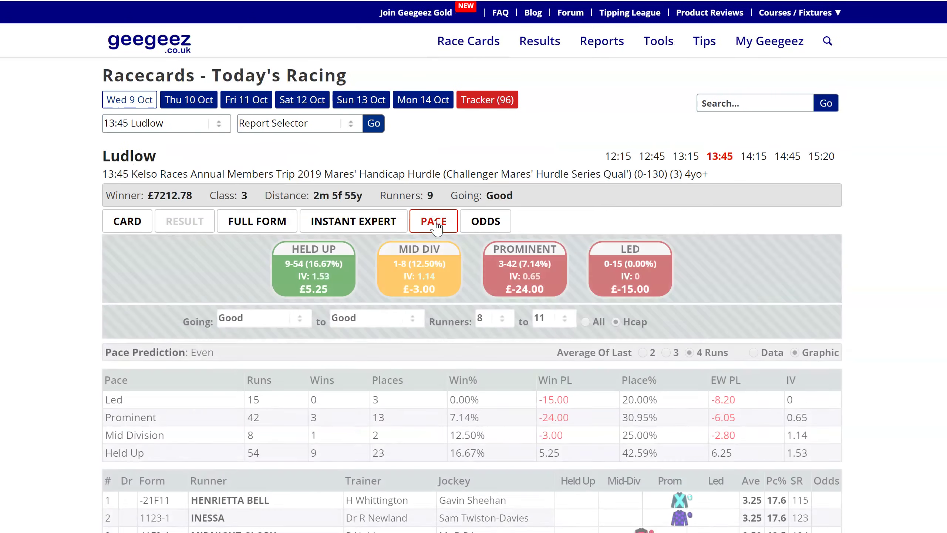
pyautogui.scroll(-5, 531, 238)
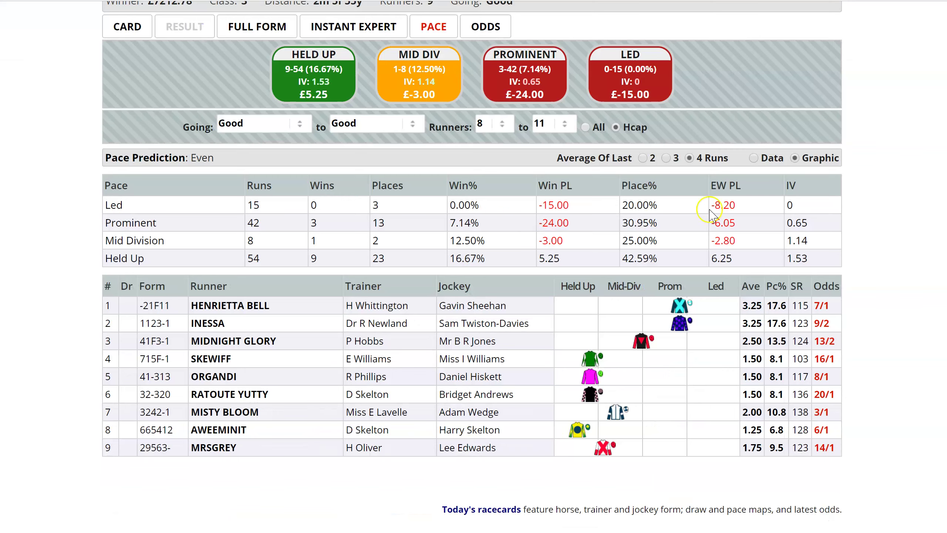
pyautogui.click(754, 157)
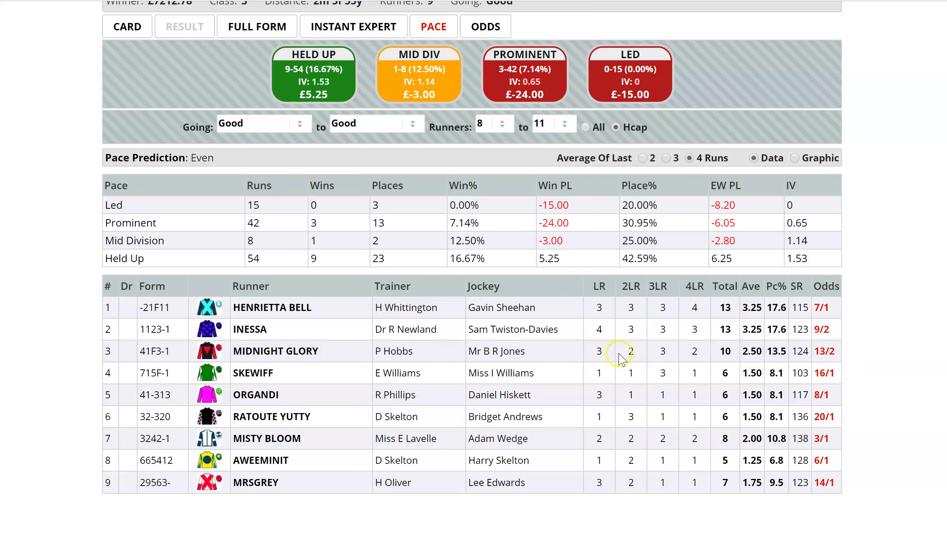
# Show the 13:45 Ludlow runners' four-run pace averages as Graphic and sort them from most forward to most held up.
pyautogui.moveTo(627, 360)
pyautogui.click(798, 160)
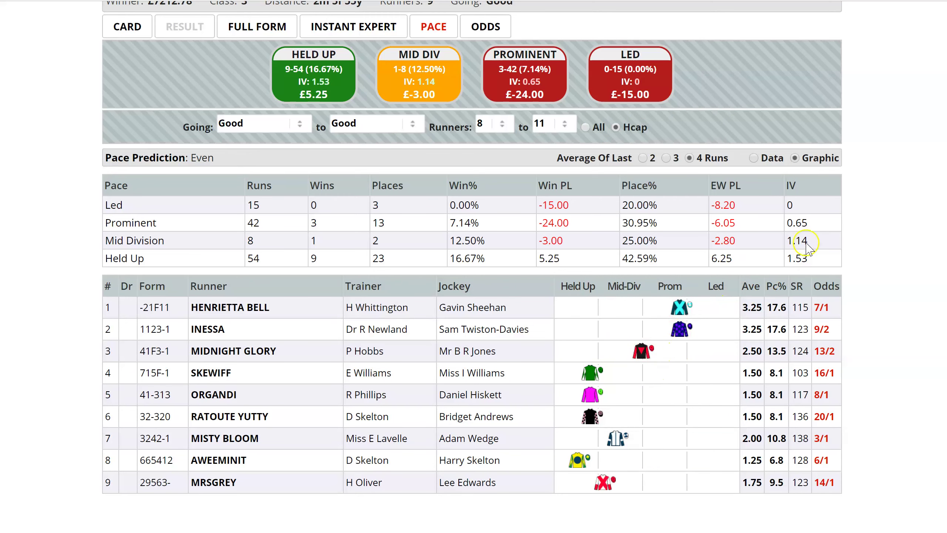
pyautogui.click(715, 291)
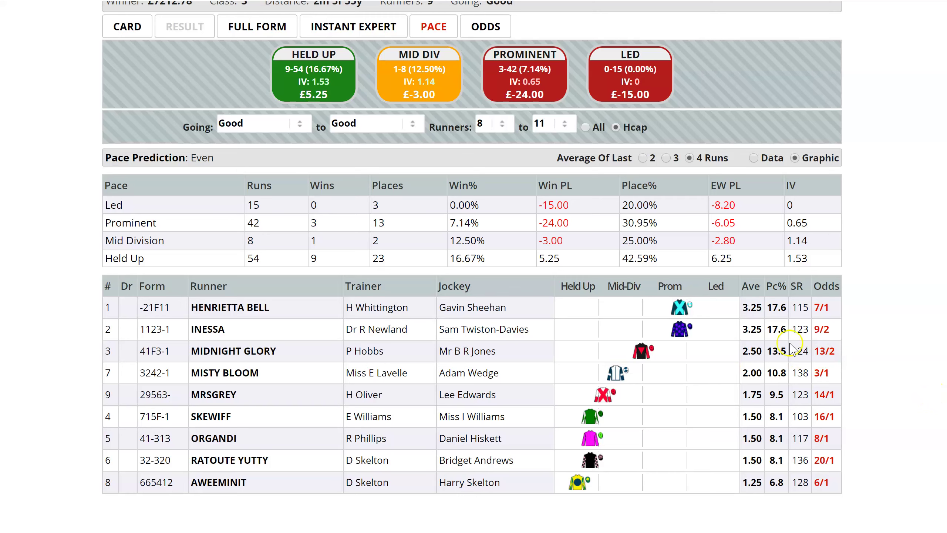
pyautogui.click(861, 341)
pyautogui.click(877, 343)
pyautogui.click(878, 343)
# Switch to the Word document and highlight the example pace scores 4 2 4 2 in the emailed question.
pyautogui.scroll(2, 862, 302)
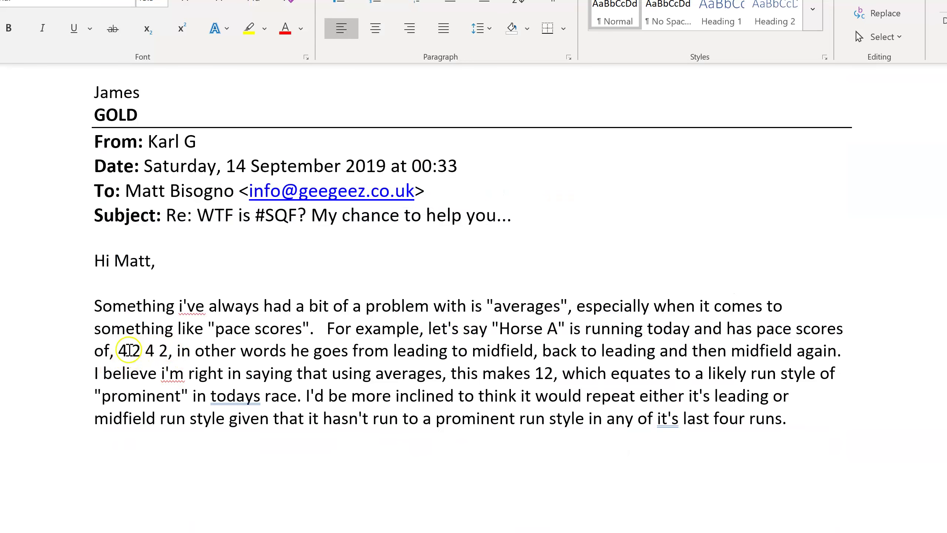
pyautogui.moveTo(120, 350); pyautogui.dragTo(158, 350)
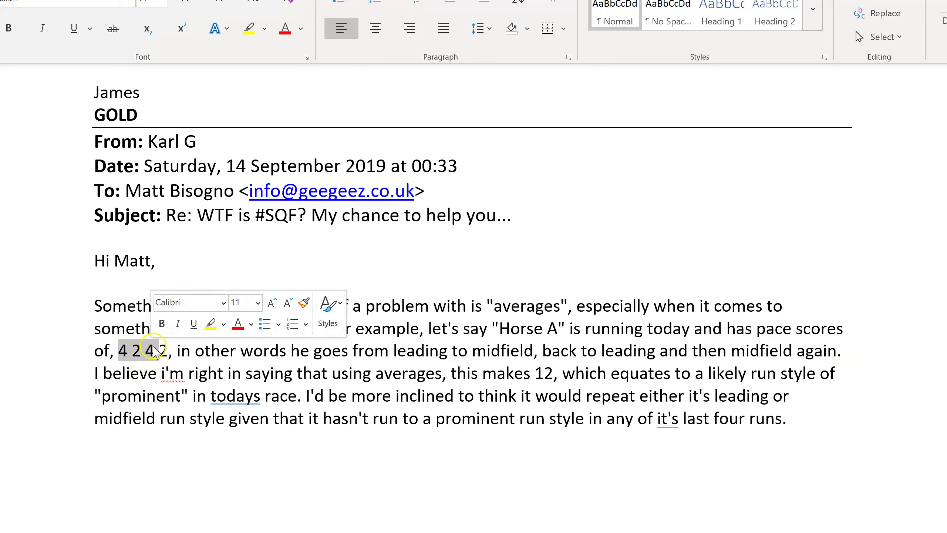
pyautogui.click(155, 352)
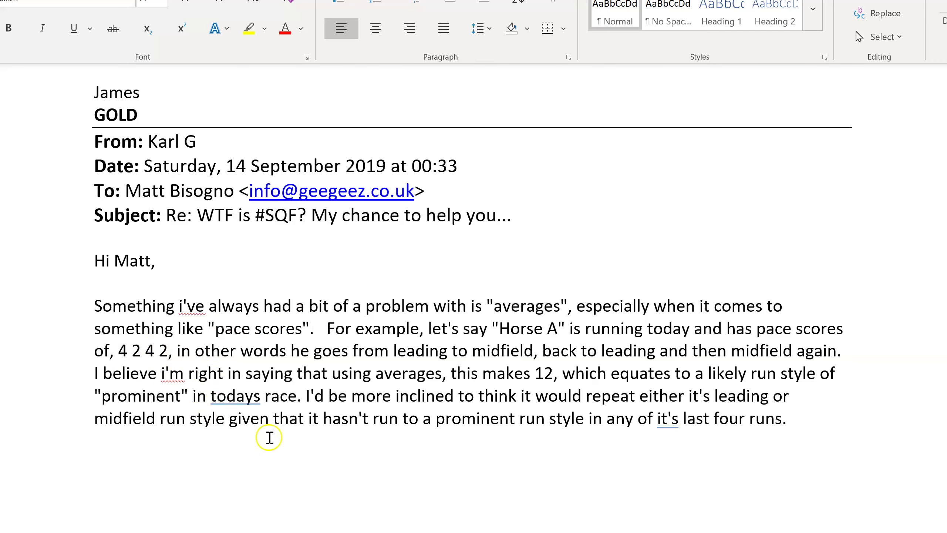
# Return to the geegeez pace view, average the runners' last 3 runs and sort the graphic from most forward to most held up.
pyautogui.moveTo(352, 532)
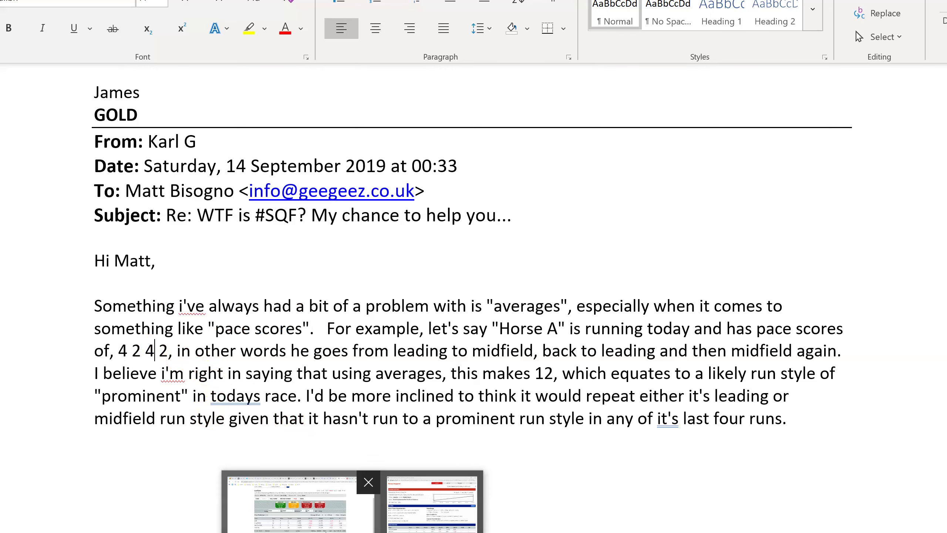
pyautogui.click(300, 519)
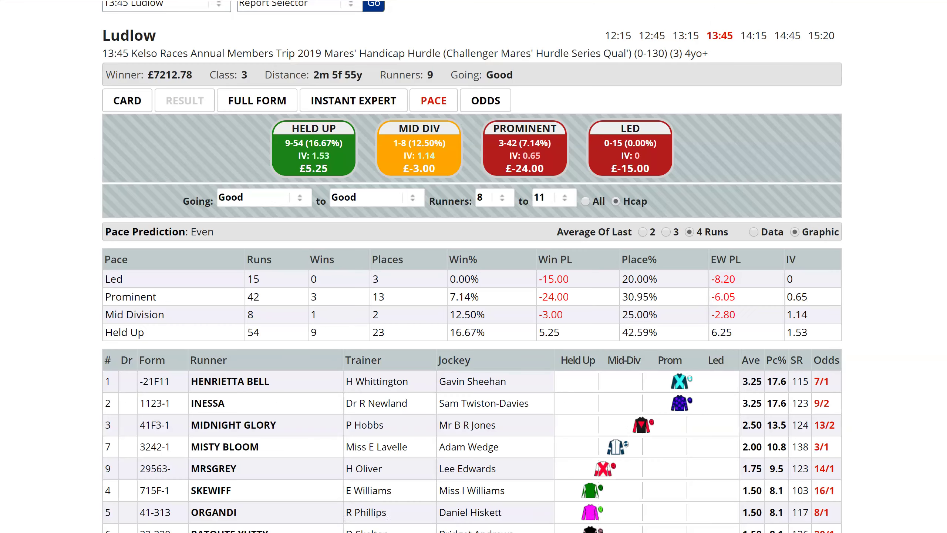
pyautogui.click(666, 232)
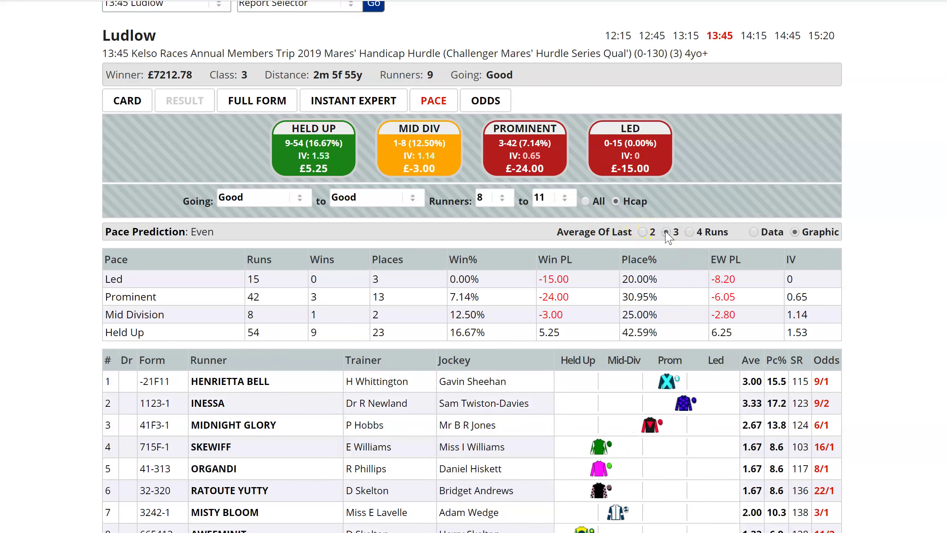
pyautogui.click(705, 361)
pyautogui.click(705, 361)
pyautogui.scroll(-3, 707, 354)
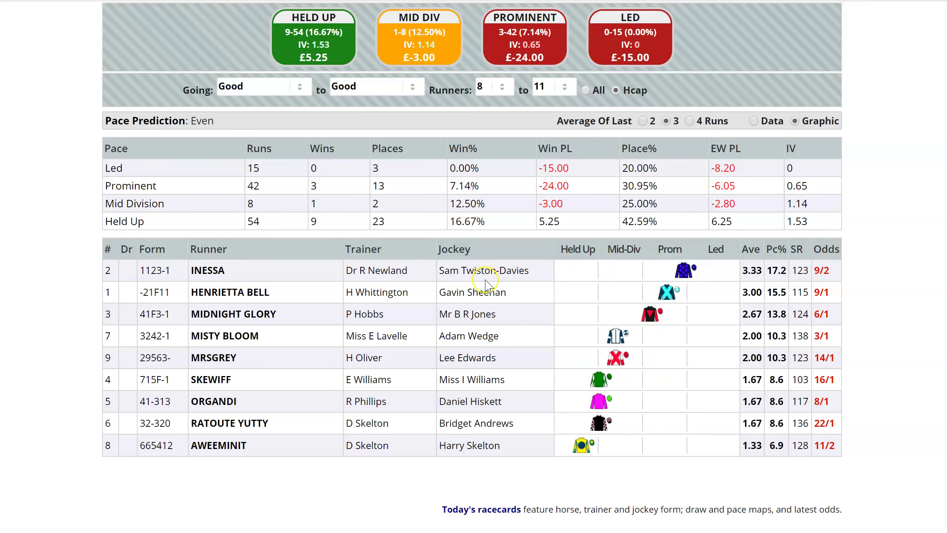
# Average the pace scores over the last 2 runs and sort the runners from most forward to most held up.
pyautogui.scroll(2, 469, 278)
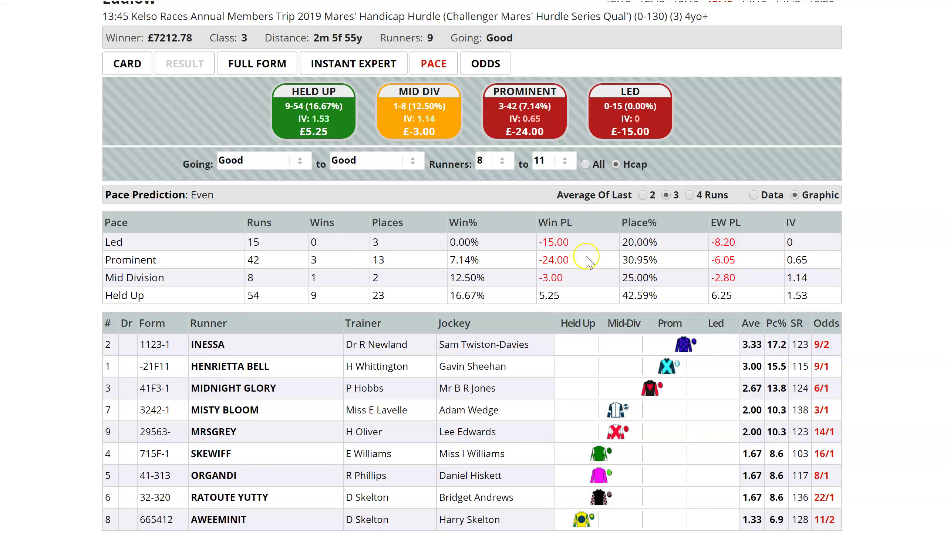
pyautogui.click(643, 195)
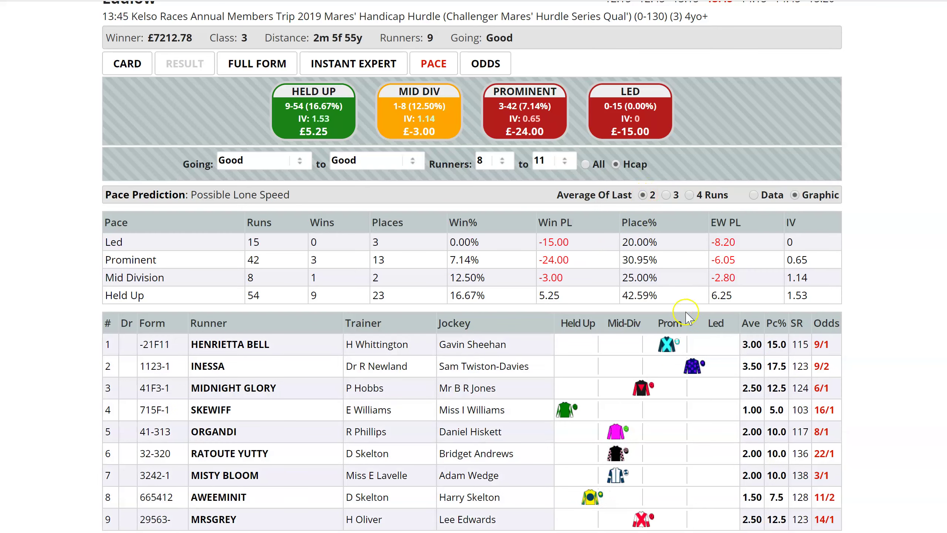
pyautogui.click(702, 320)
pyautogui.click(701, 322)
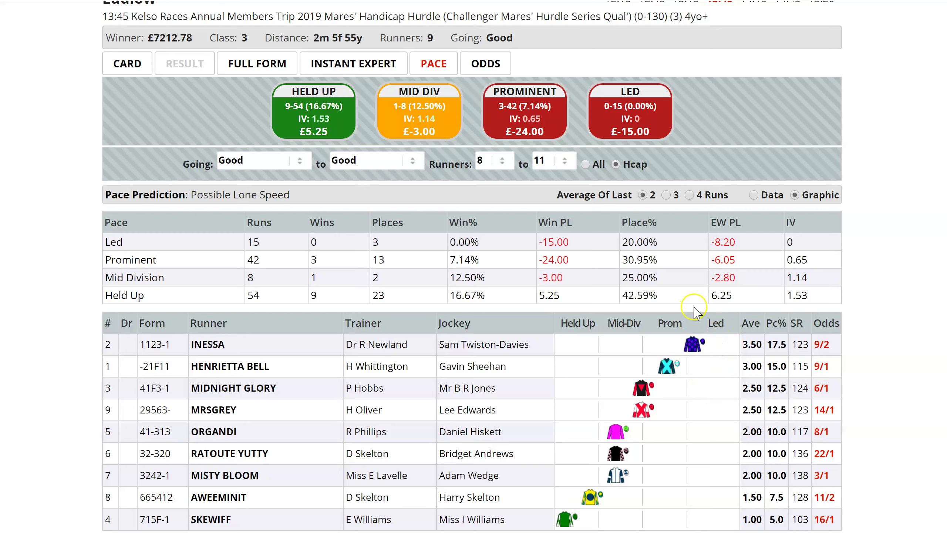
# Set the pace averages back to the last 4 runs and re-sort the runners from most forward to most held up.
pyautogui.click(692, 195)
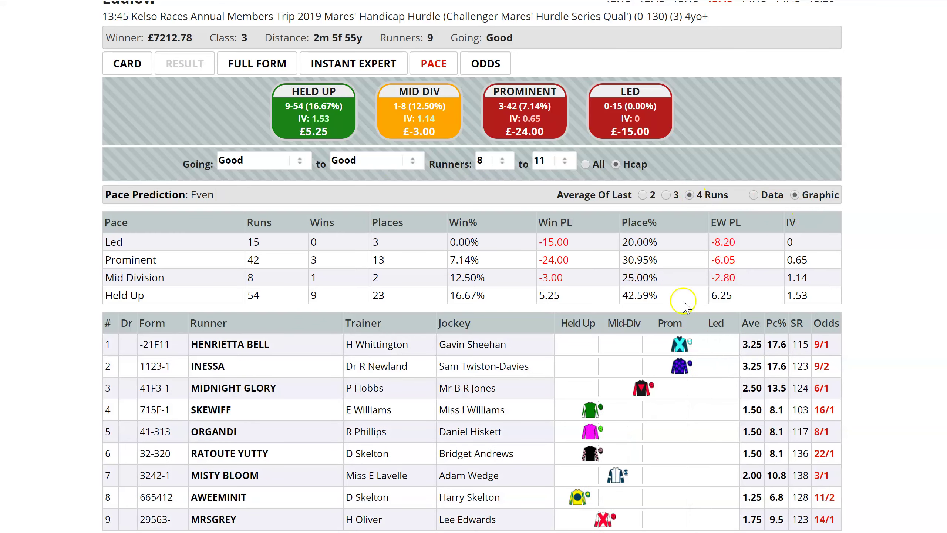
pyautogui.click(716, 324)
pyautogui.click(716, 324)
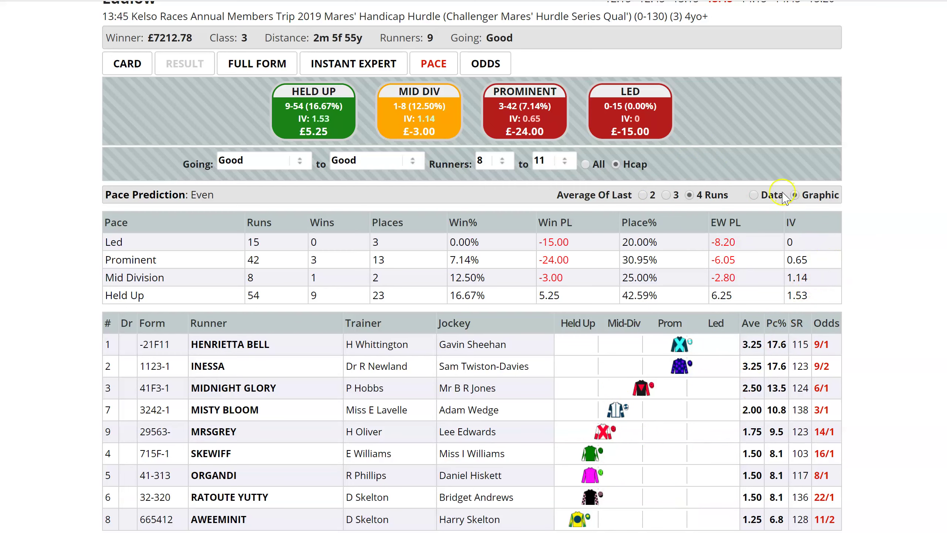
# Compare the runners' four-run pace scores in Data and Graphic form, finishing on Data.
pyautogui.click(753, 195)
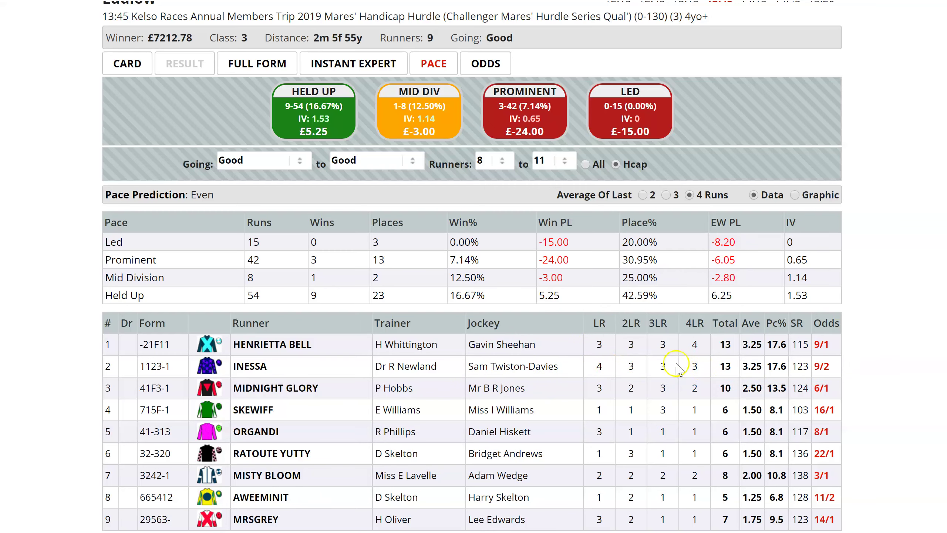
pyautogui.click(794, 195)
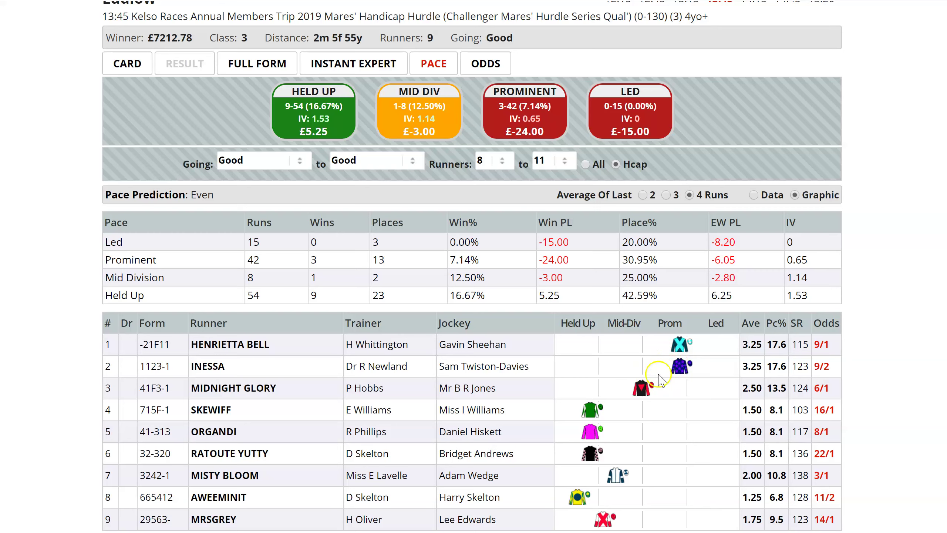
pyautogui.click(752, 194)
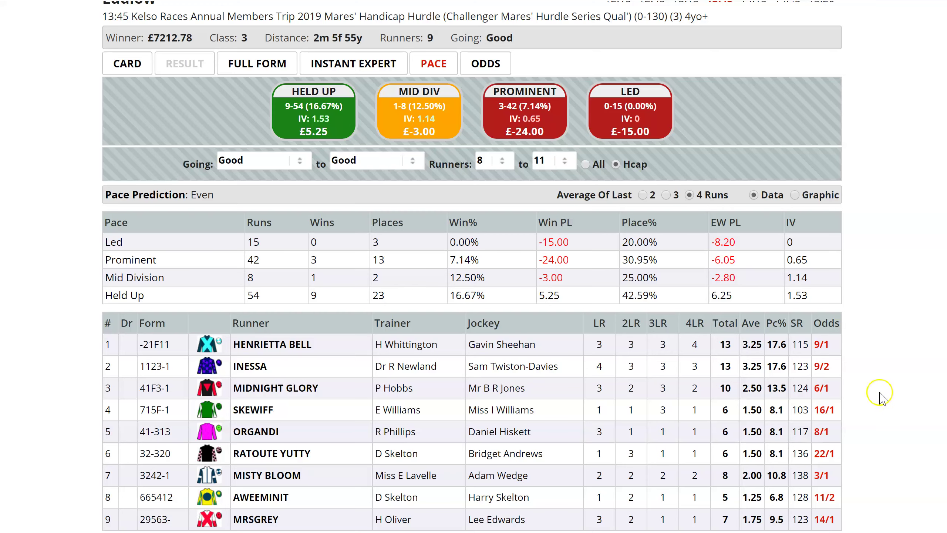
# Examine the Ludlow runners' individual last-four-run pace scores, totals and averages alongside the run-style summary.
pyautogui.scroll(-2, 884, 397)
pyautogui.scroll(2, 887, 394)
pyautogui.click(849, 308)
pyautogui.scroll(-2, 851, 313)
pyautogui.click(847, 296)
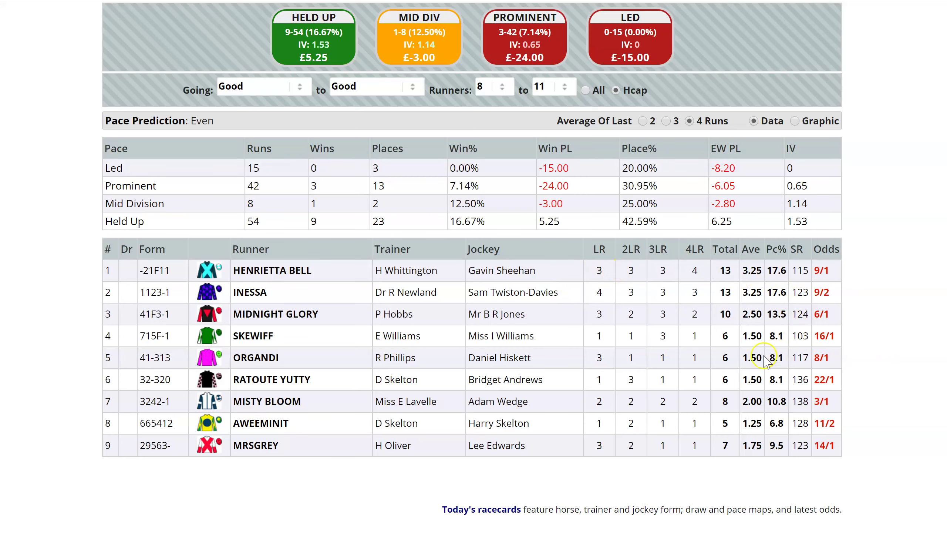
pyautogui.moveTo(596, 297)
pyautogui.scroll(2, 595, 297)
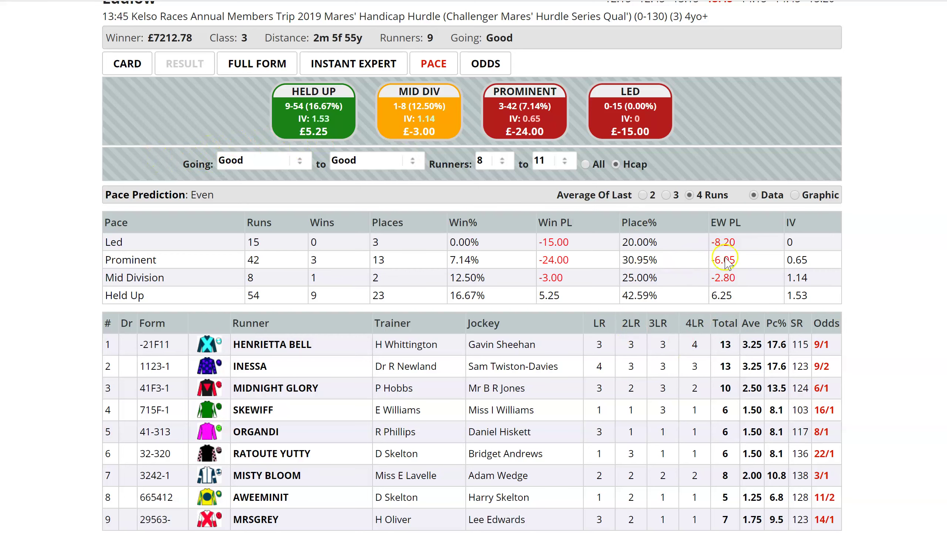
pyautogui.click(696, 295)
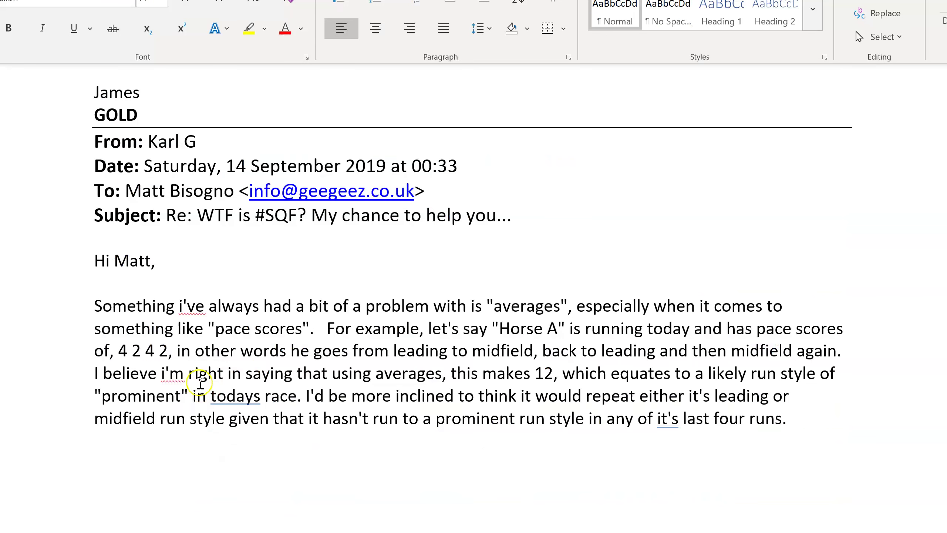
# In the Word document, read the end of the pace-score email and the next emailed question about low, middle and high draws.
pyautogui.click(184, 366)
pyautogui.scroll(-4, 211, 372)
pyautogui.scroll(-3, 211, 372)
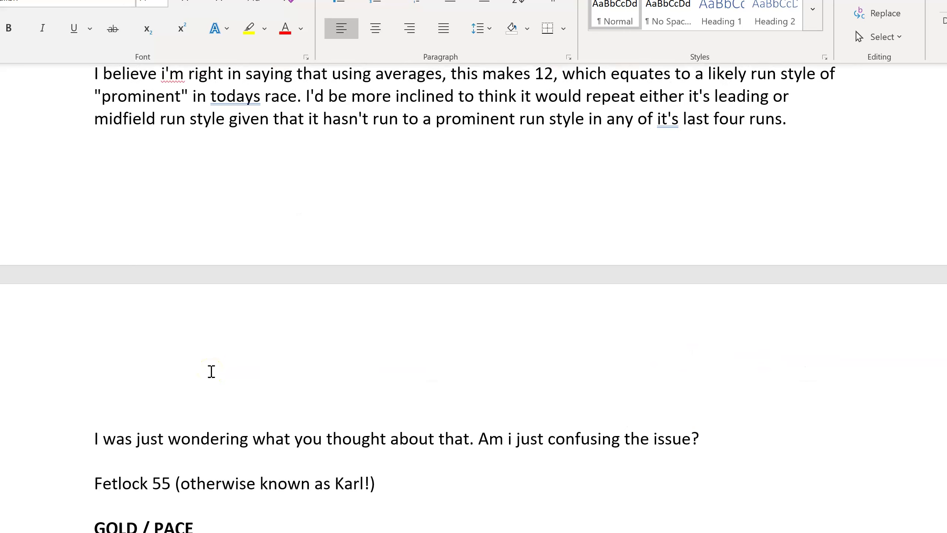
pyautogui.scroll(6, 211, 372)
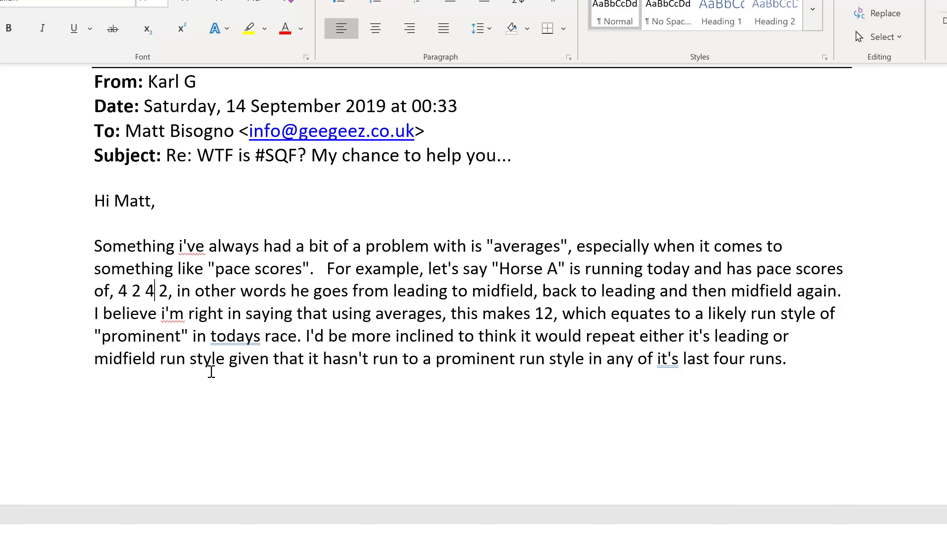
pyautogui.scroll(-14, 211, 372)
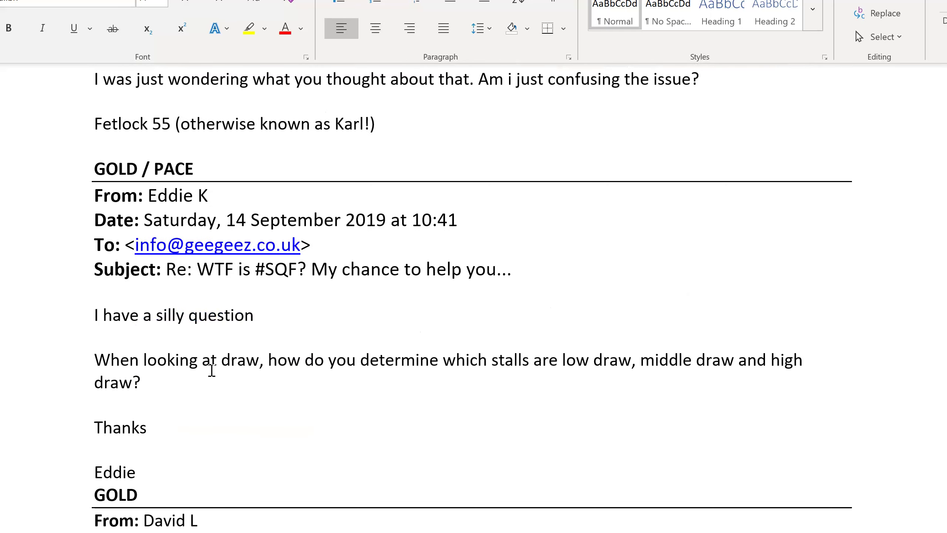
pyautogui.click(218, 352)
# Return to the geegeez site and open the 17:25 Newcastle handicap from the Wed 9 Oct racecards.
pyautogui.click(249, 308)
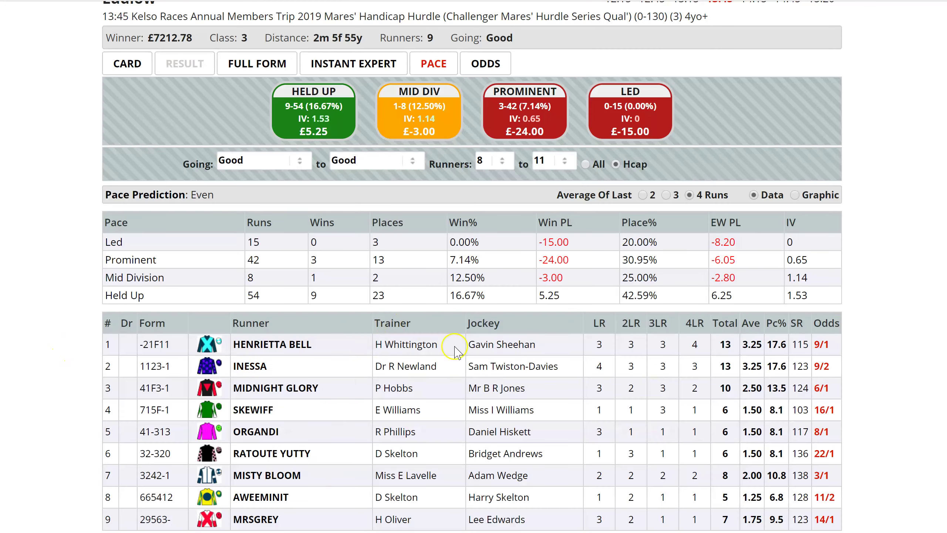
pyautogui.scroll(3, 455, 340)
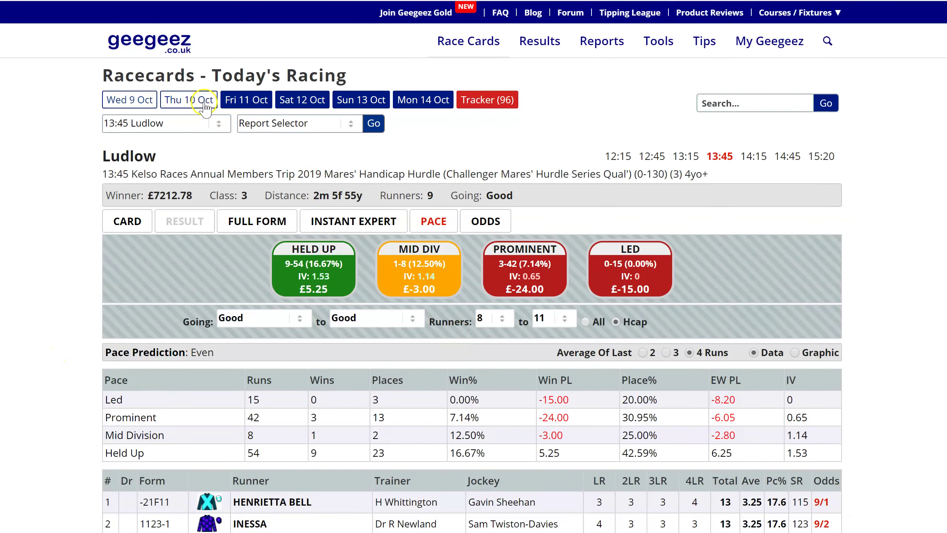
pyautogui.click(130, 98)
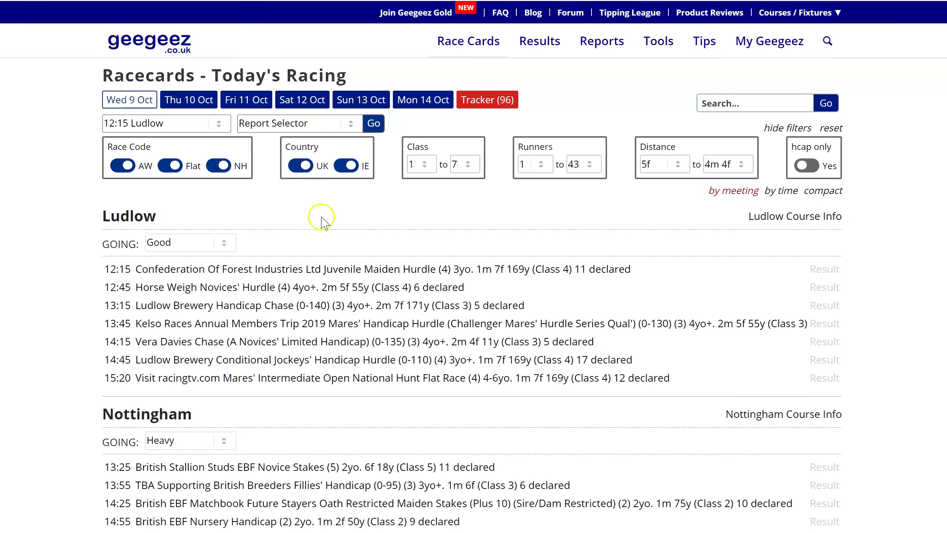
pyautogui.scroll(-15, 321, 223)
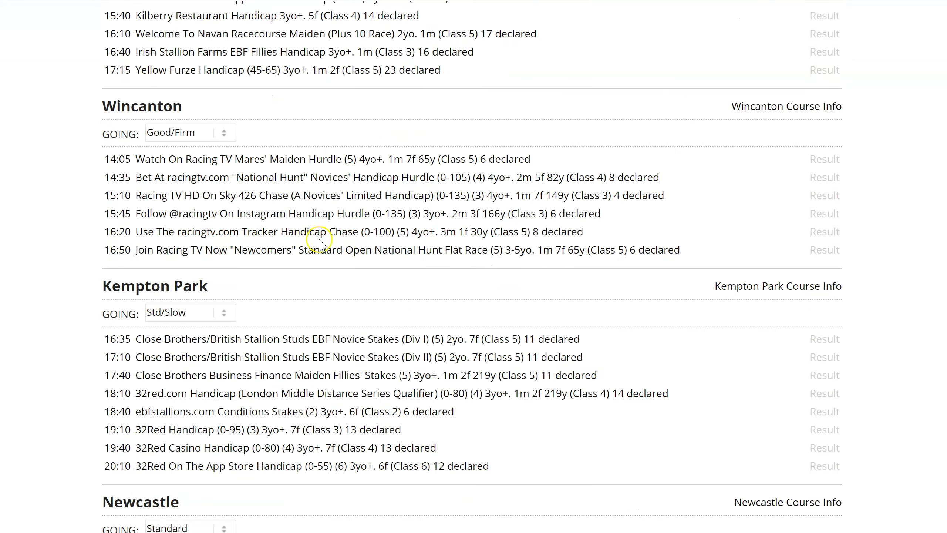
pyautogui.scroll(-5, 320, 243)
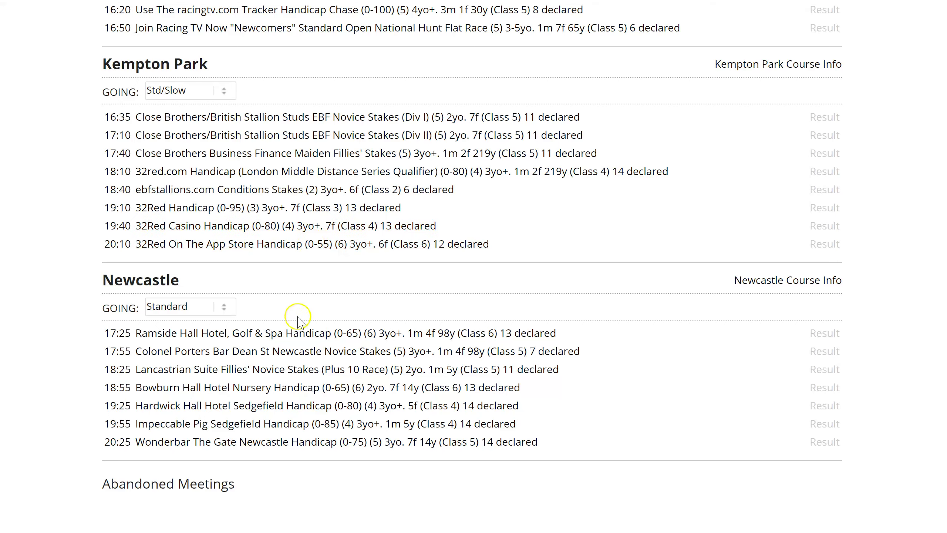
pyautogui.click(282, 335)
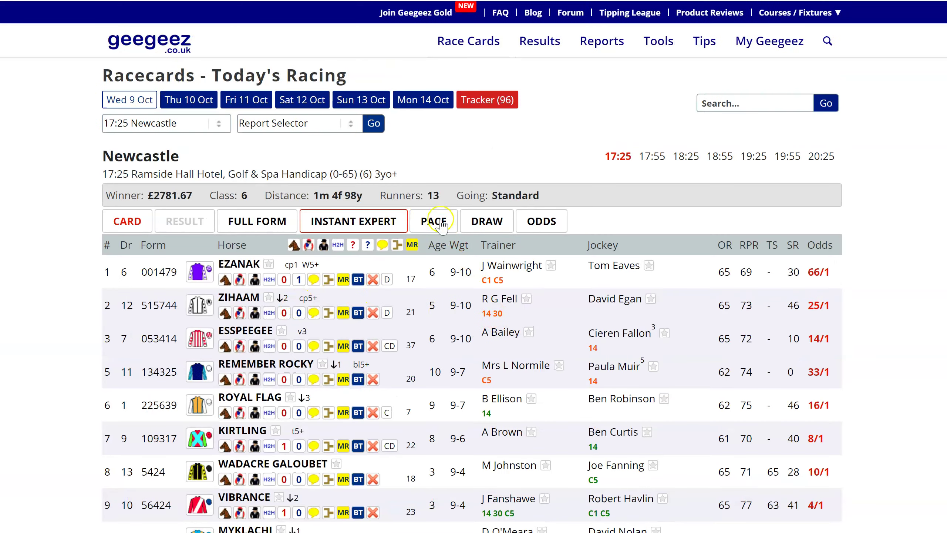
# Open the race's Draw view, base the figures on Actual draw positions and examine the low, medium, high and individual stall tables.
pyautogui.click(485, 221)
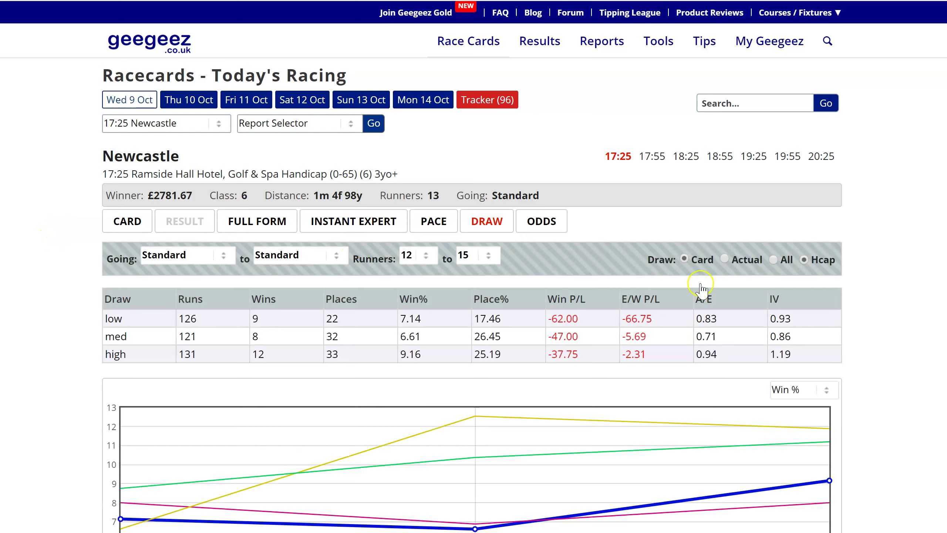
pyautogui.moveTo(727, 261)
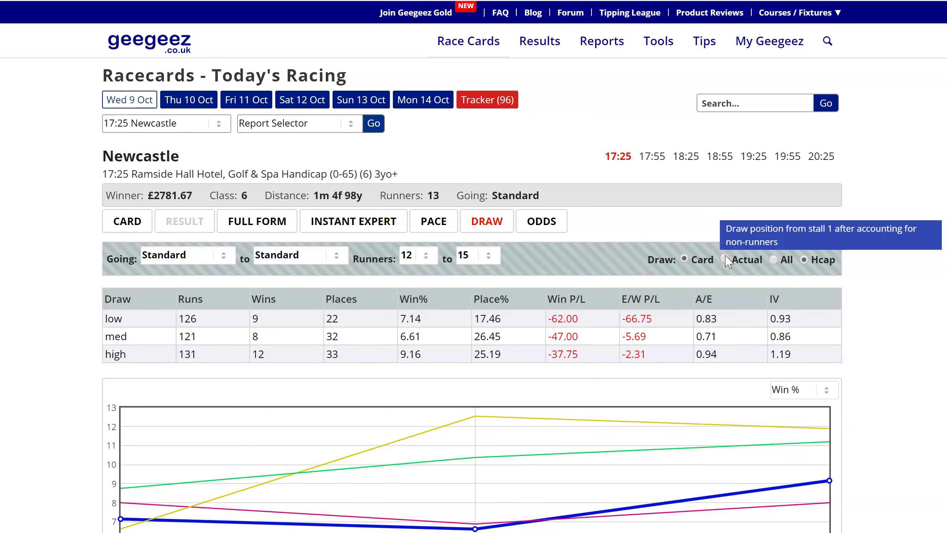
pyautogui.click(726, 258)
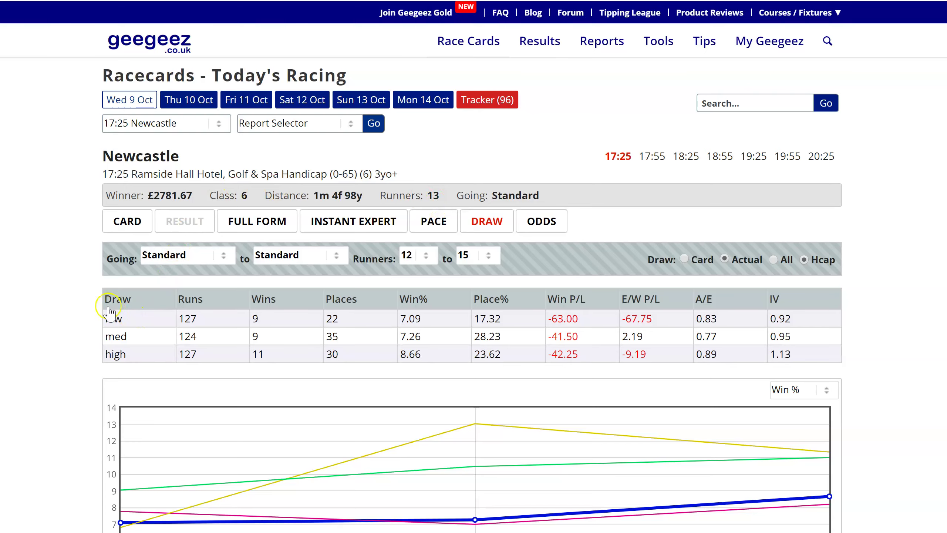
pyautogui.scroll(-10, 112, 310)
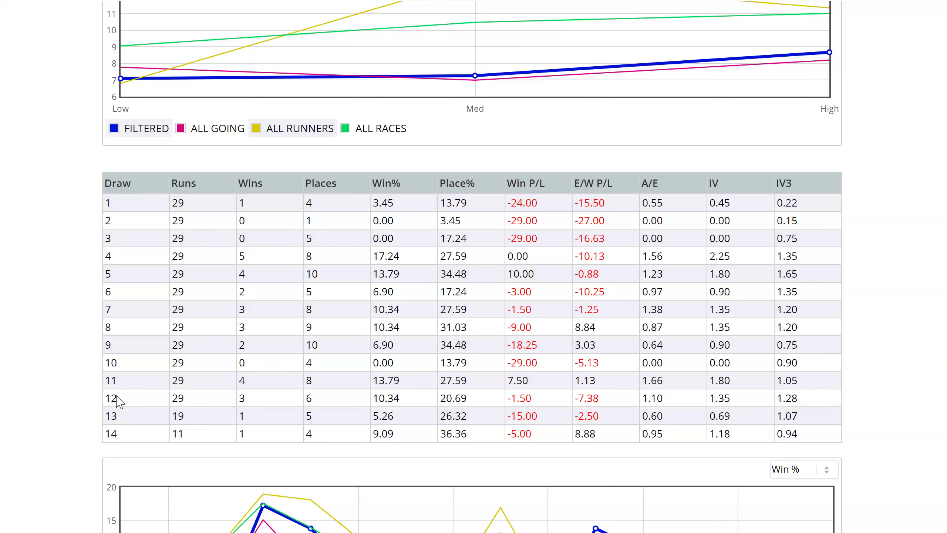
# Limit the Newcastle draw data to 12-runner races and examine the low, medium, high and individual stall tables.
pyautogui.scroll(10, 130, 383)
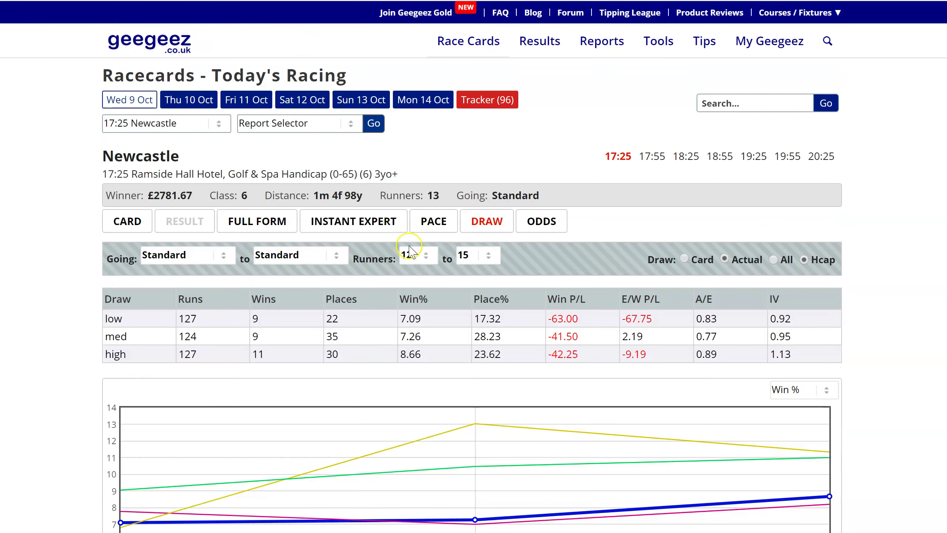
pyautogui.click(473, 263)
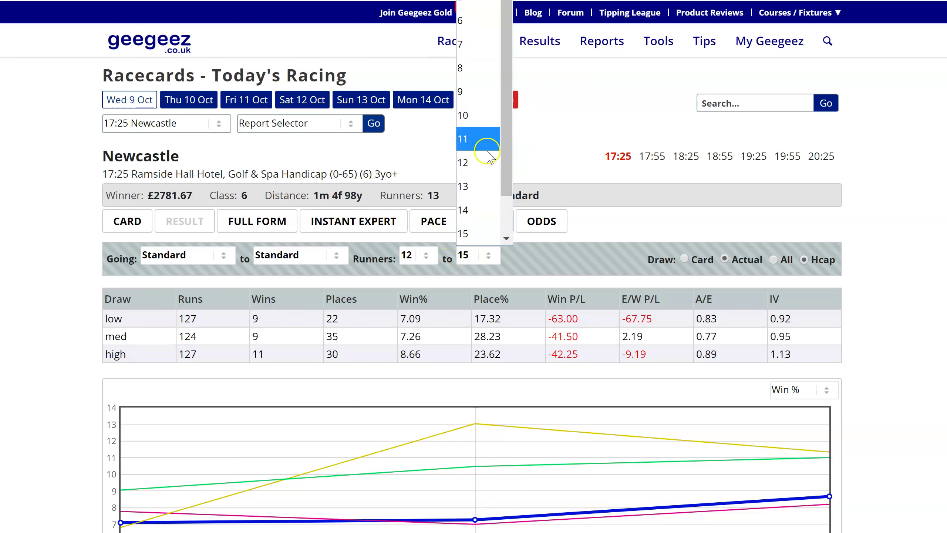
pyautogui.click(469, 160)
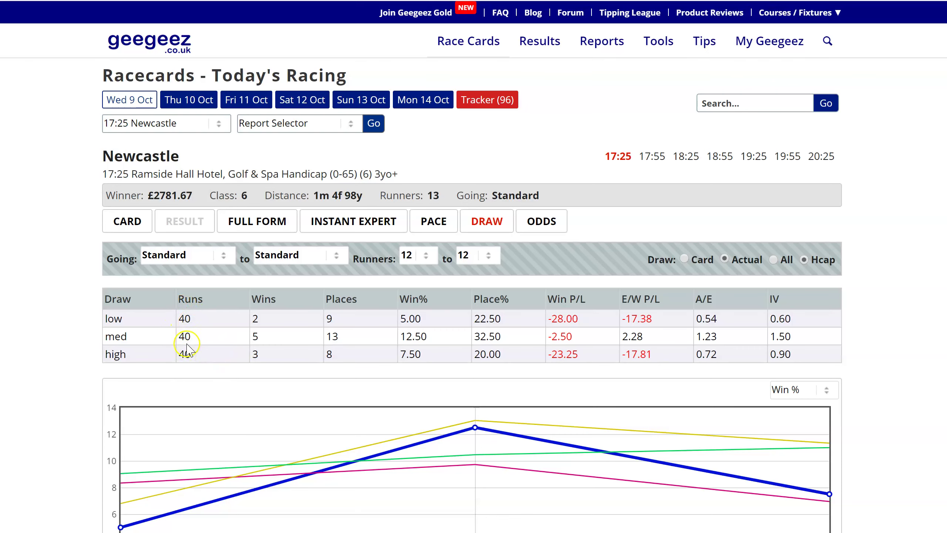
pyautogui.scroll(-10, 140, 304)
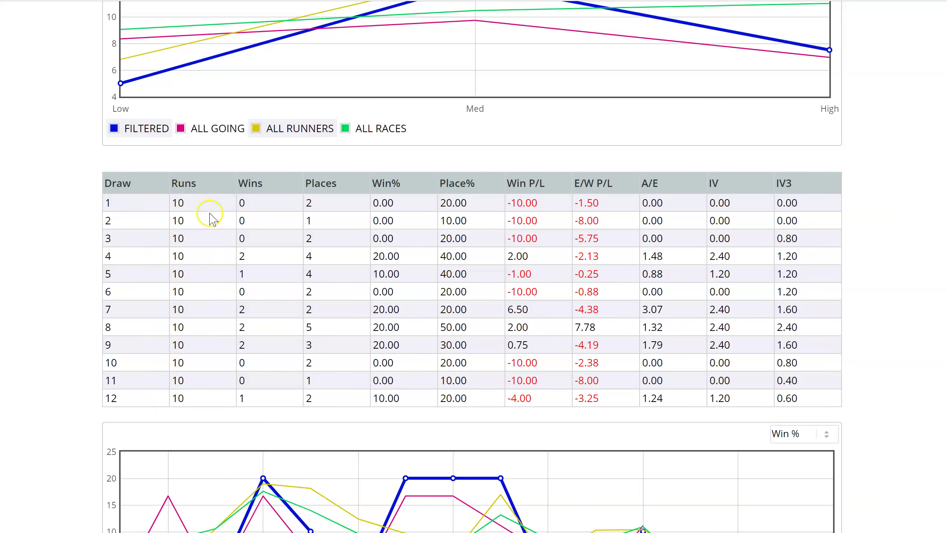
pyautogui.scroll(7, 209, 220)
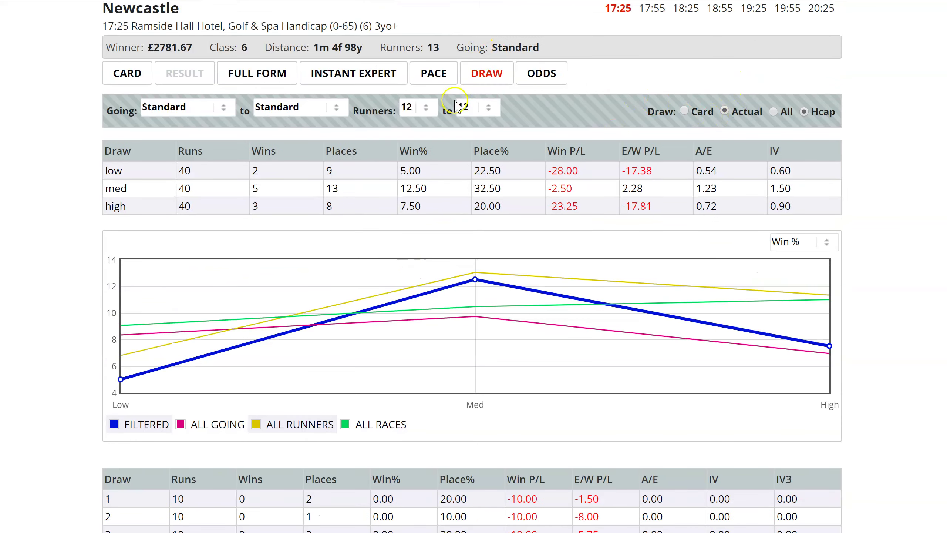
# Change the runners range to 13 to 13 and bring up the individual stall table for 13-runner races.
pyautogui.click(407, 108)
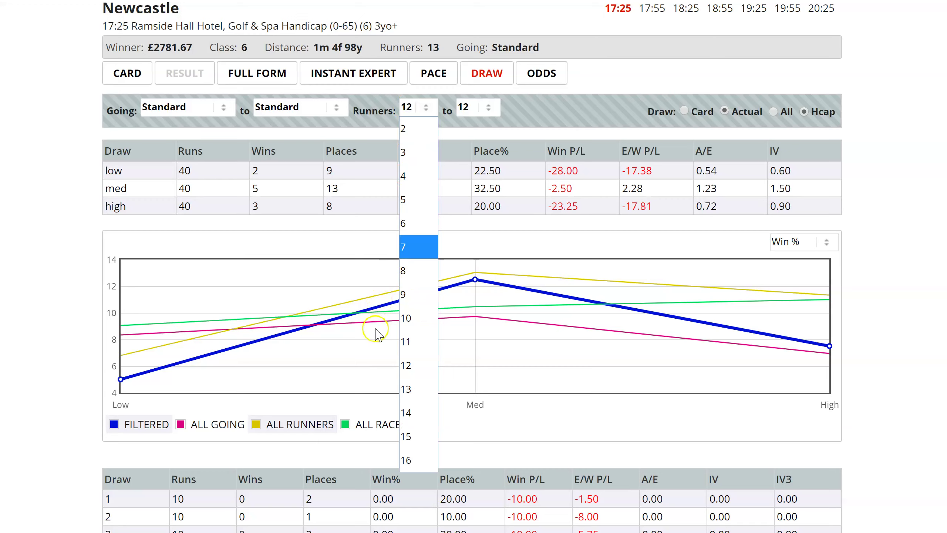
pyautogui.click(407, 389)
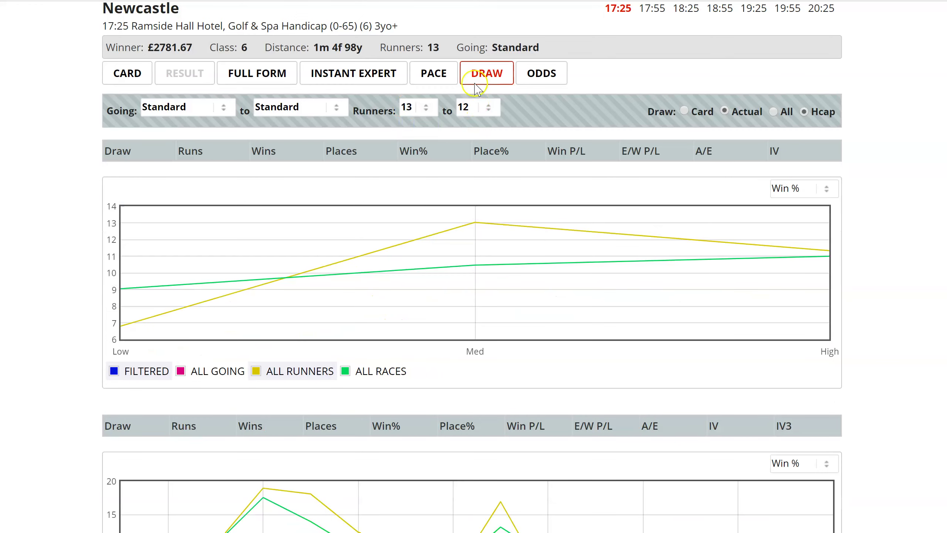
pyautogui.click(467, 108)
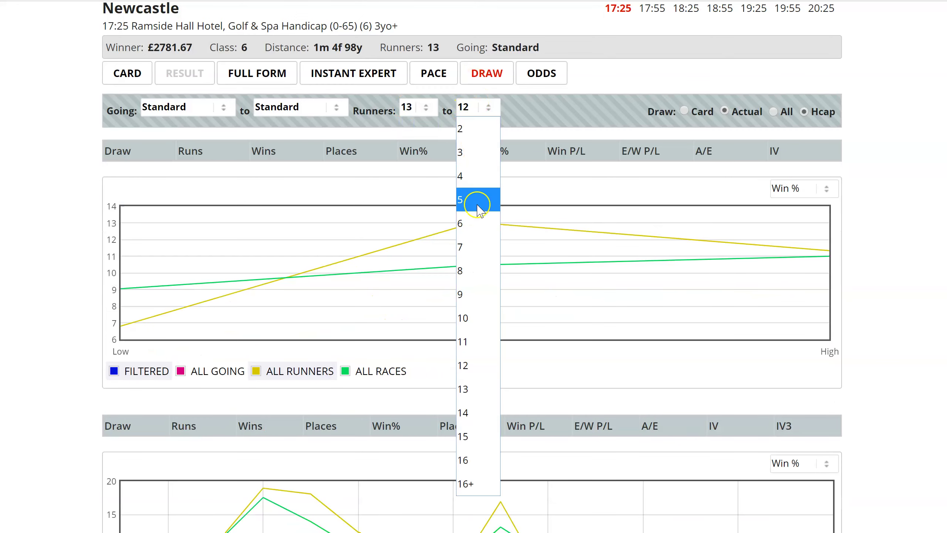
pyautogui.click(464, 389)
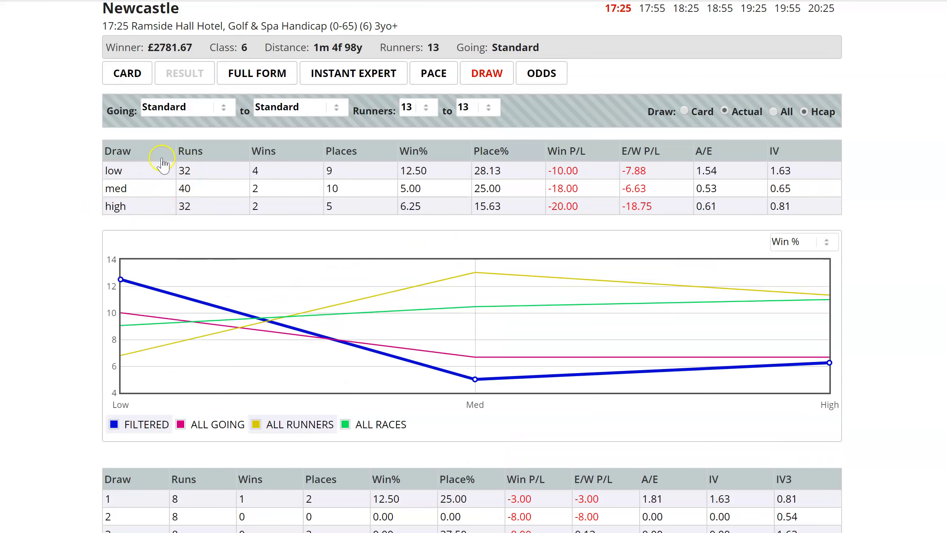
pyautogui.scroll(-8, 154, 220)
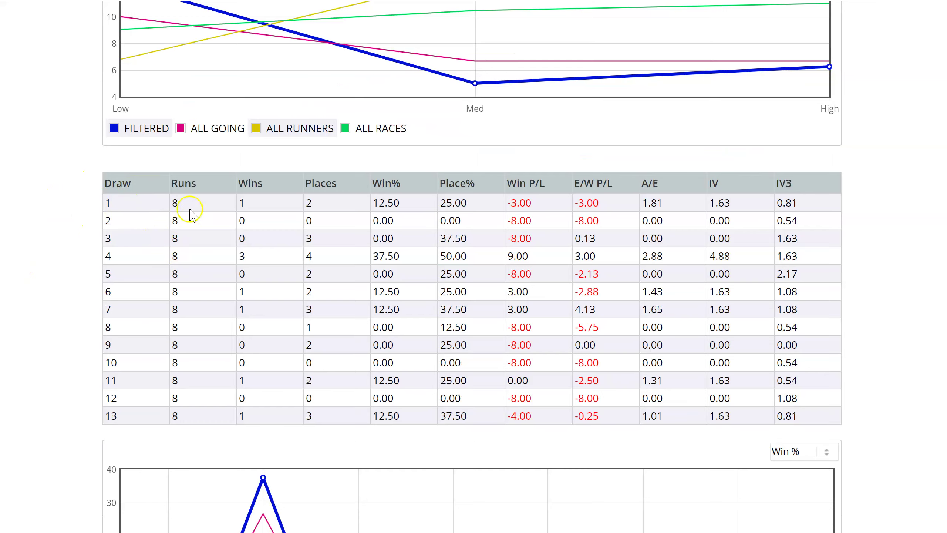
# Compare the low, medium and high run totals with the individual stall rows to see how 13 stalls are grouped.
pyautogui.scroll(10, 195, 242)
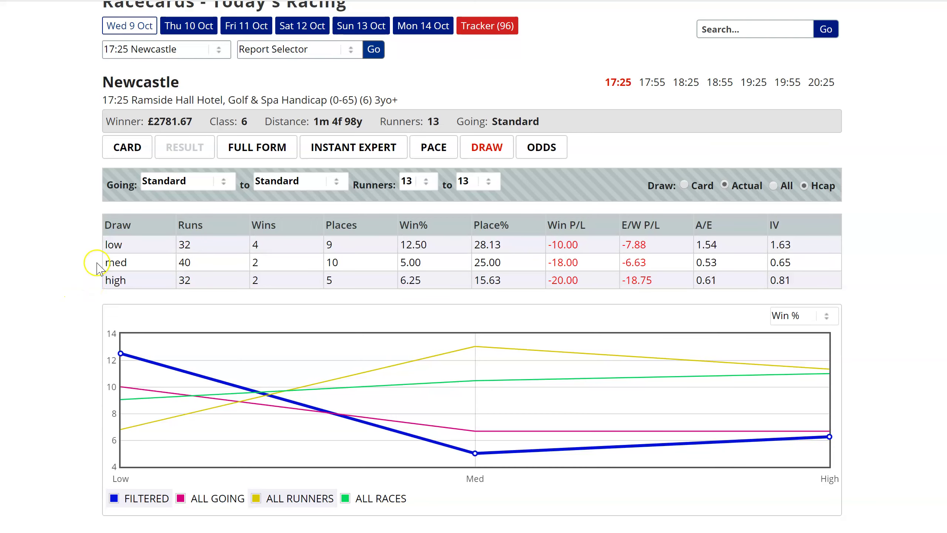
pyautogui.scroll(-7, 97, 267)
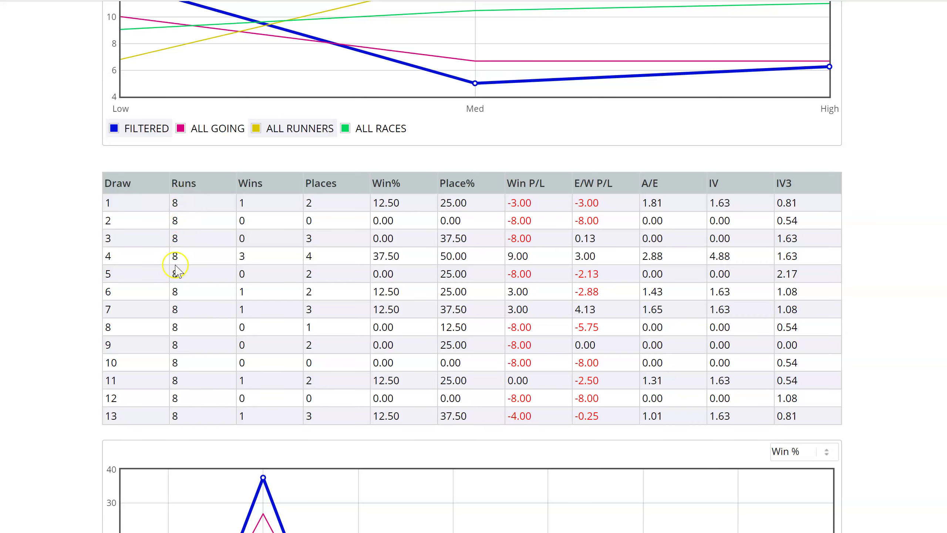
pyautogui.scroll(6, 178, 251)
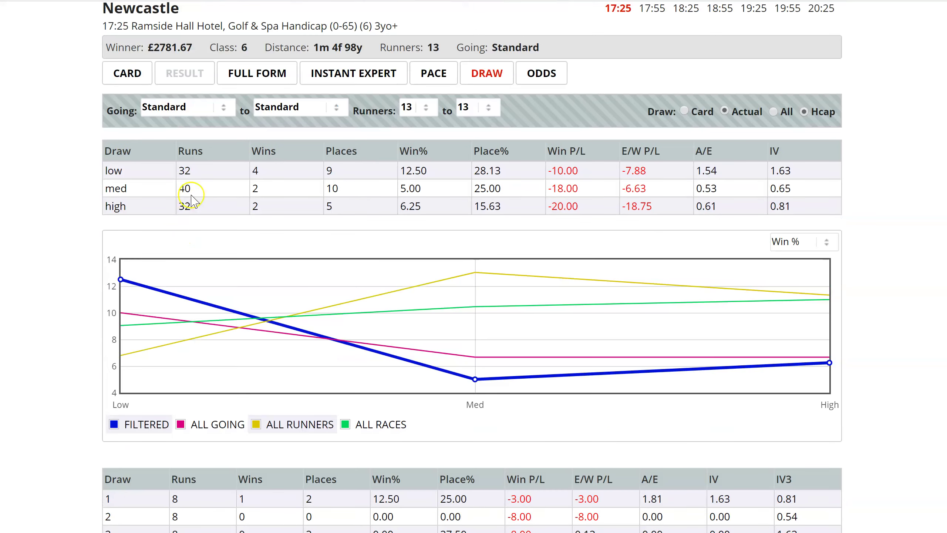
pyautogui.scroll(-9, 190, 172)
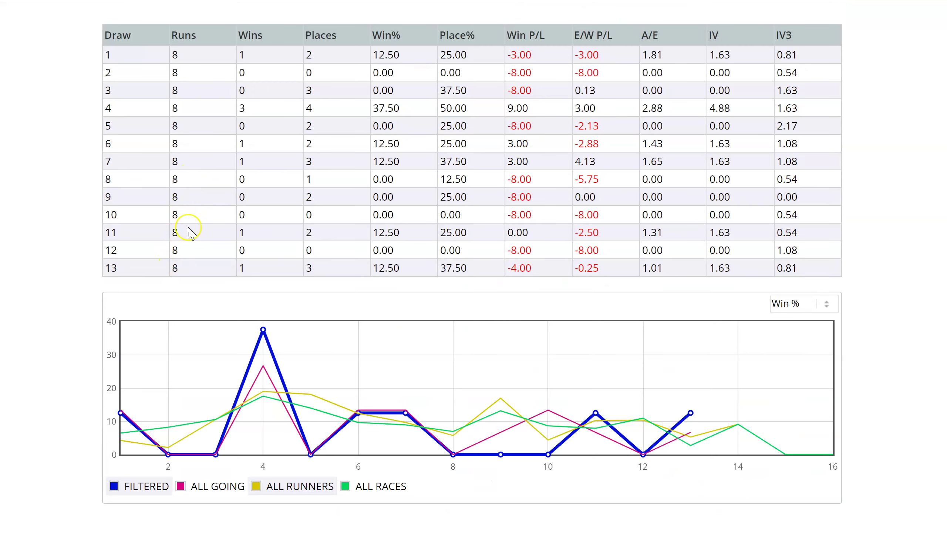
pyautogui.scroll(9, 188, 218)
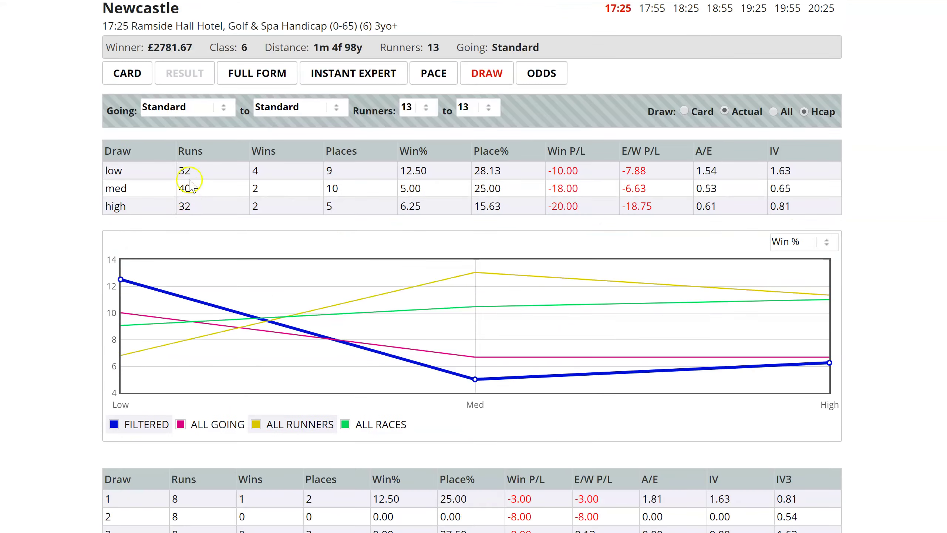
pyautogui.scroll(-7, 186, 212)
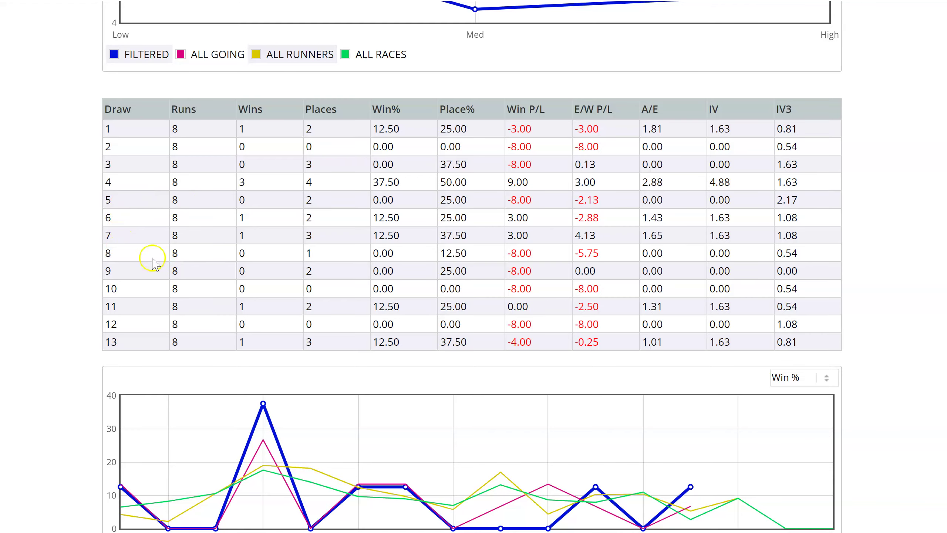
pyautogui.scroll(7, 170, 201)
pyautogui.scroll(-7, 144, 122)
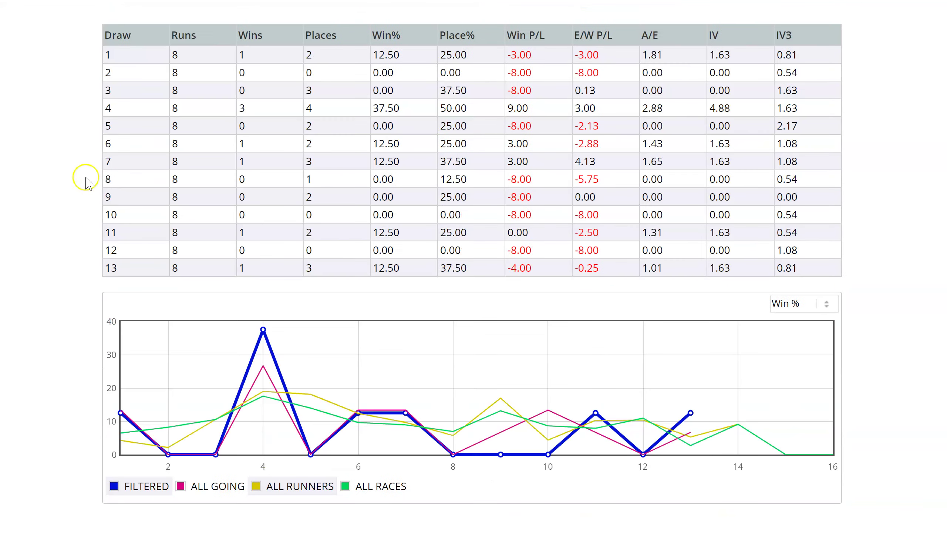
pyautogui.scroll(7, 144, 197)
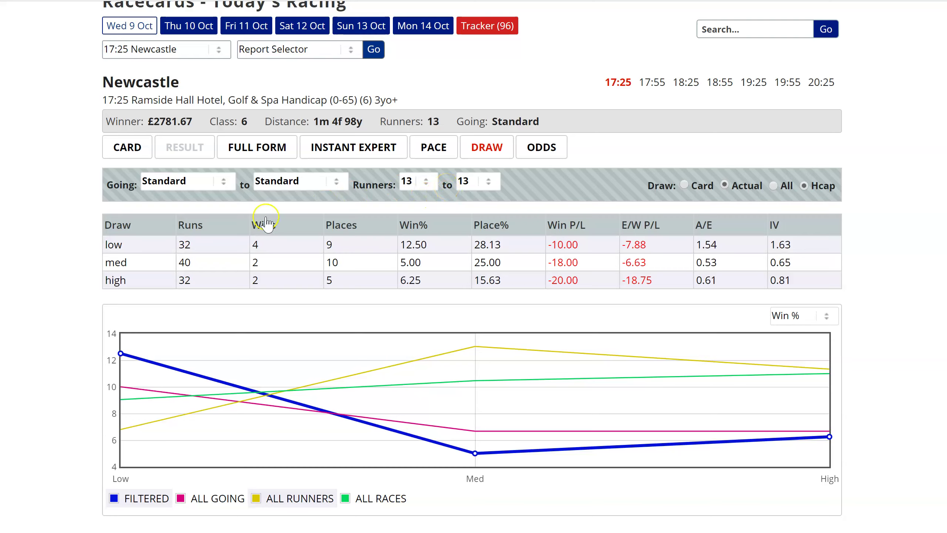
# Set the runners range to 14 to 14 and bring up the individual stall table for 14-runner races.
pyautogui.click(423, 181)
pyautogui.click(405, 483)
pyautogui.click(481, 181)
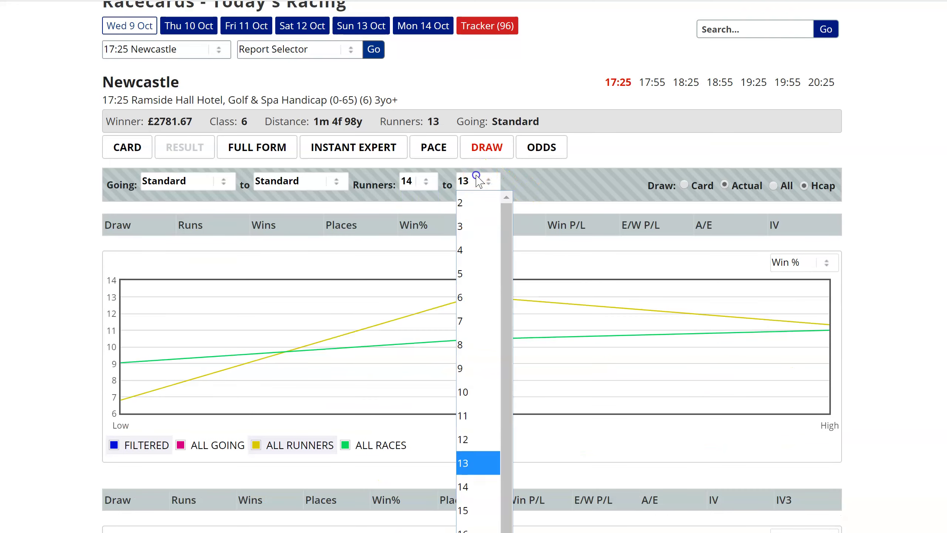
pyautogui.click(461, 486)
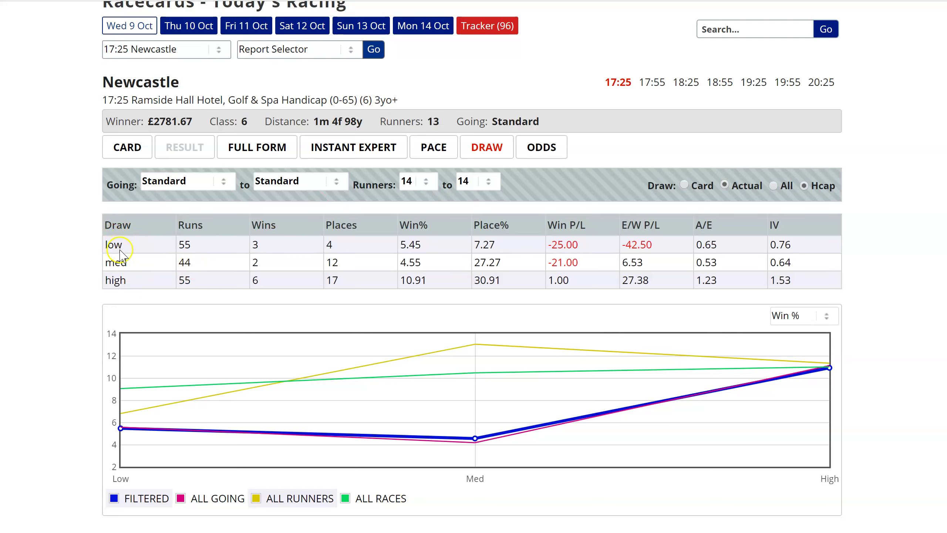
pyautogui.scroll(-8, 54, 301)
pyautogui.scroll(-2, 54, 301)
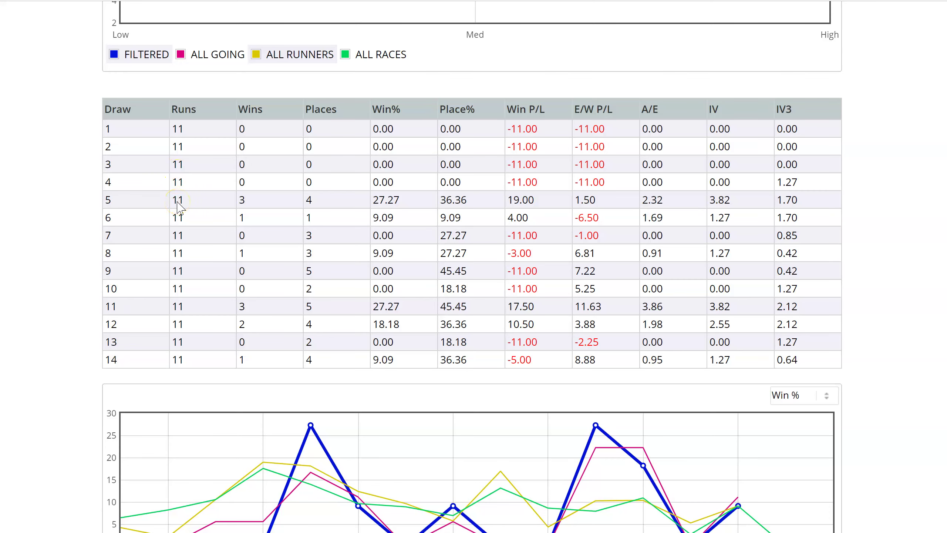
# Compare the low, medium and high run totals with the individual stall rows to see how 14 stalls are grouped.
pyautogui.scroll(8, 178, 207)
pyautogui.scroll(-10, 182, 176)
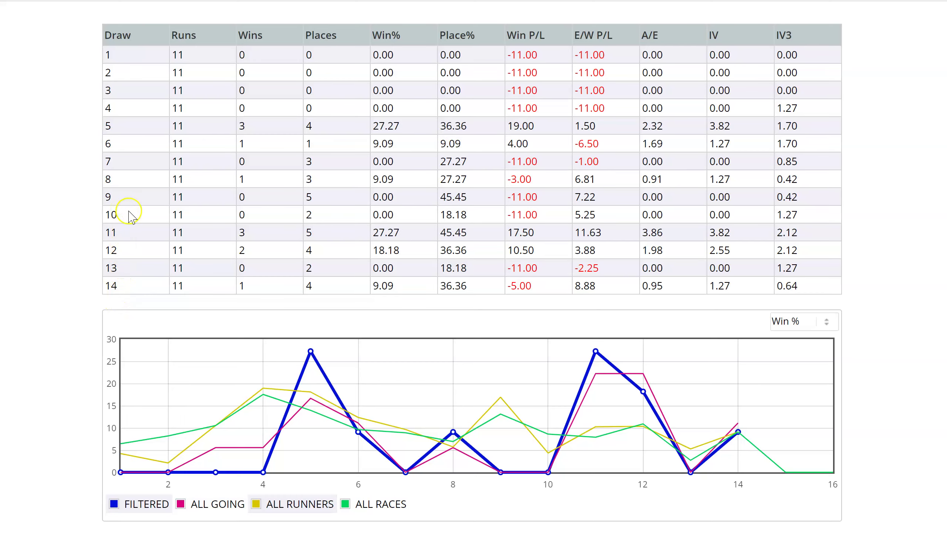
pyautogui.scroll(8, 159, 278)
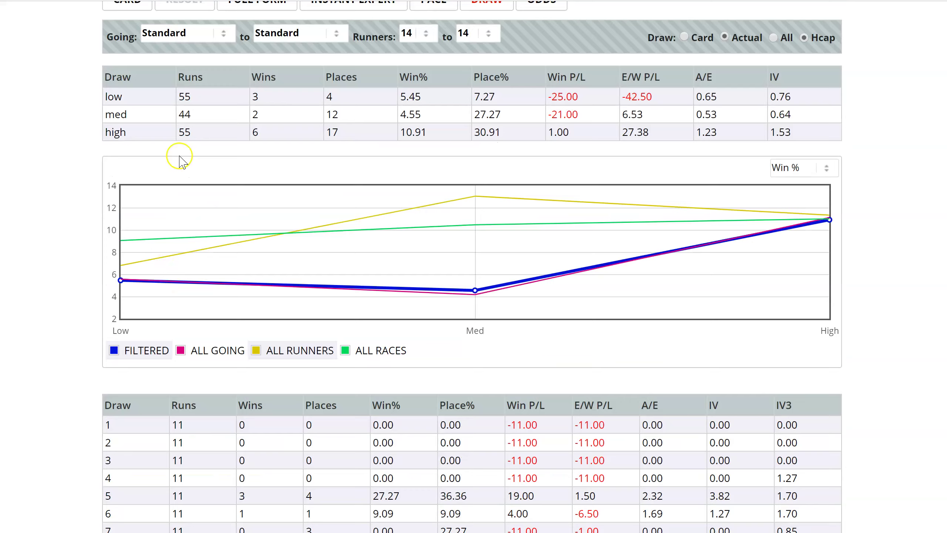
pyautogui.scroll(-8, 184, 132)
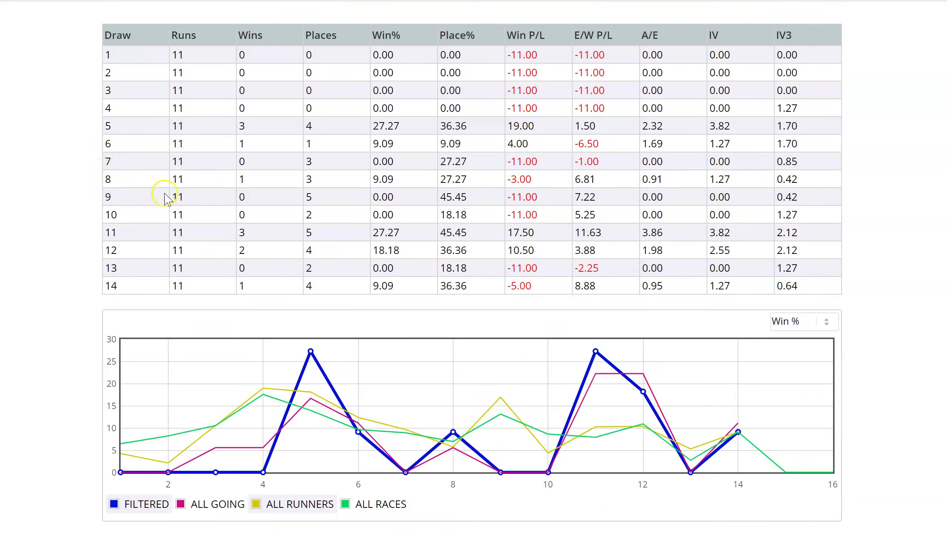
pyautogui.scroll(8, 165, 197)
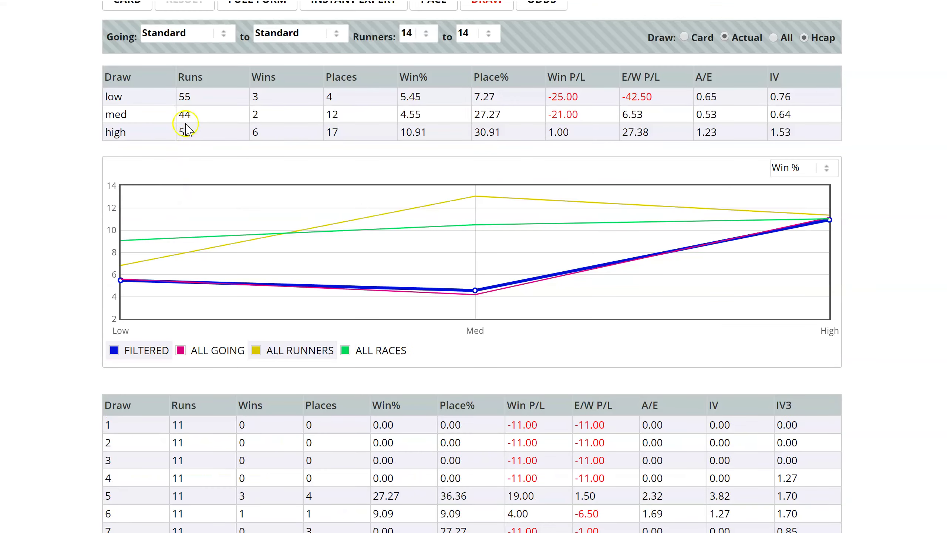
pyautogui.scroll(5, 155, 271)
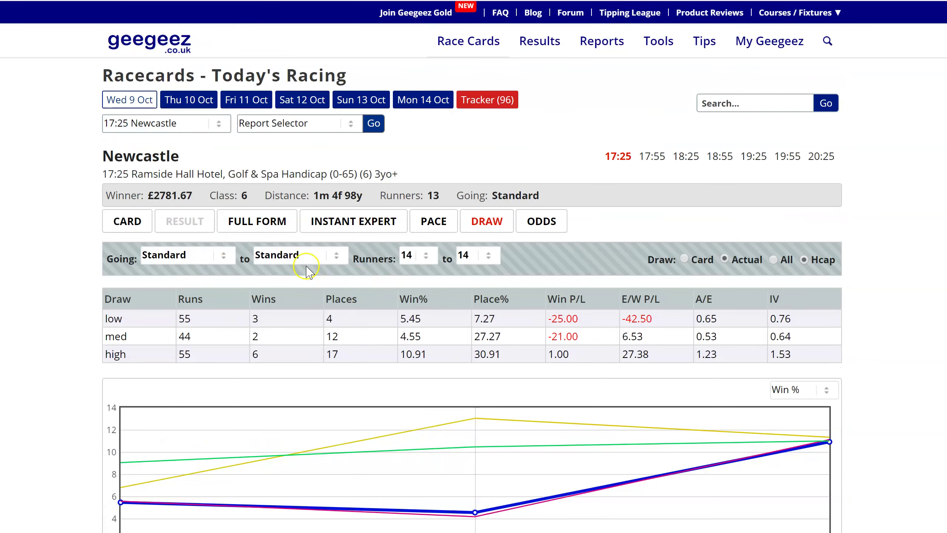
pyautogui.scroll(-2, 471, 261)
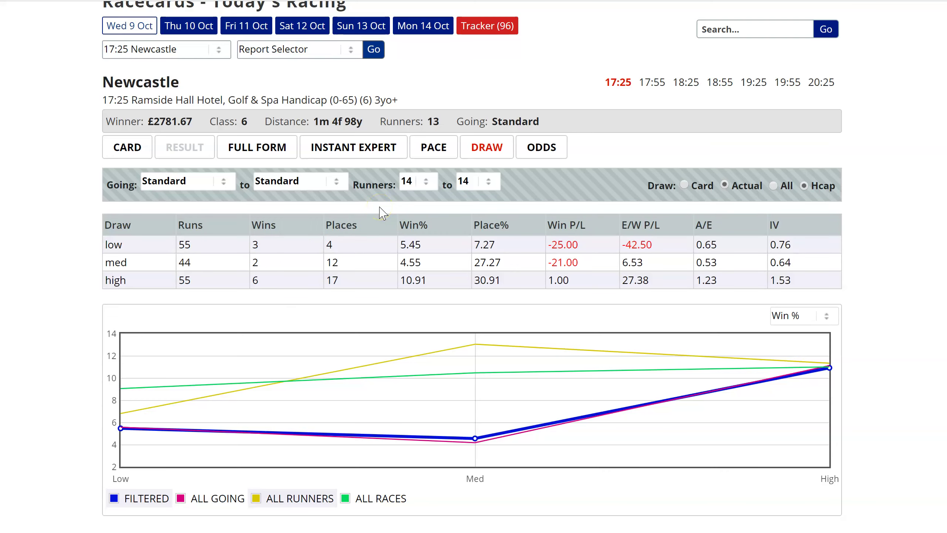
# Plot IV3 on the individual stall chart and return to the low, medium and high draw summary.
pyautogui.scroll(-8, 116, 271)
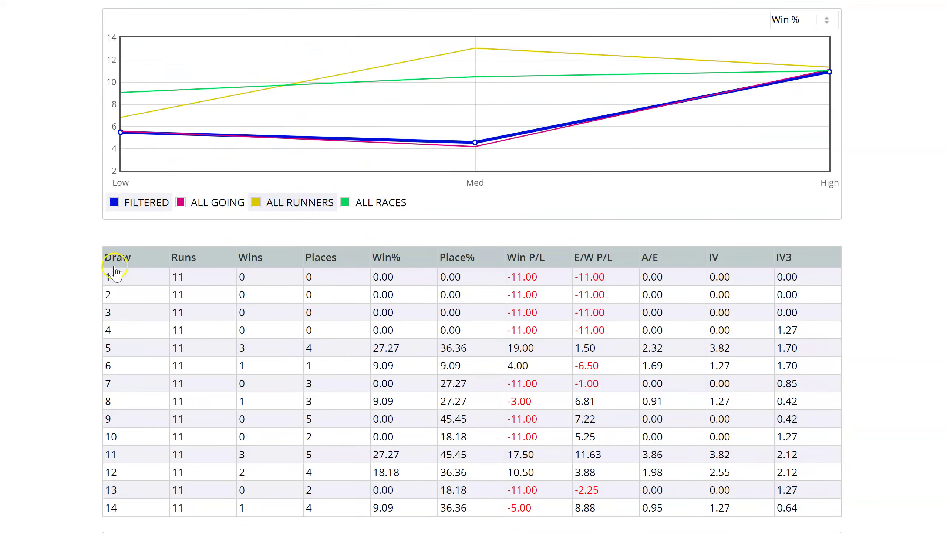
pyautogui.scroll(-3, 116, 271)
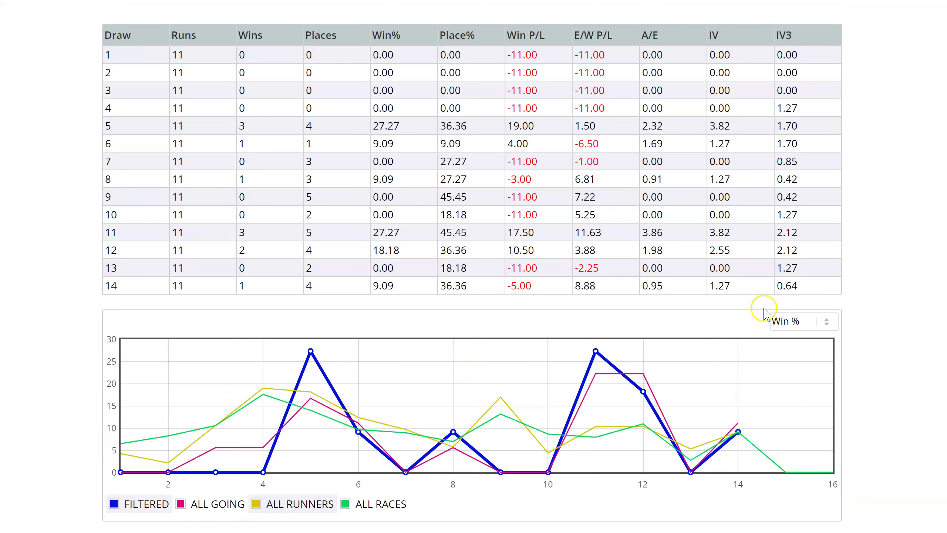
pyautogui.click(786, 321)
pyautogui.click(798, 485)
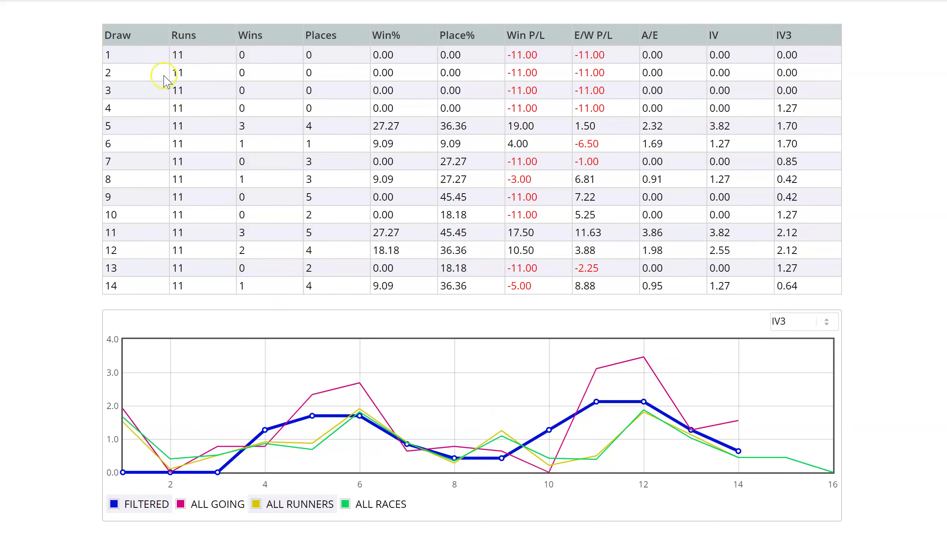
pyautogui.scroll(10, 160, 123)
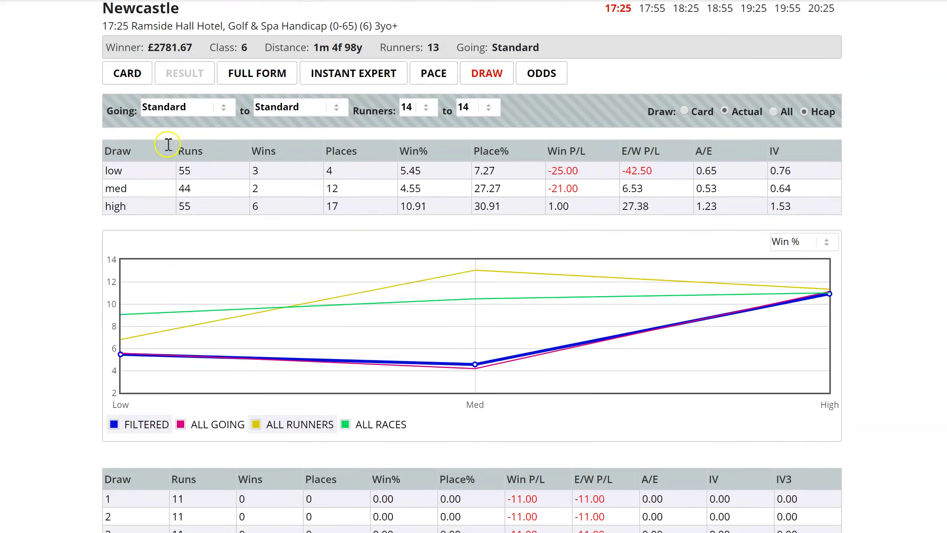
pyautogui.scroll(2, 168, 144)
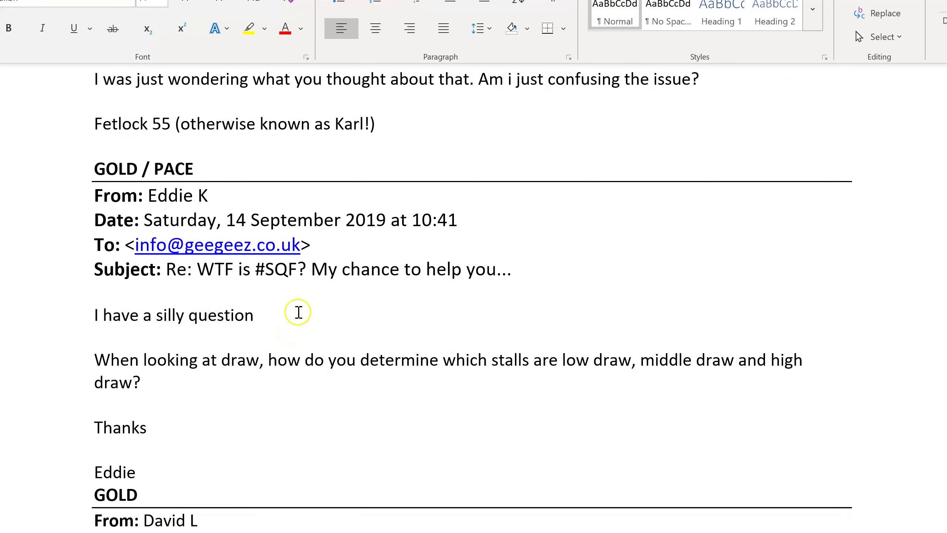
# Read the Word document's next email about small draw and pace samples, and open the 17:25 Newcastle race's Pace view on the geegeez site.
pyautogui.scroll(-5, 298, 312)
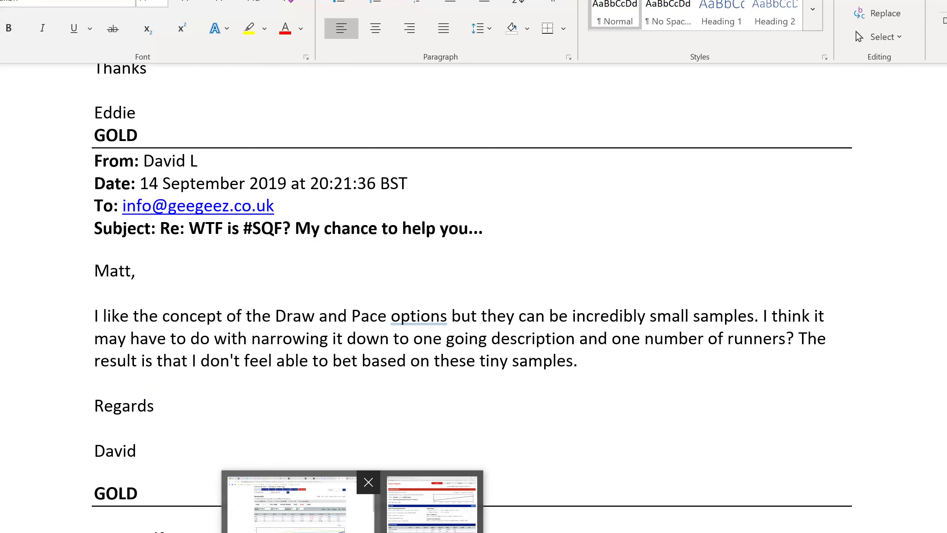
pyautogui.click(248, 472)
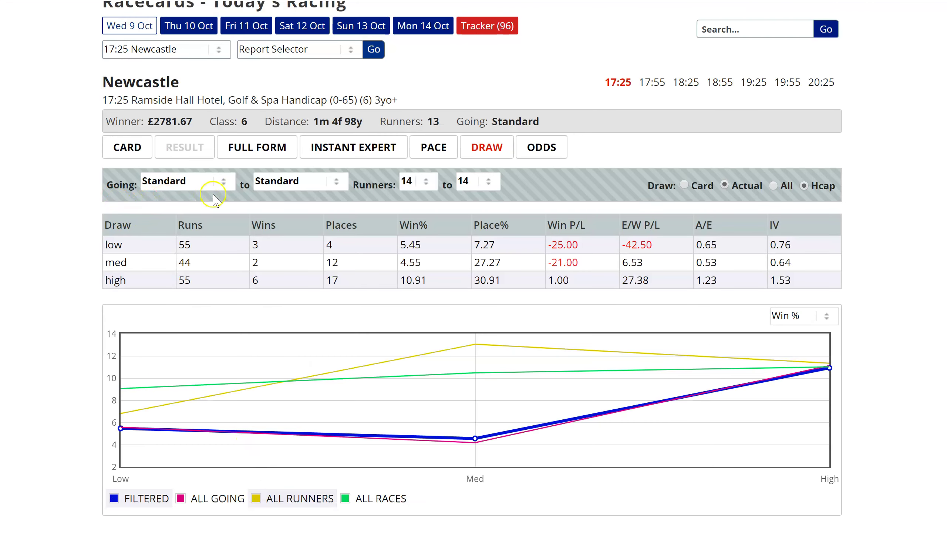
pyautogui.click(434, 149)
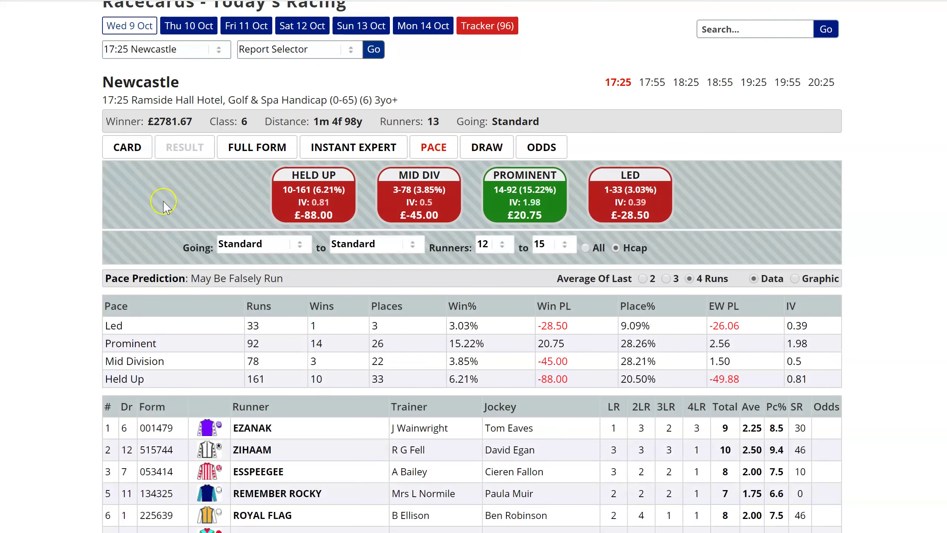
# Examine the 17:25 Newcastle pace samples per runner, its low, medium and high draw table, and the draw heat map.
pyautogui.scroll(-6, 163, 205)
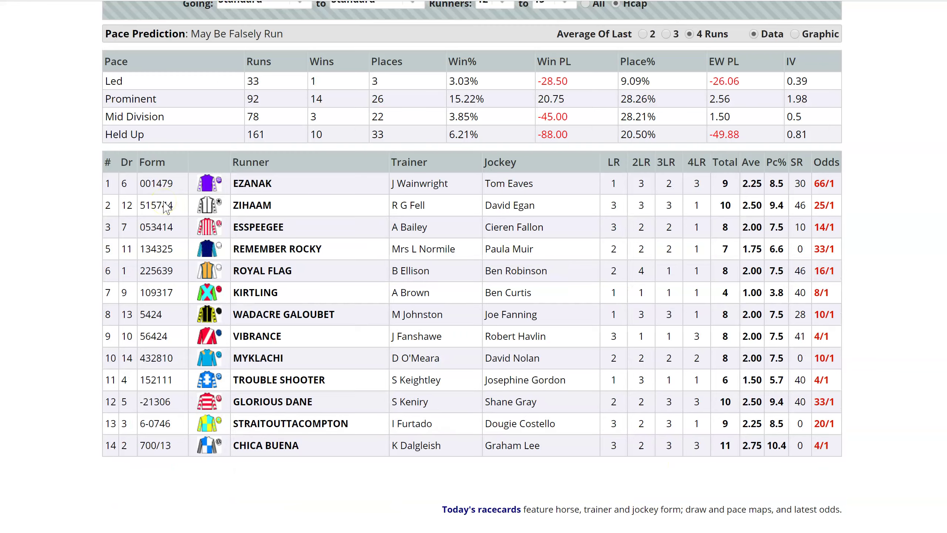
pyautogui.scroll(5, 167, 205)
pyautogui.click(481, 125)
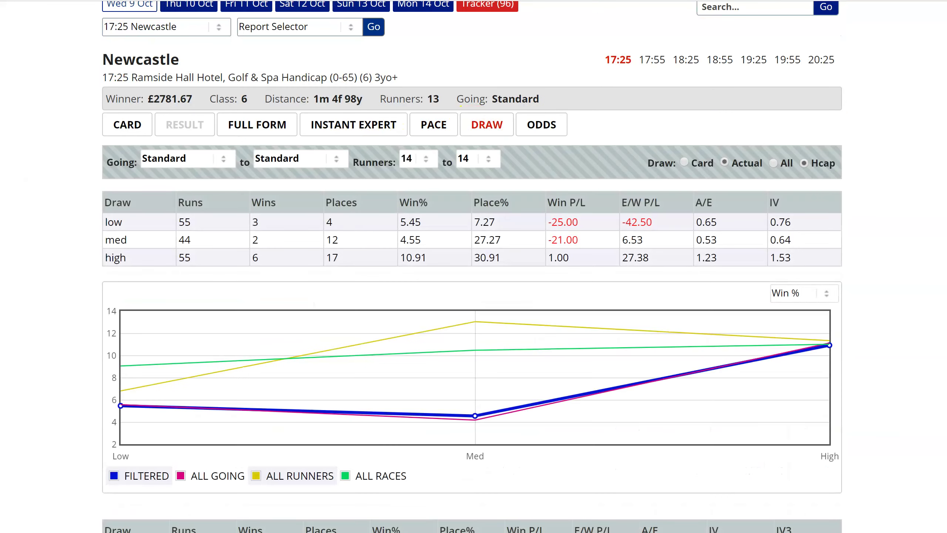
pyautogui.scroll(-15, 5, 172)
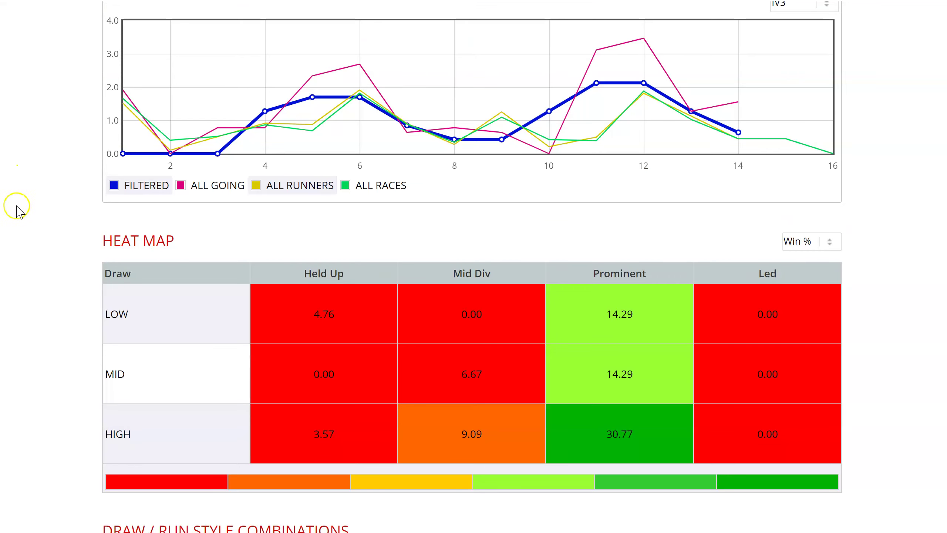
pyautogui.scroll(15, 20, 213)
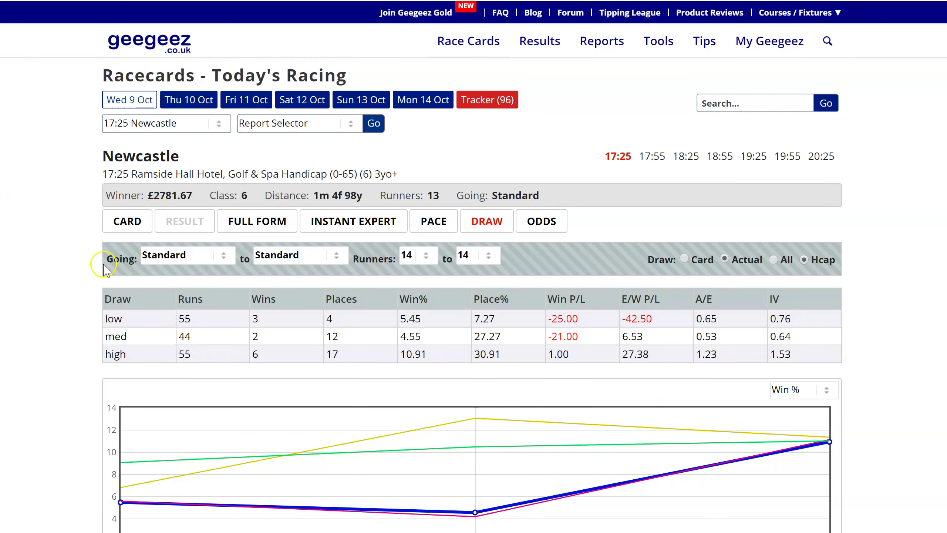
# Open the 14:15 Ludlow race and examine the run-style sample sizes in its Pace view.
pyautogui.click(110, 124)
pyautogui.scroll(10, 127, 261)
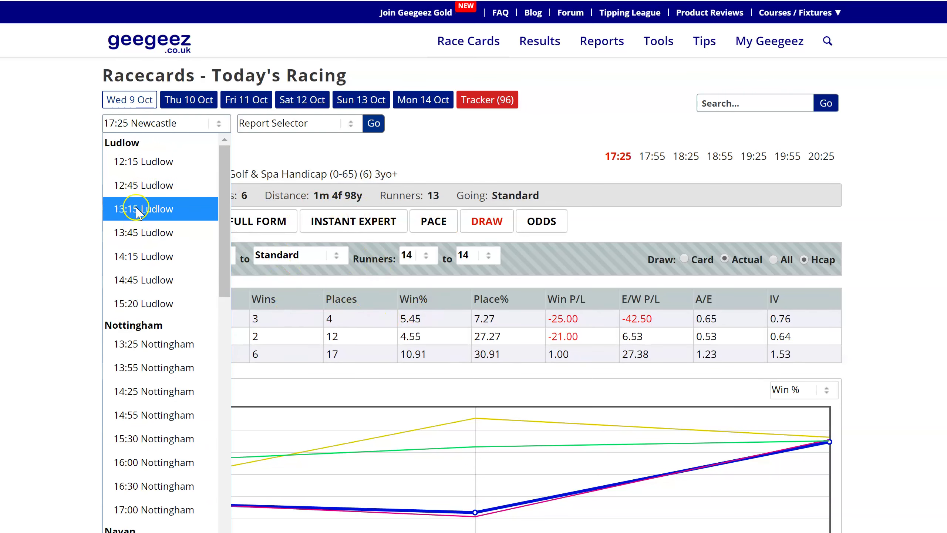
pyautogui.click(129, 257)
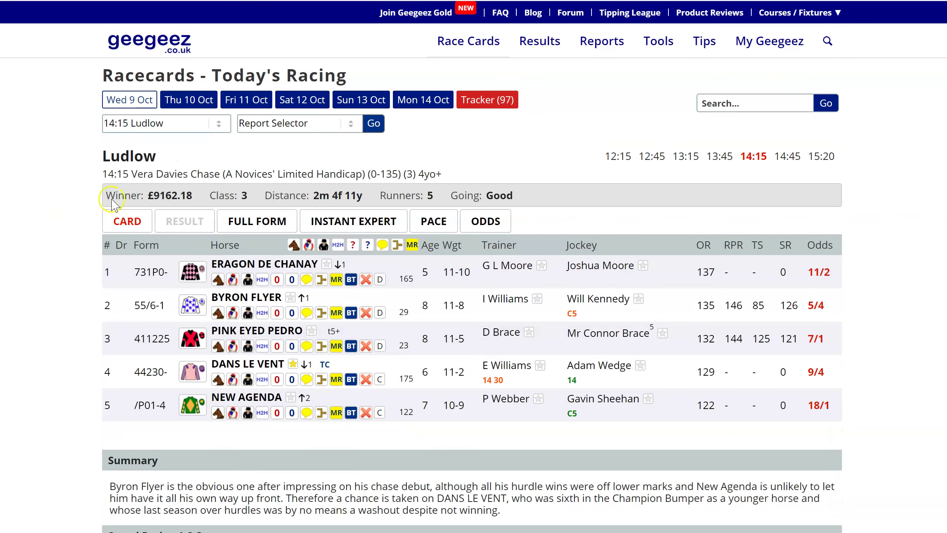
pyautogui.click(430, 222)
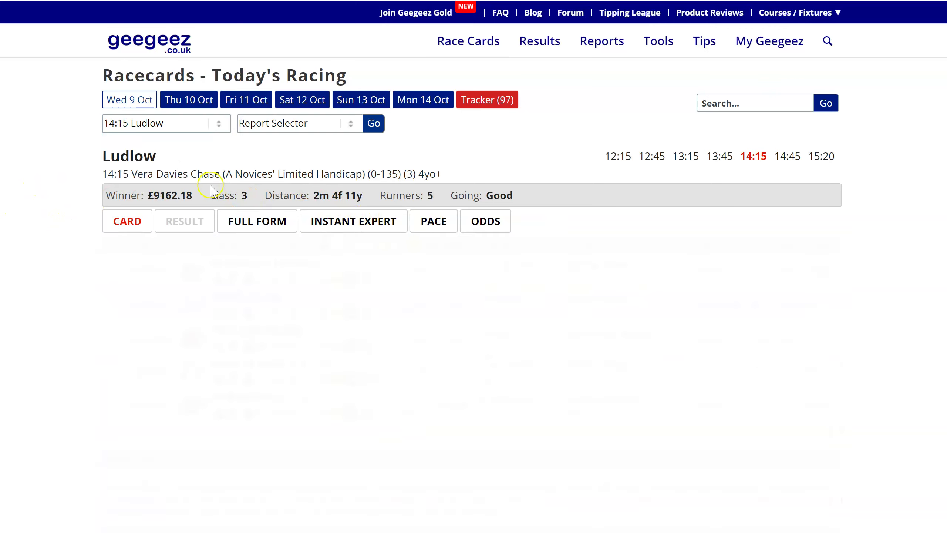
pyautogui.scroll(-4, 77, 266)
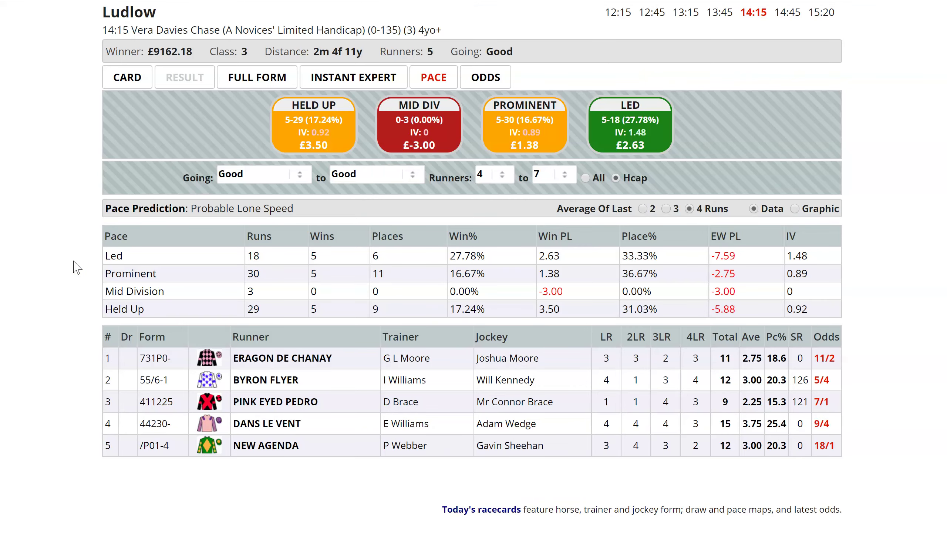
# Switch to Nottingham's 14:25 race and on to its 15:30 handicap, examining the run-style samples in the Pace view.
pyautogui.scroll(4, 77, 267)
pyautogui.click(127, 123)
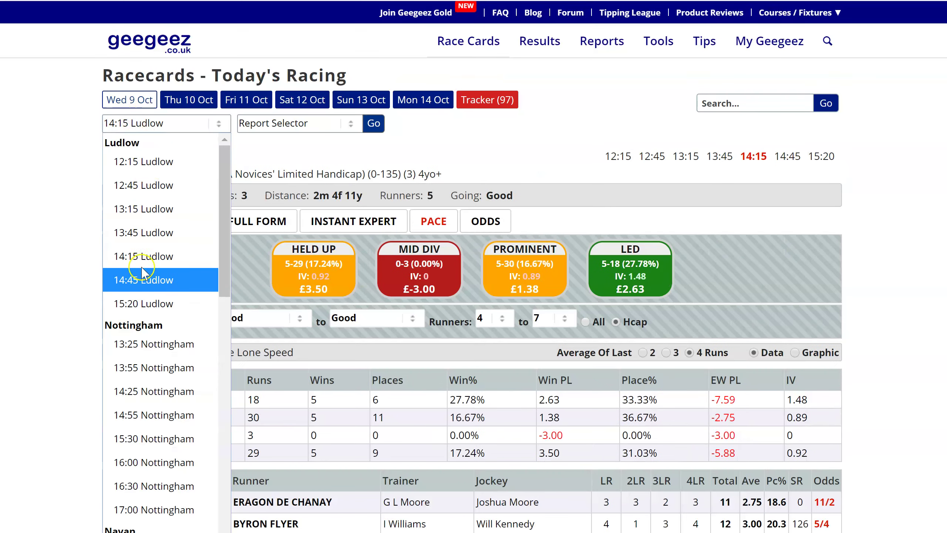
pyautogui.click(136, 397)
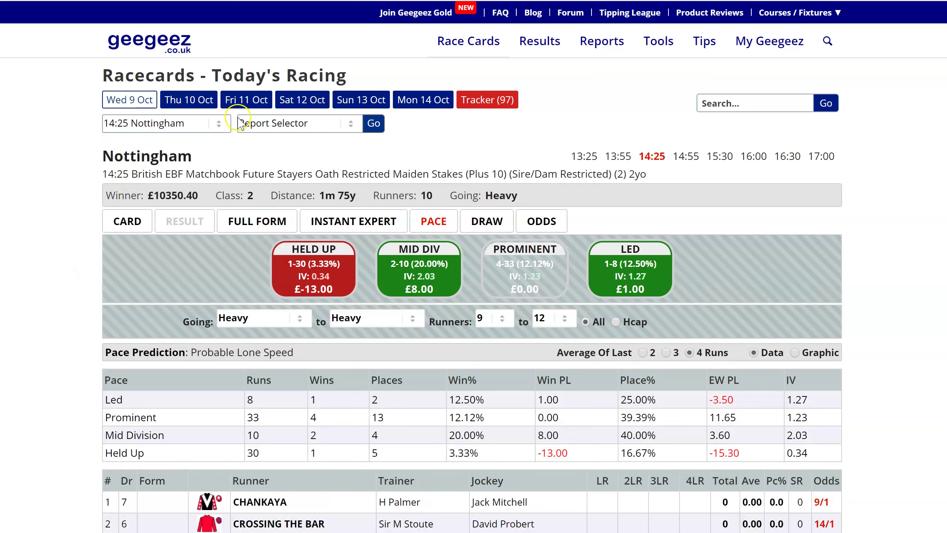
pyautogui.click(718, 154)
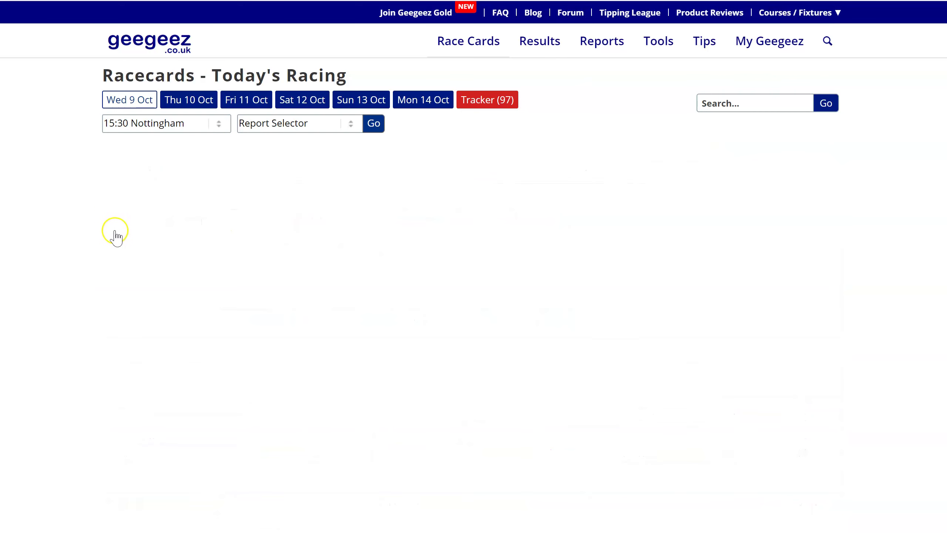
pyautogui.scroll(-5, 143, 191)
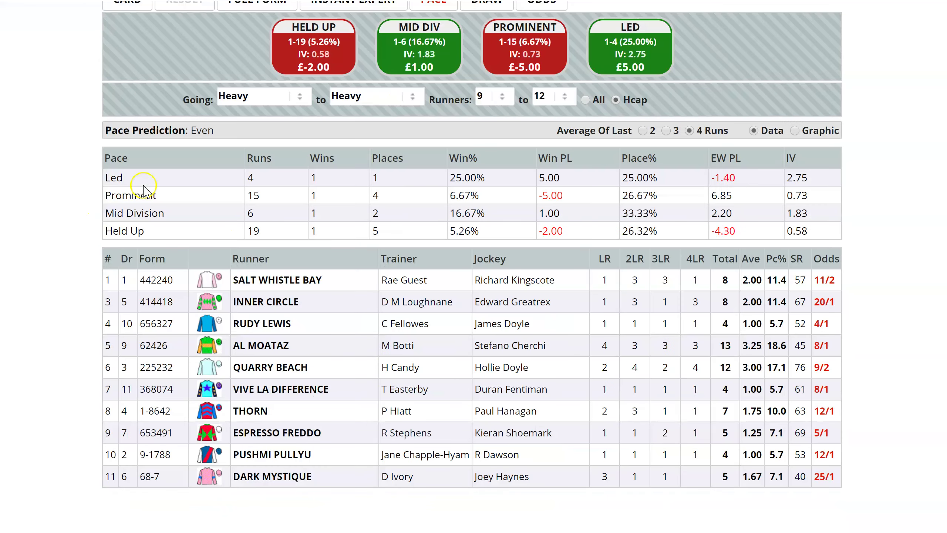
# Open the 15:30 Nottingham Draw view and compare the Soft to Heavy draw samples with Heavy only.
pyautogui.scroll(5, 144, 190)
pyautogui.click(488, 149)
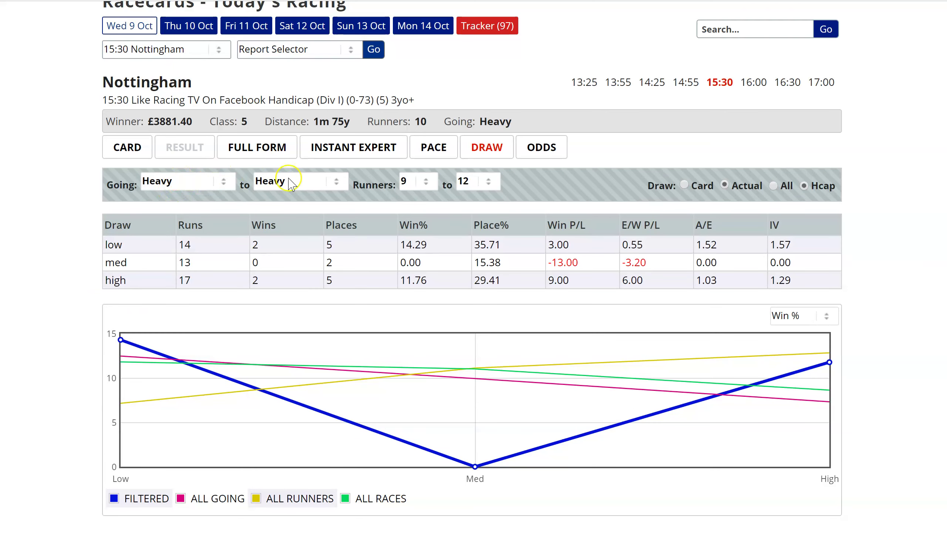
pyautogui.click(184, 182)
pyautogui.click(152, 392)
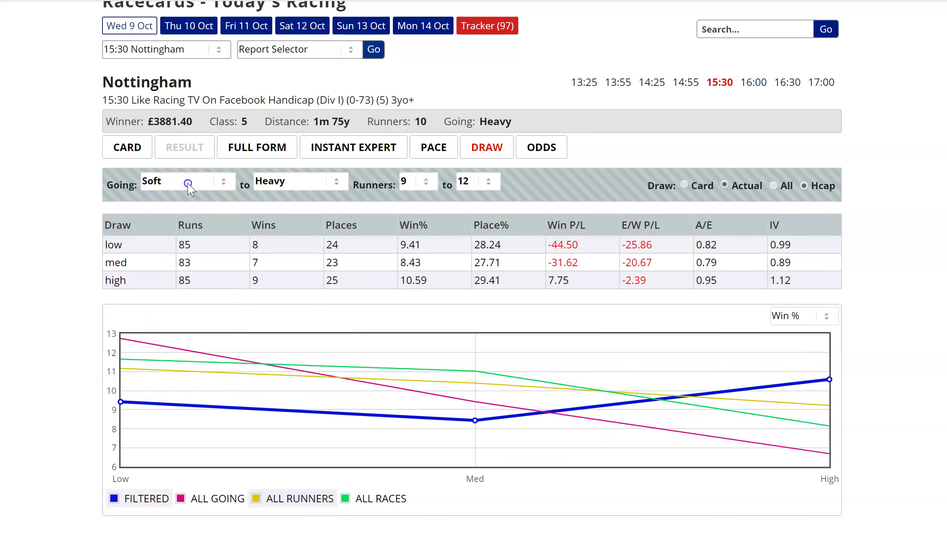
pyautogui.click(188, 183)
pyautogui.click(149, 440)
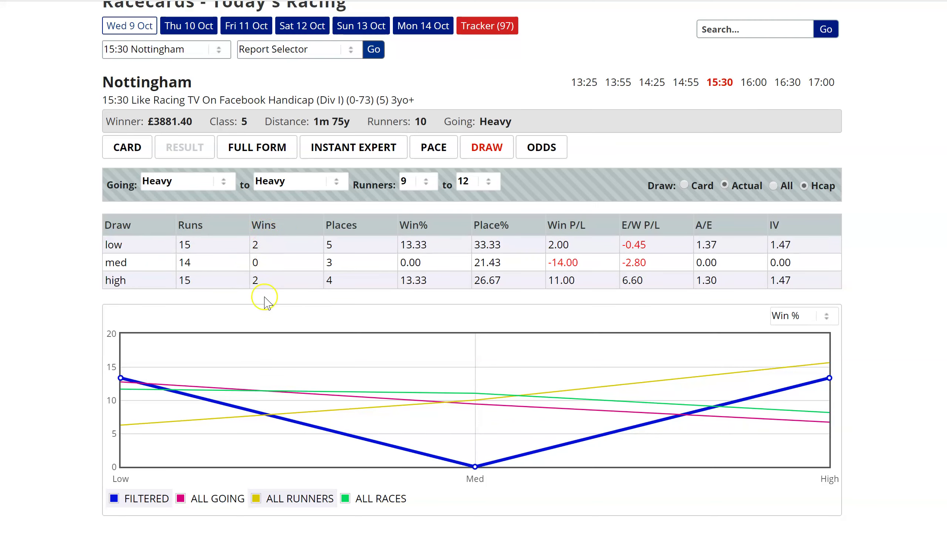
# Set the going range to Soft to Heavy and the runners range to 8 to 12 for the draw data.
pyautogui.click(151, 182)
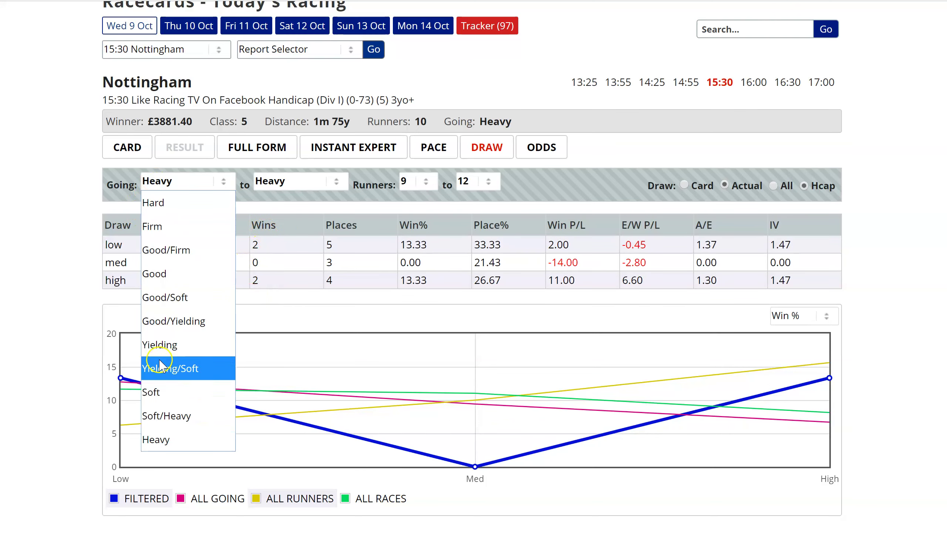
pyautogui.click(155, 392)
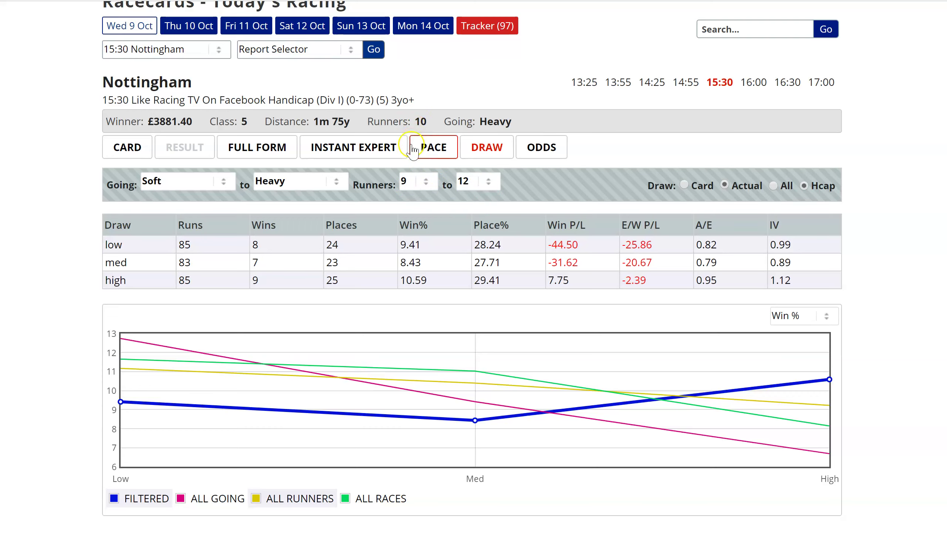
pyautogui.click(410, 181)
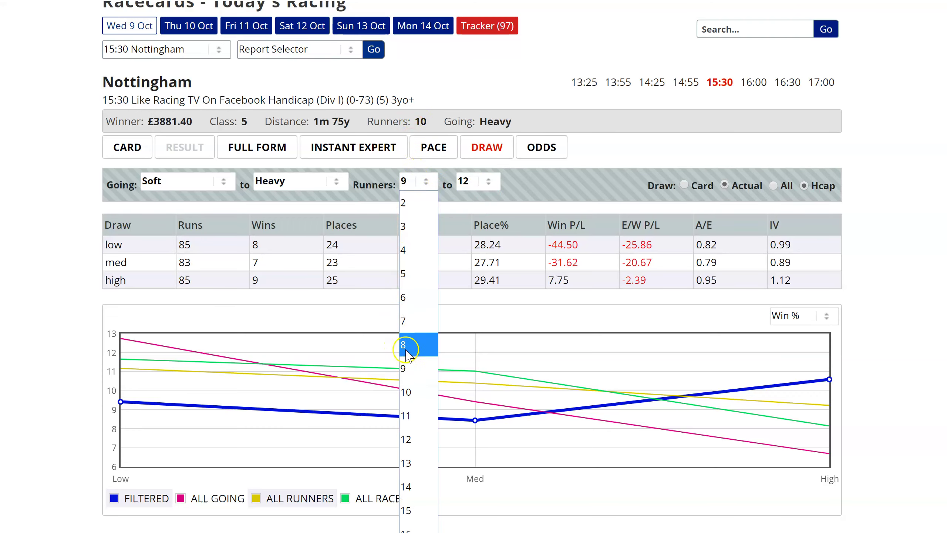
pyautogui.click(407, 346)
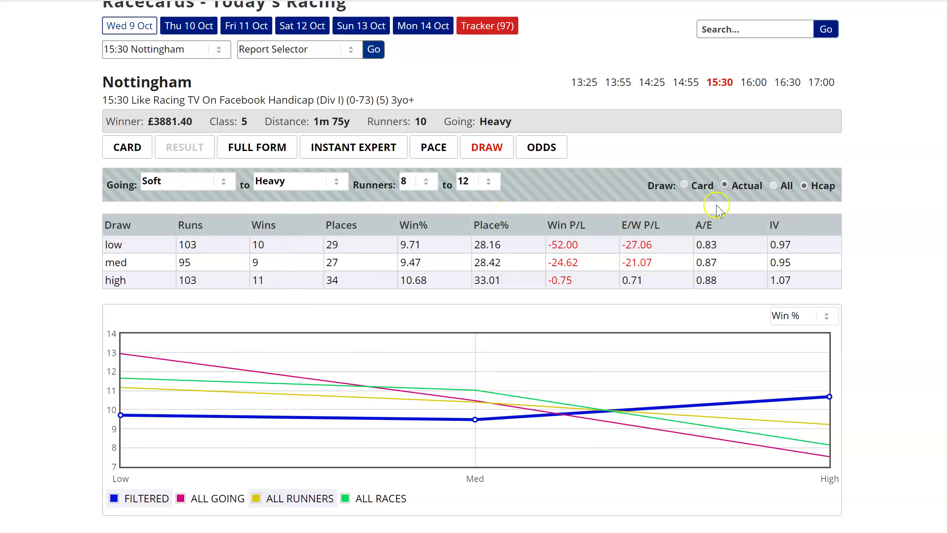
# Show Place% in the draw and pace heat map and compare it with the draw / run style combinations table.
pyautogui.scroll(-15, 716, 210)
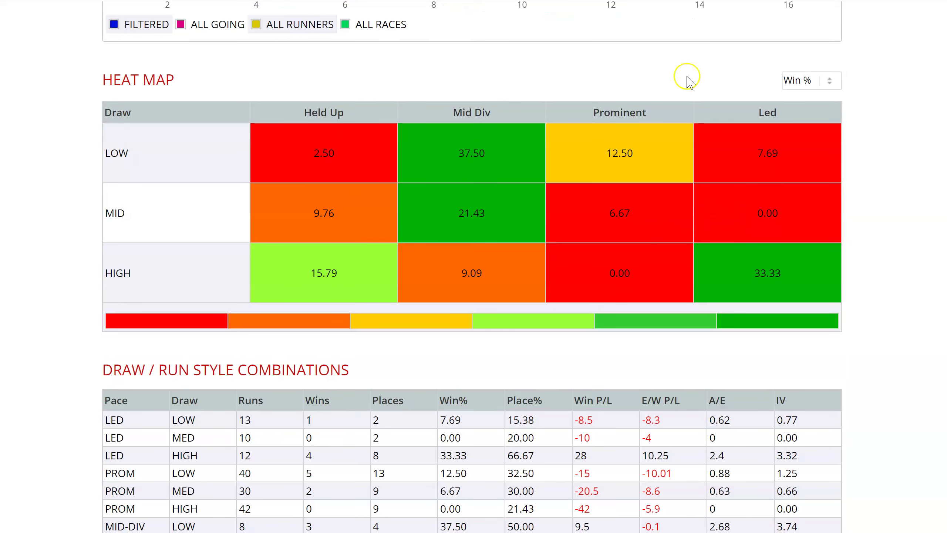
pyautogui.click(800, 80)
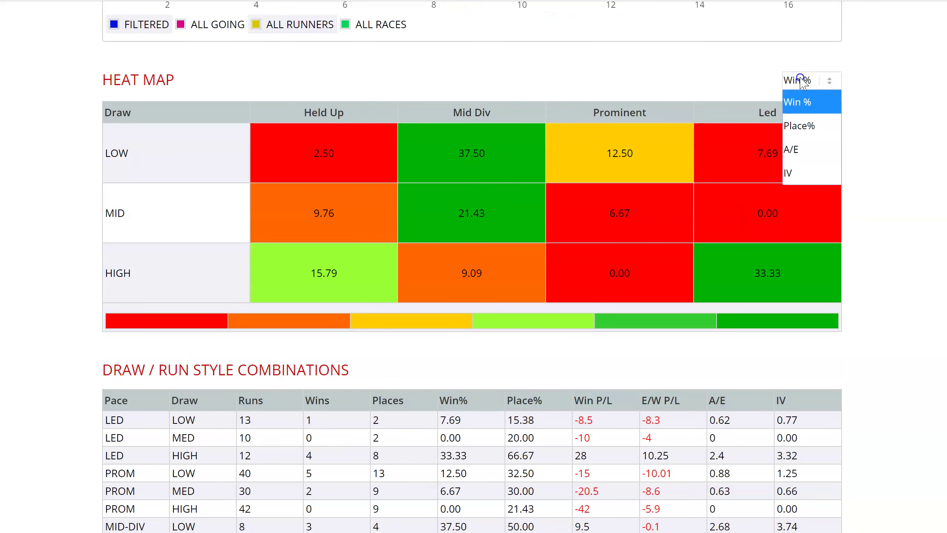
pyautogui.click(798, 133)
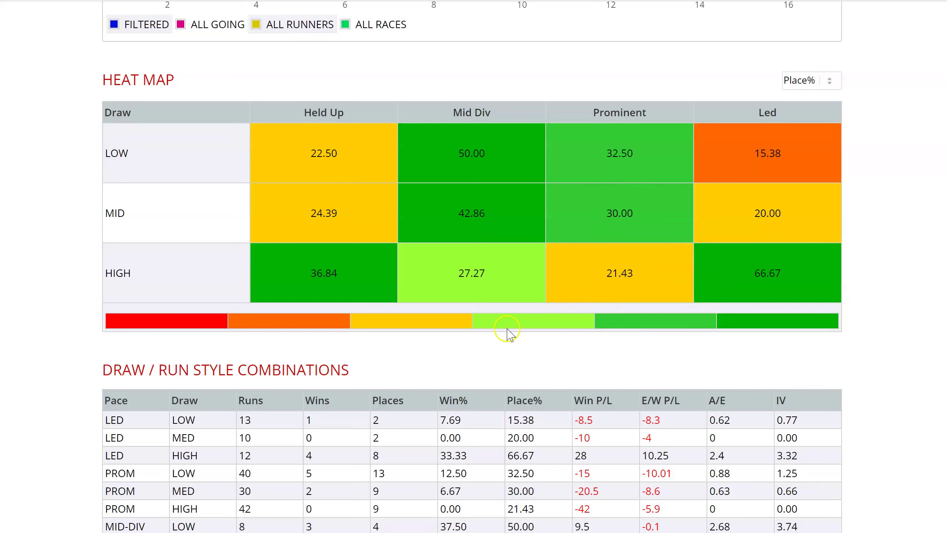
pyautogui.scroll(-3, 533, 309)
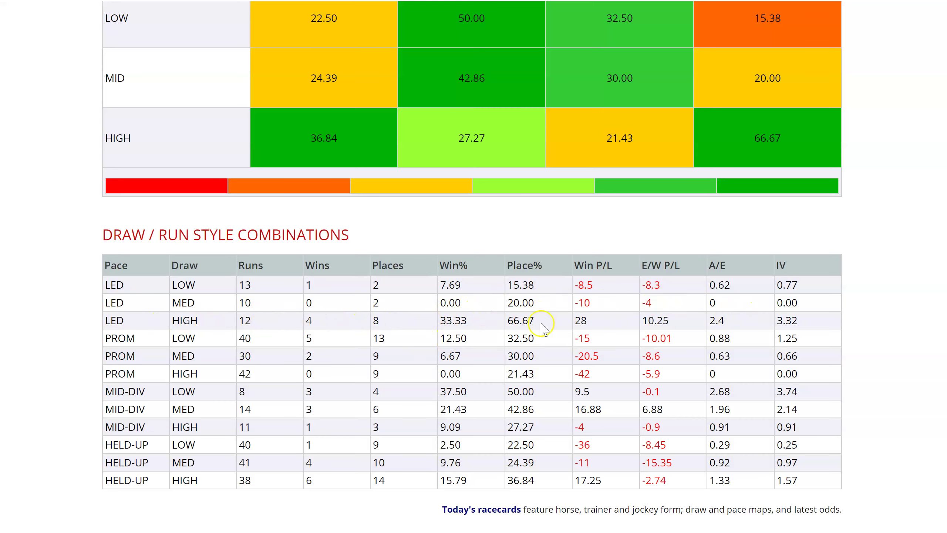
# Include all races instead of only handicaps in the draw data and review the stall chart and Place% heat map.
pyautogui.scroll(15, 410, 347)
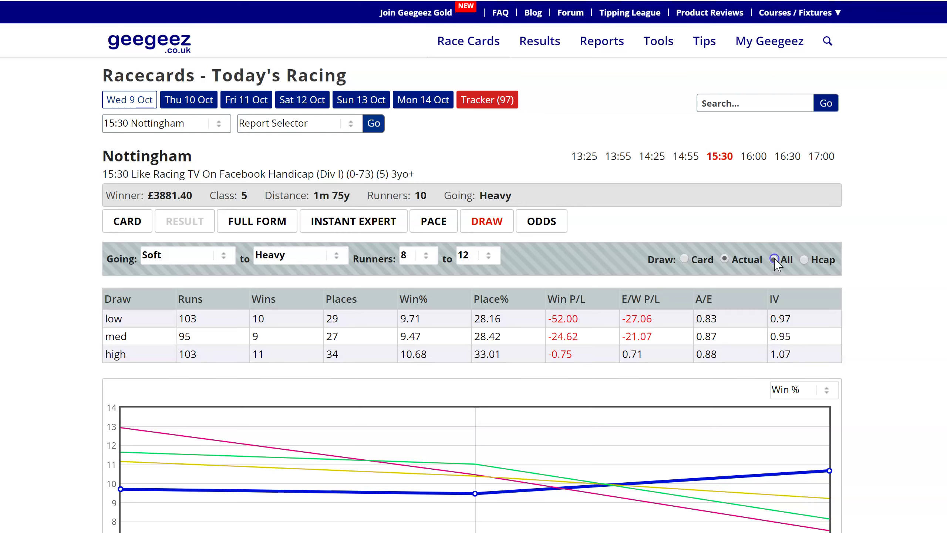
pyautogui.click(774, 259)
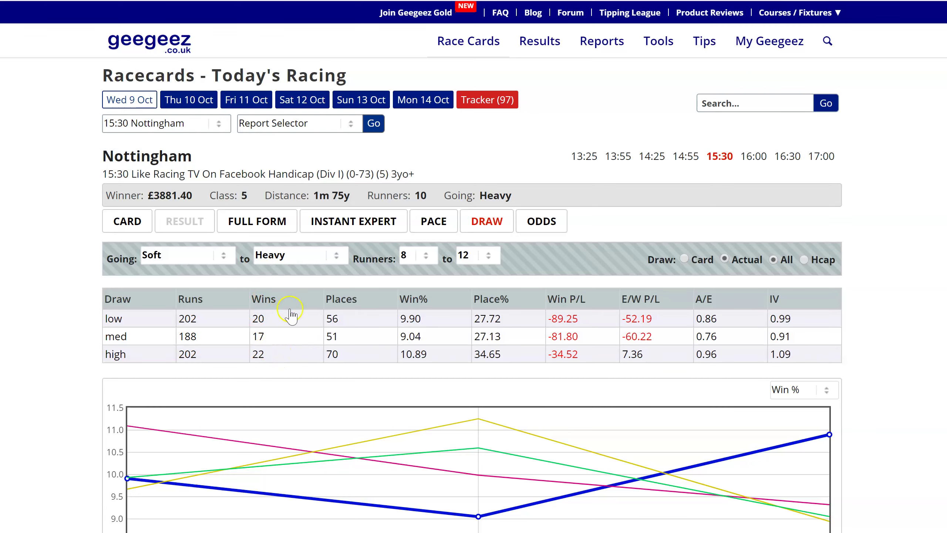
pyautogui.scroll(-15, 406, 314)
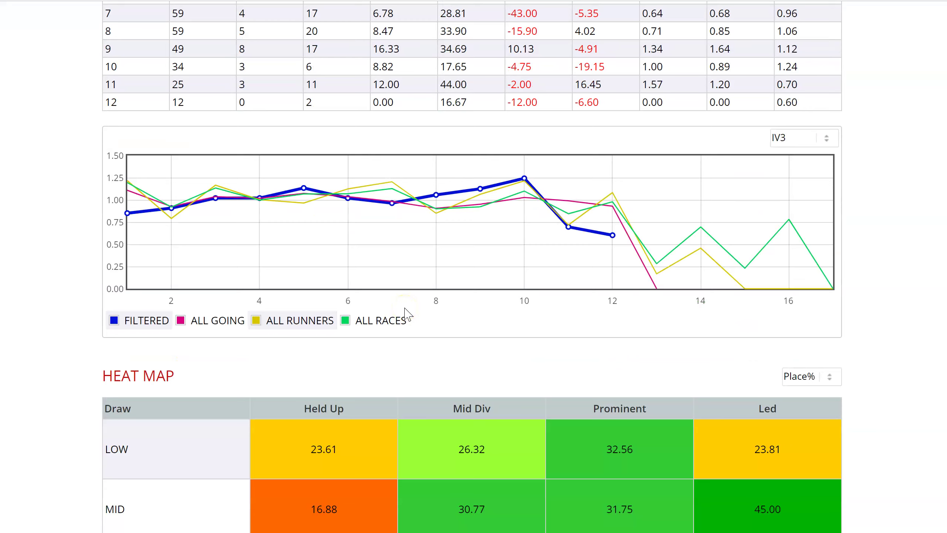
pyautogui.scroll(-2, 406, 314)
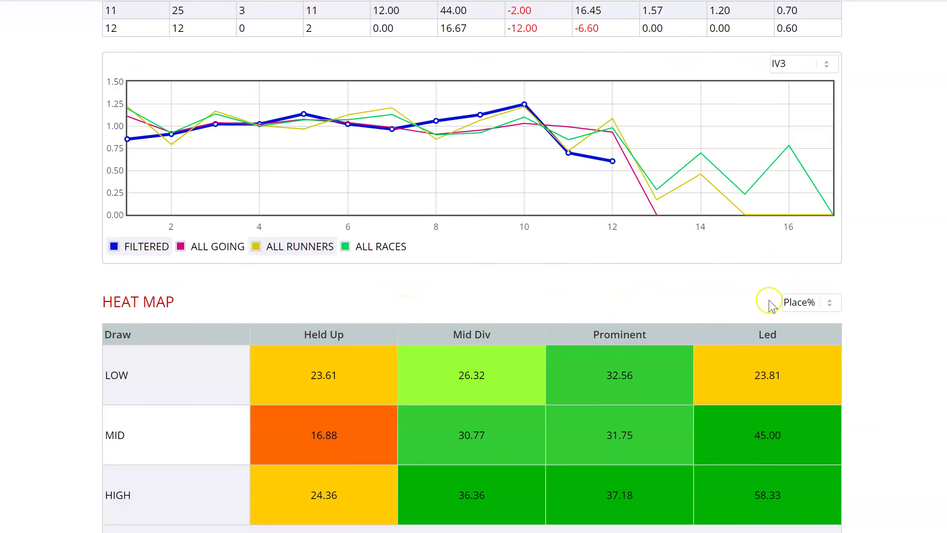
pyautogui.scroll(-4, 674, 287)
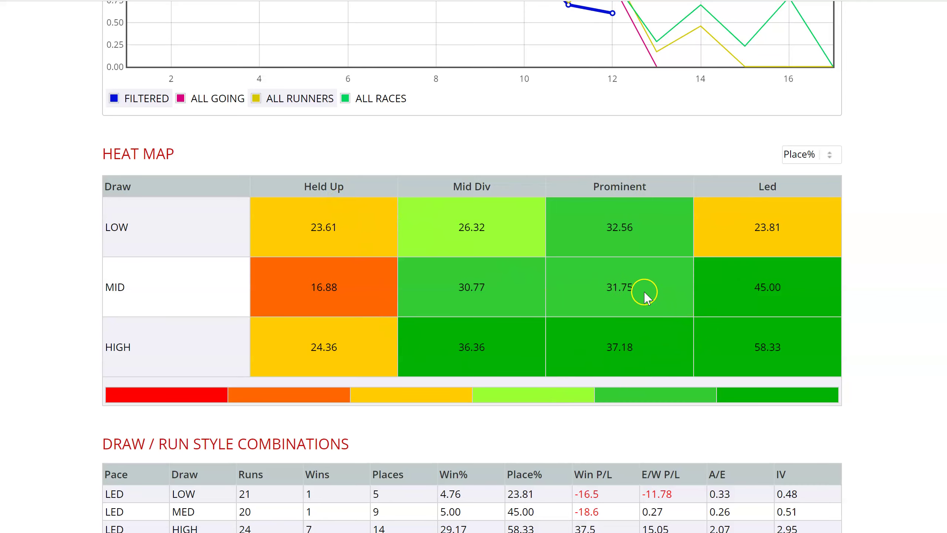
pyautogui.scroll(12, 626, 363)
pyautogui.scroll(8, 633, 375)
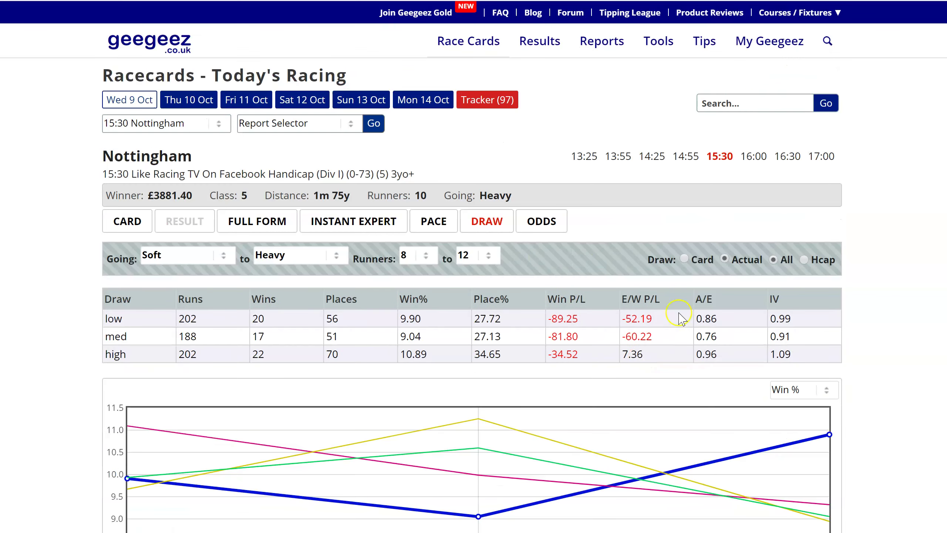
pyautogui.scroll(-14, 681, 261)
pyautogui.scroll(15, 445, 489)
# Try a Good/Firm to Heavy going range on the draw data and return its lower limit to Soft.
pyautogui.click(159, 258)
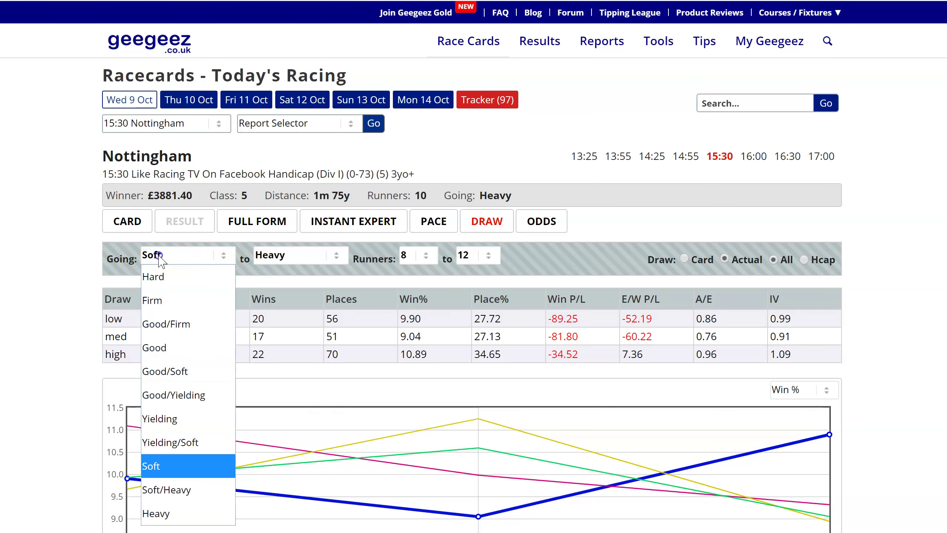
pyautogui.click(165, 324)
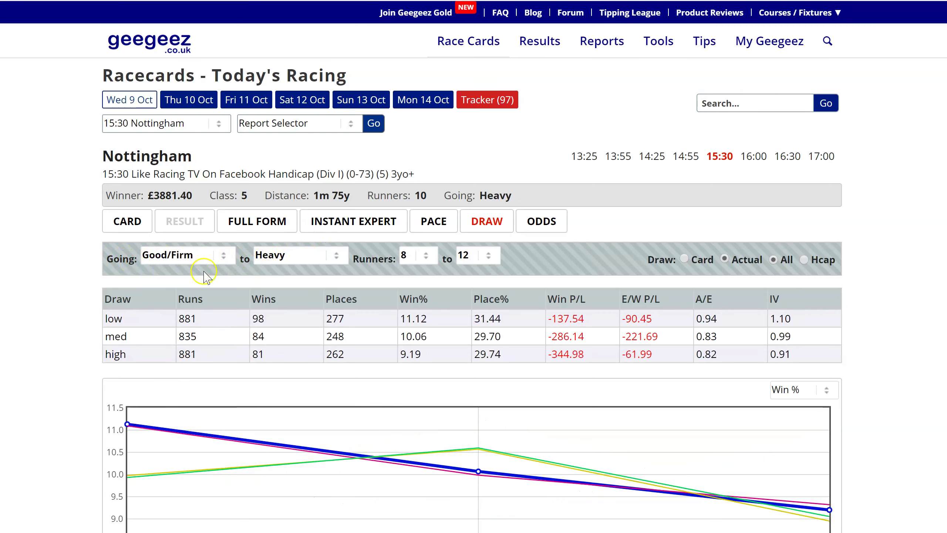
pyautogui.click(169, 255)
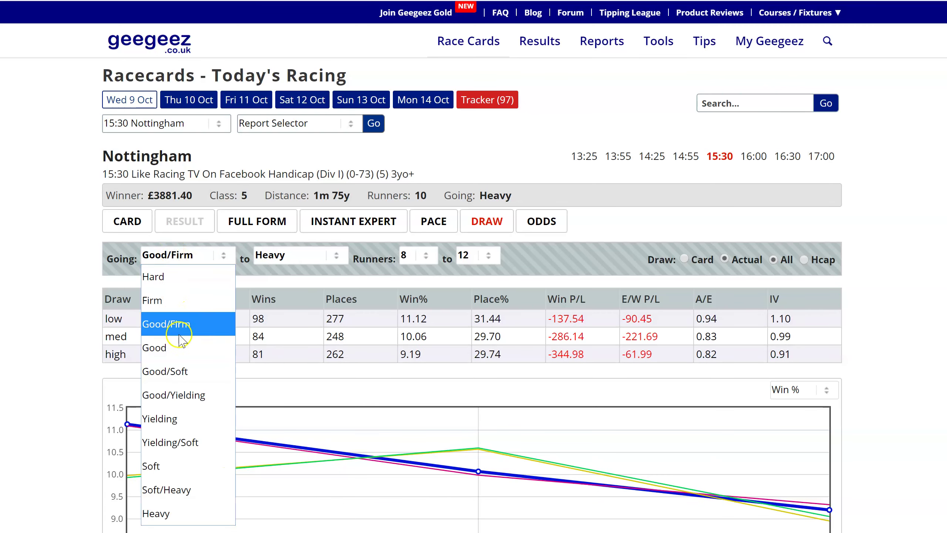
pyautogui.click(167, 467)
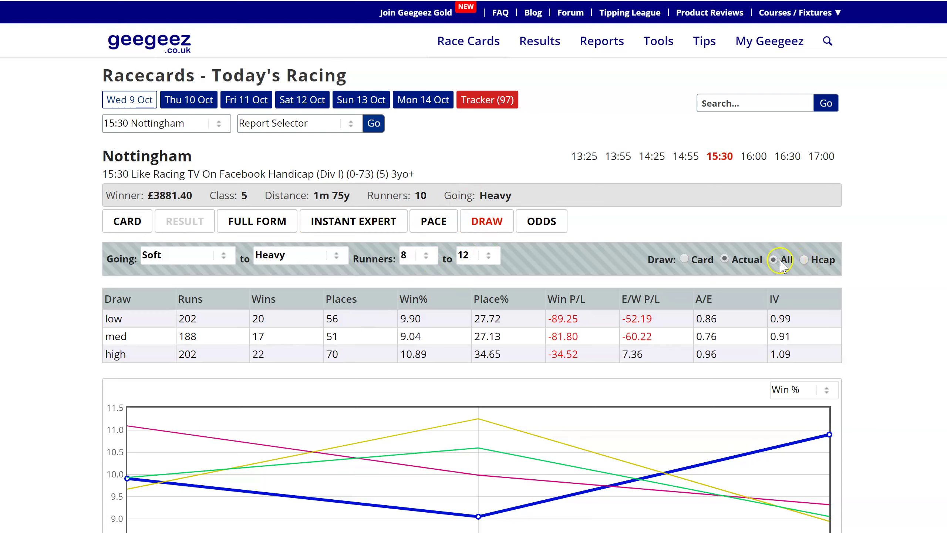
# Limit the draw data to handicaps and switch to the Word document to read the next email about Instant Expert field percentages.
pyautogui.click(805, 261)
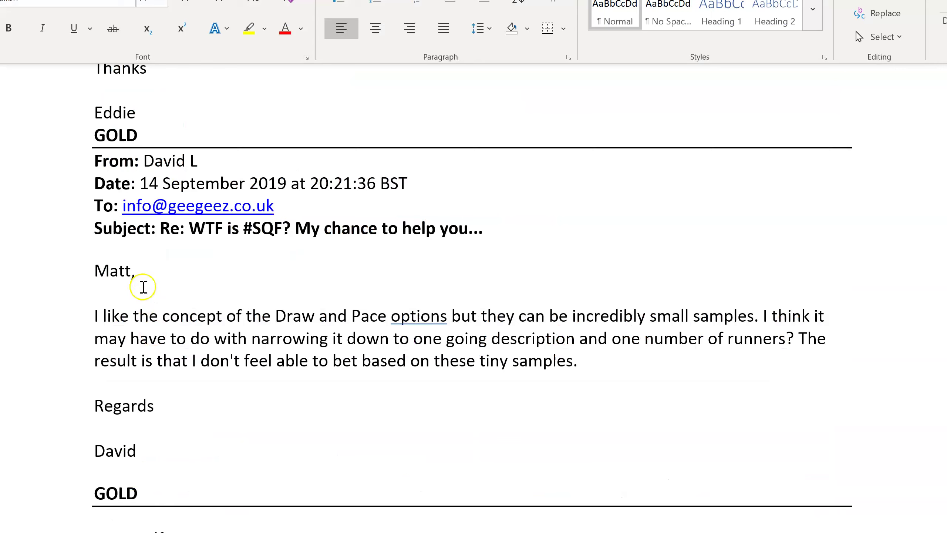
pyautogui.scroll(-6, 151, 287)
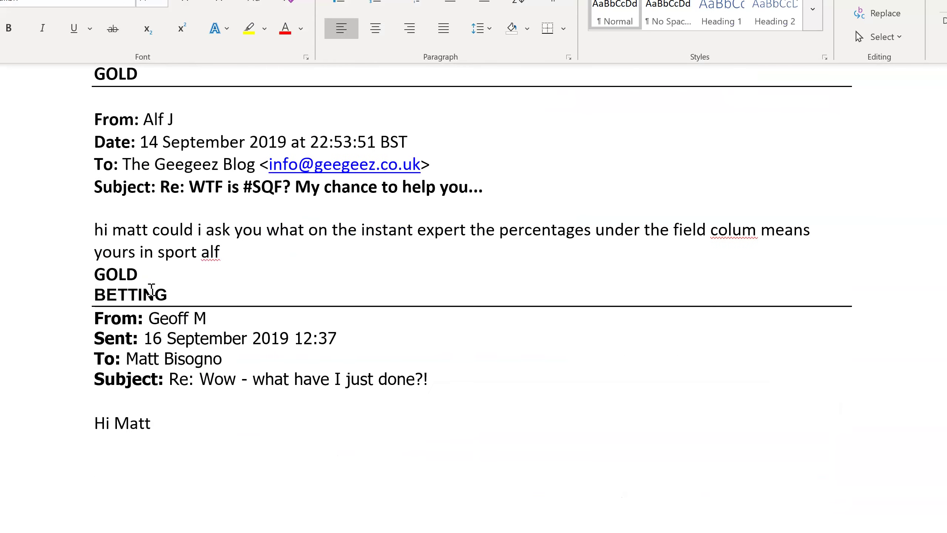
# Switch to the geegeez racecard, show Instant Expert's Place figures for the 15:30 Nottingham race and sort the runners by Field percentage.
pyautogui.scroll(1, 154, 276)
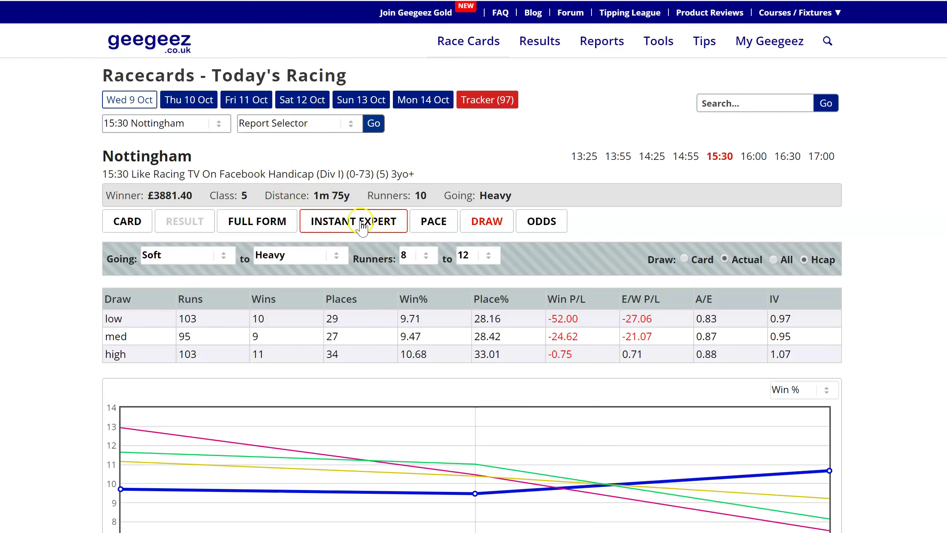
pyautogui.click(360, 223)
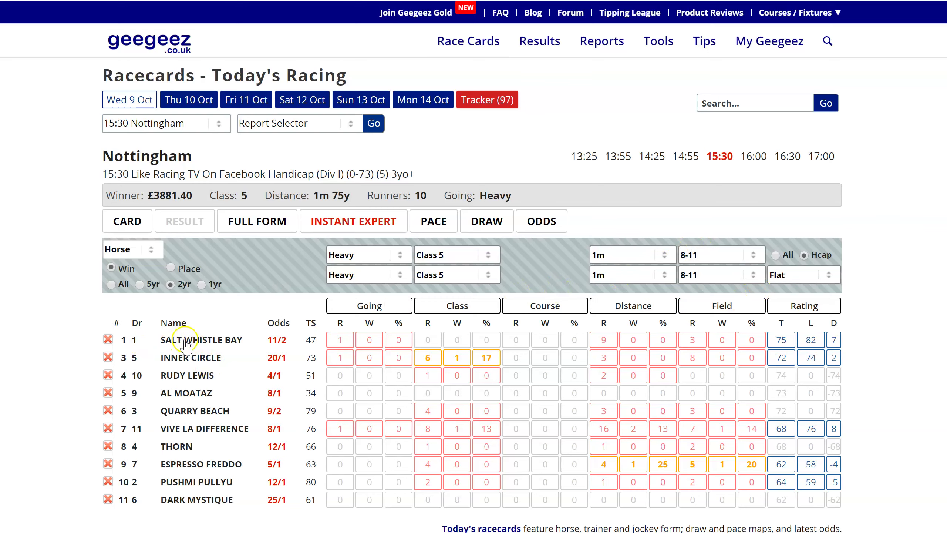
pyautogui.click(172, 267)
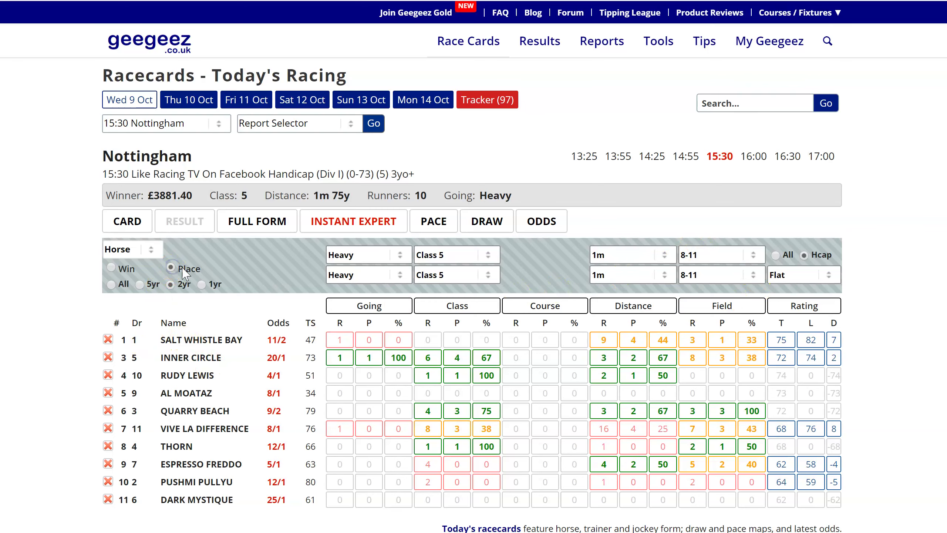
pyautogui.click(750, 323)
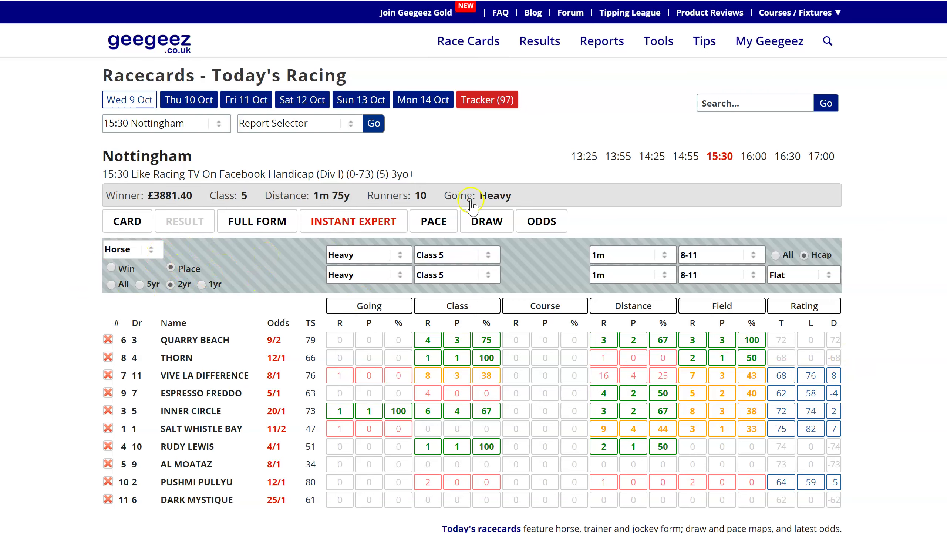
# Review the past runs behind Quarry Beach's Field figures and Espresso Freddo's Distance figures.
pyautogui.click(721, 340)
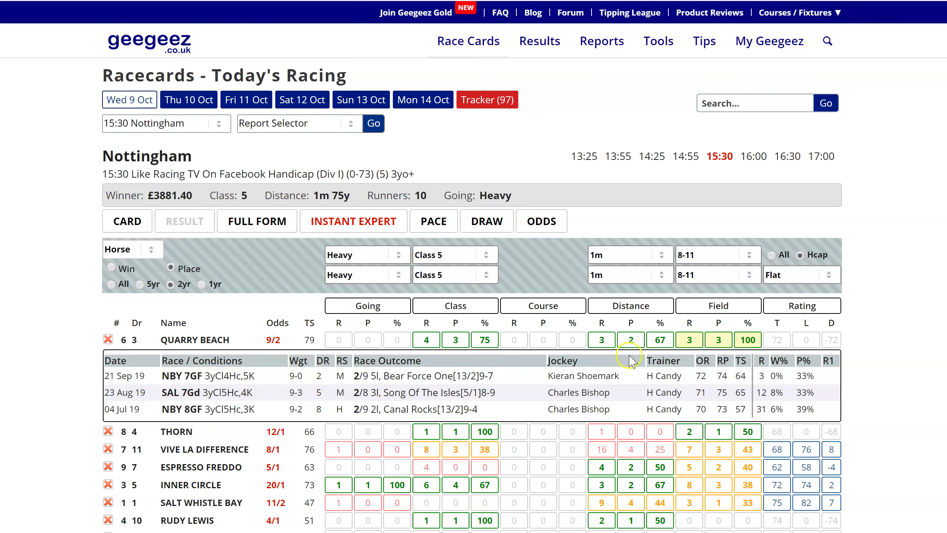
pyautogui.click(717, 340)
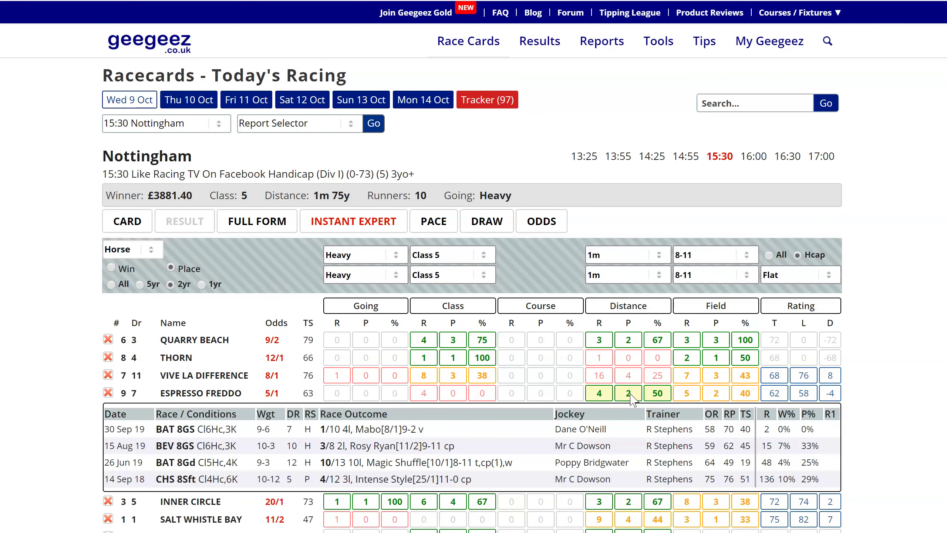
pyautogui.moveTo(520, 428)
# Expand Vive La Difference's Distance form, examine the past runs and their in-running comments, and collapse the list.
pyautogui.click(628, 375)
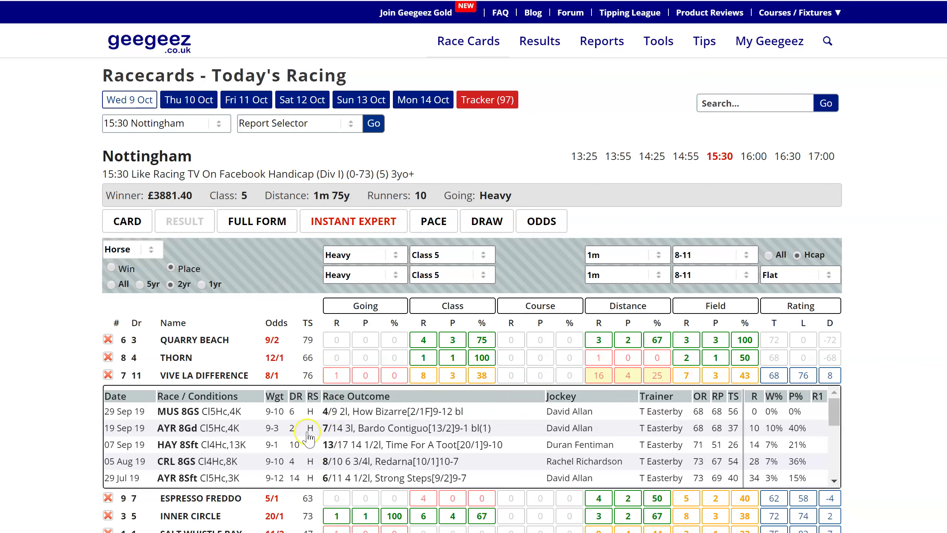
pyautogui.scroll(-10, 359, 432)
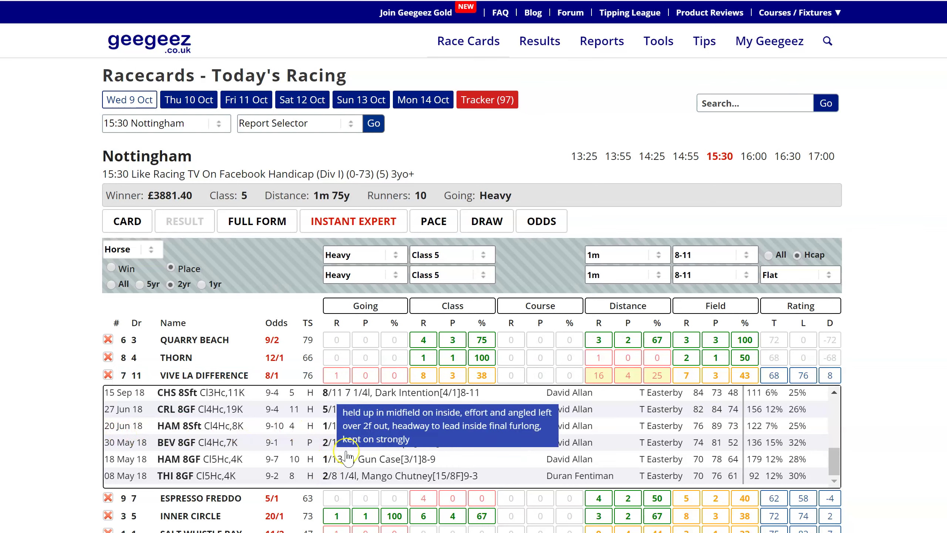
pyautogui.scroll(5, 341, 458)
pyautogui.scroll(2, 347, 456)
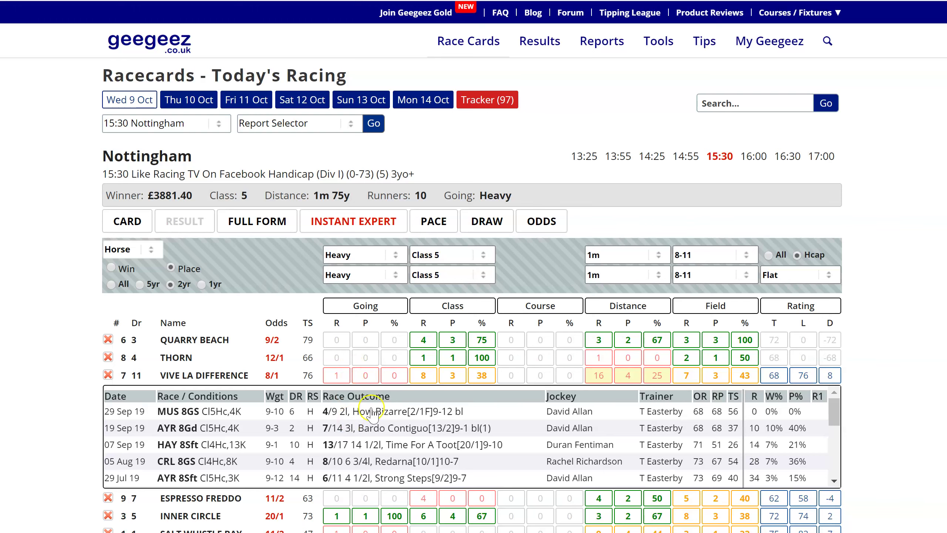
pyautogui.click(340, 412)
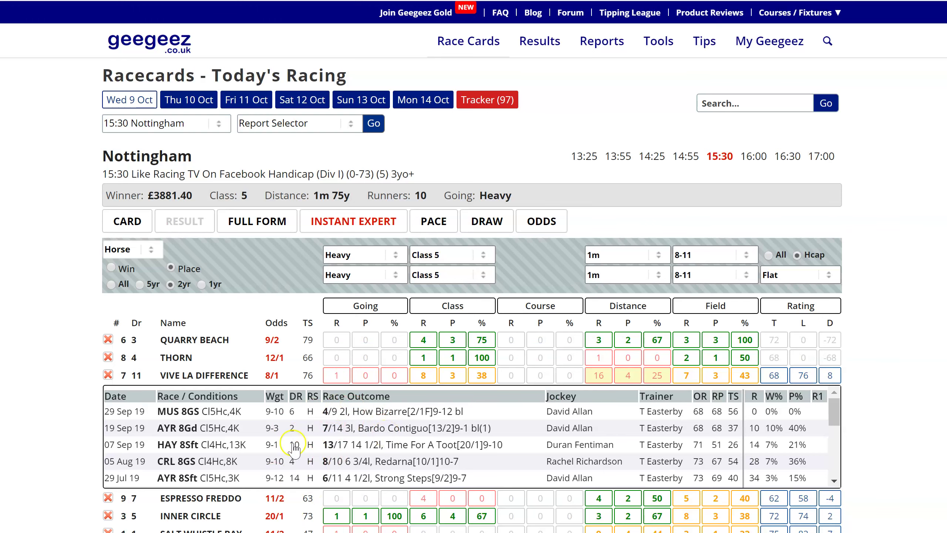
pyautogui.moveTo(342, 414)
pyautogui.click(623, 377)
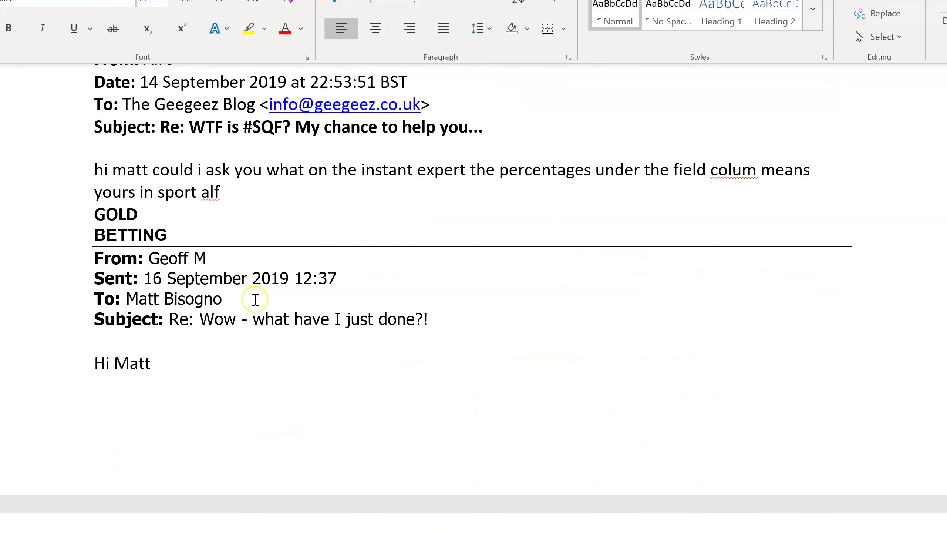
# Read the next email in the Word document, about plans to reintroduce the Geegeez Gold Lifetime offer.
pyautogui.scroll(-3, 256, 300)
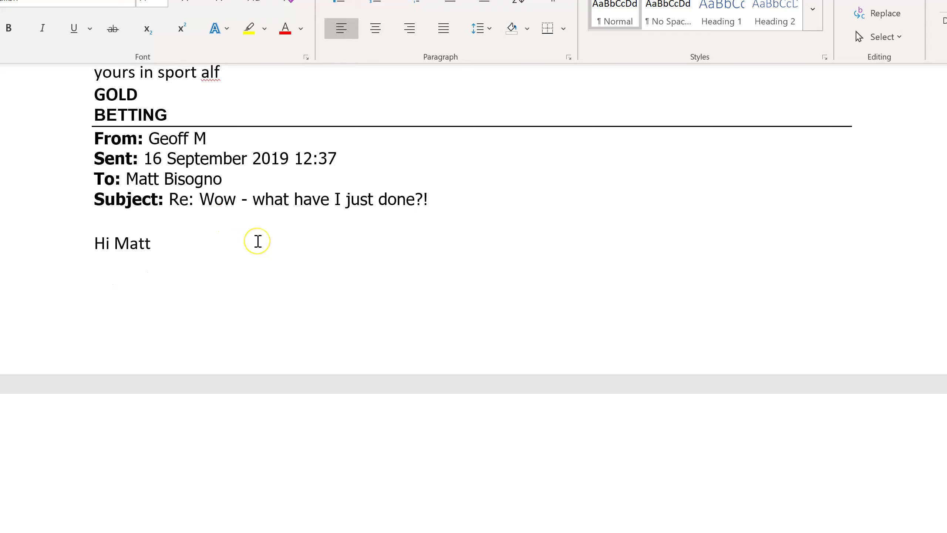
pyautogui.scroll(-5, 258, 241)
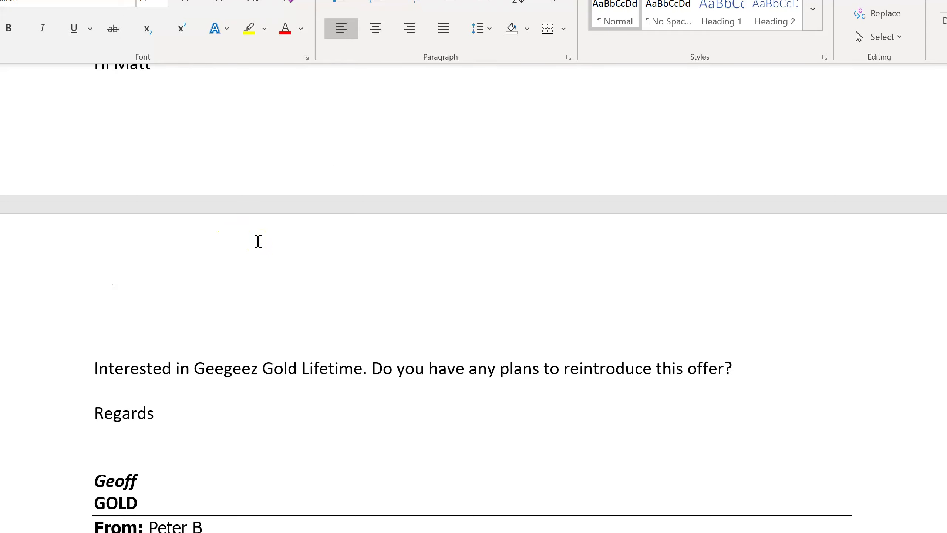
pyautogui.scroll(2, 257, 241)
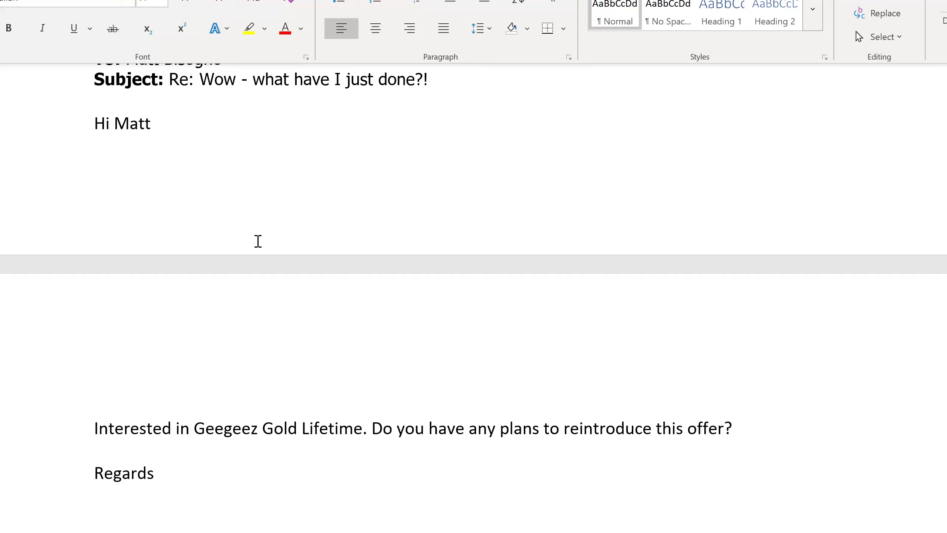
pyautogui.scroll(-2, 257, 241)
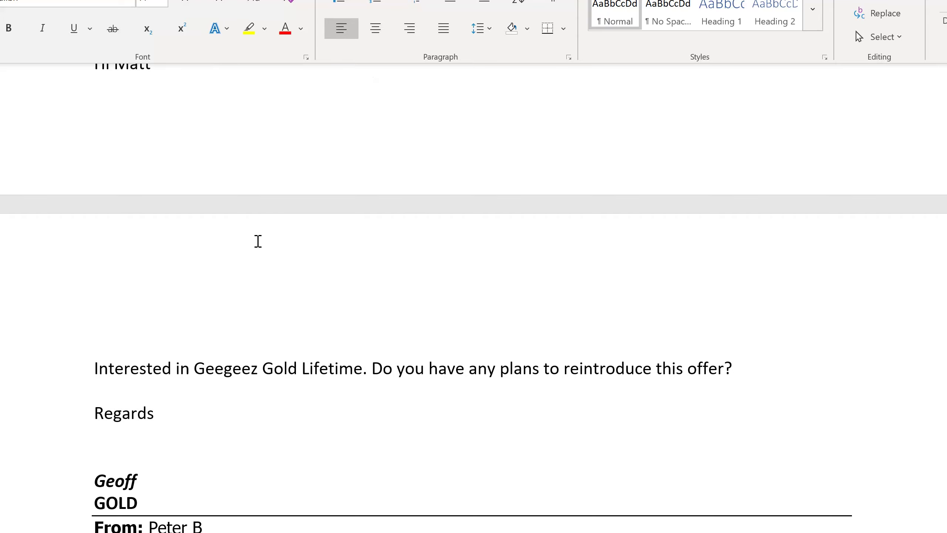
pyautogui.scroll(4, 258, 241)
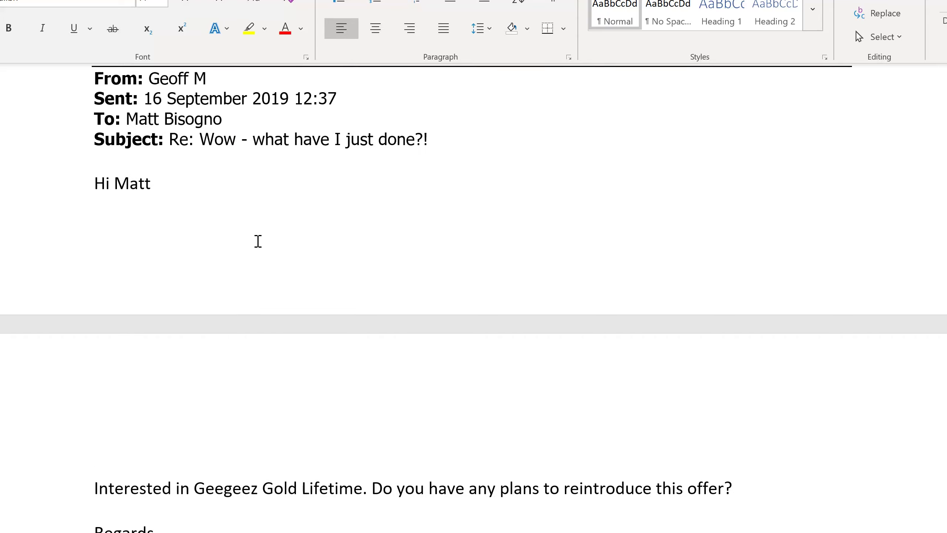